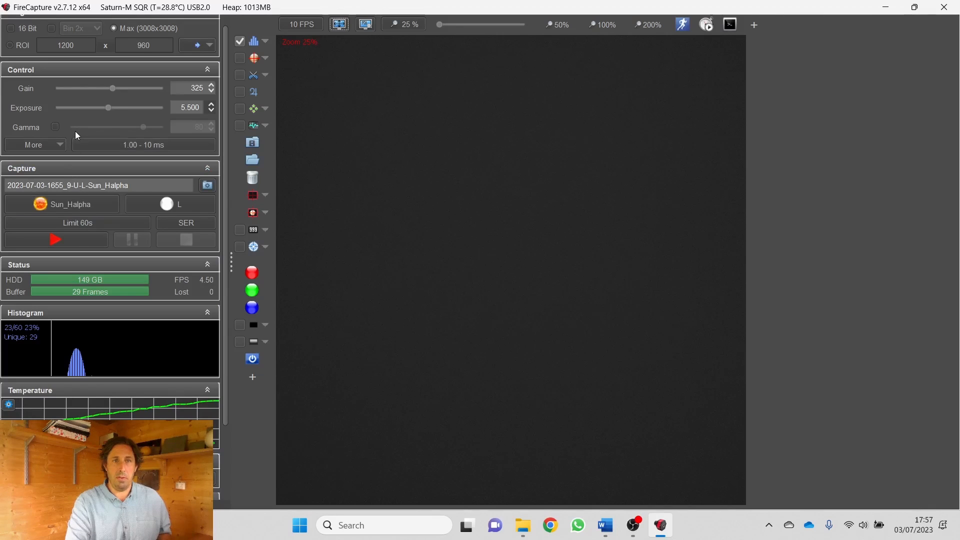
- Open the Capture page of the settings to review the root directory and filename properties, with the dialog moved aside
scroll(76, 134, down, 1)
scroll(78, 143, down, 2)
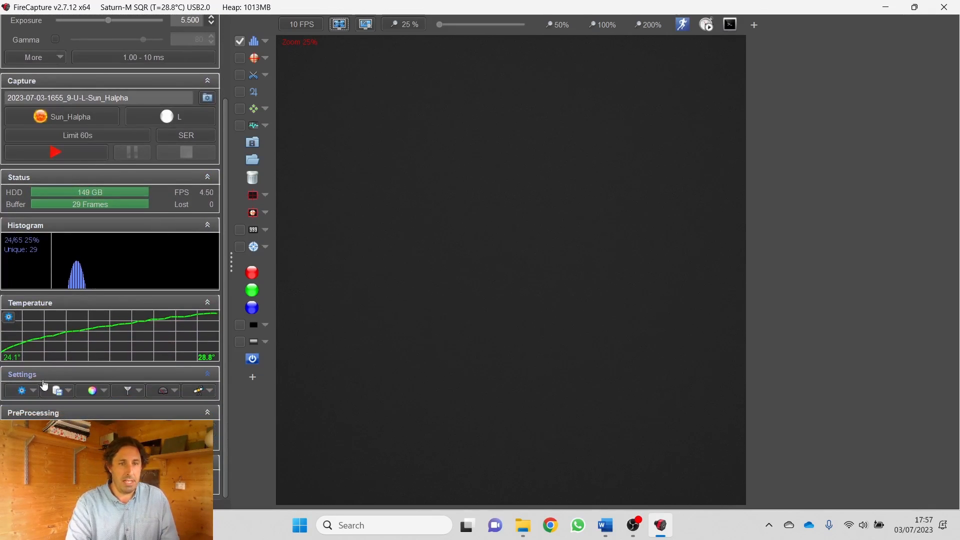
click(14, 396)
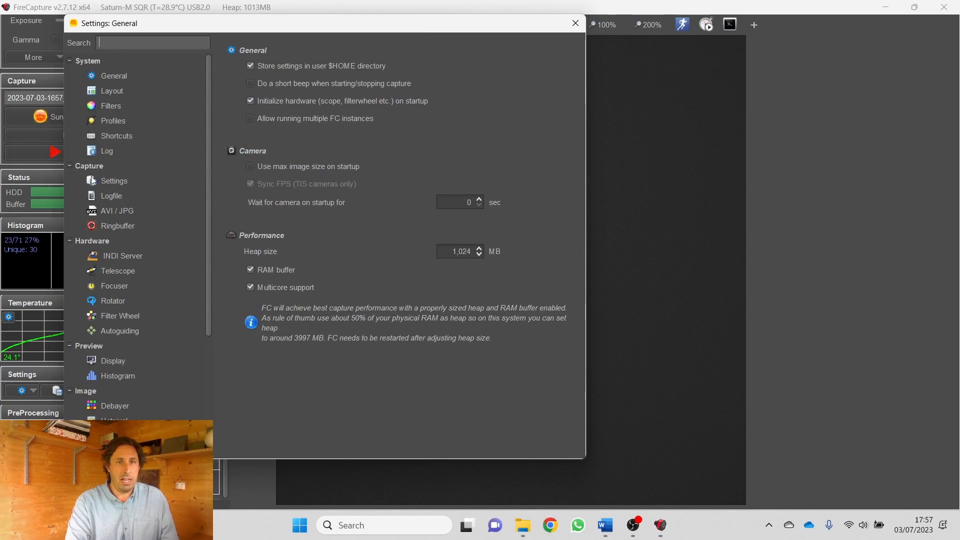
click(113, 181)
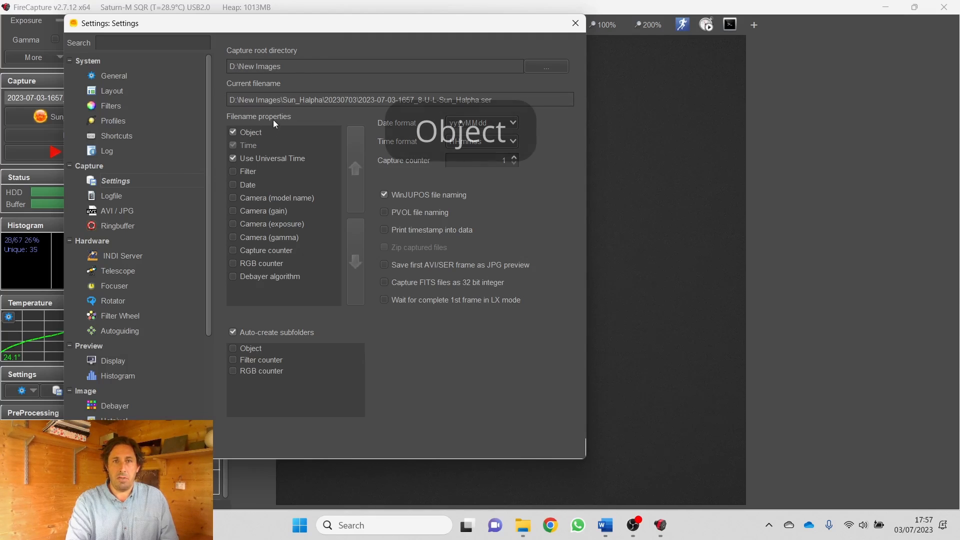
drag(212, 31, 341, 32)
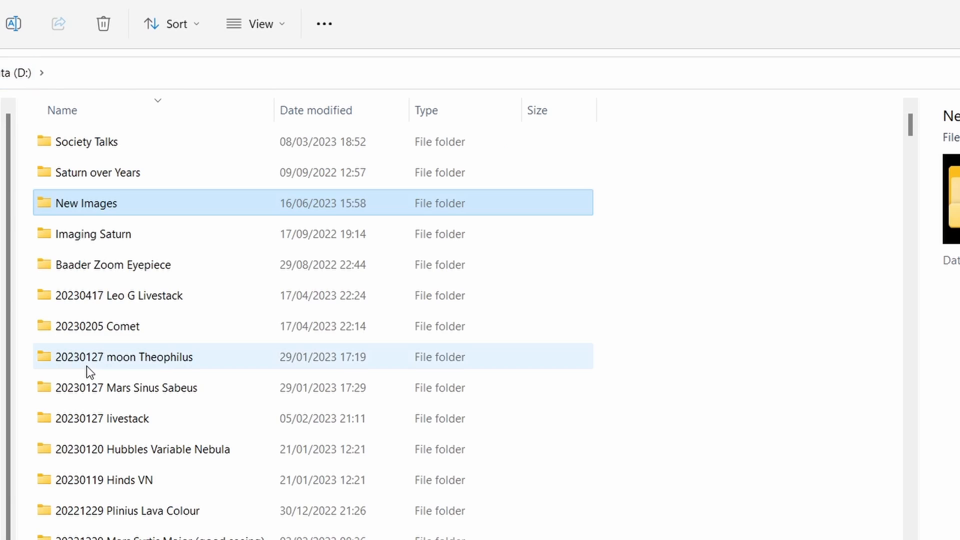
- In File Explorer, open the Sun_Halpha folder inside New Images, and review the WinJUPOS file naming option in the capture settings
double_click(109, 205)
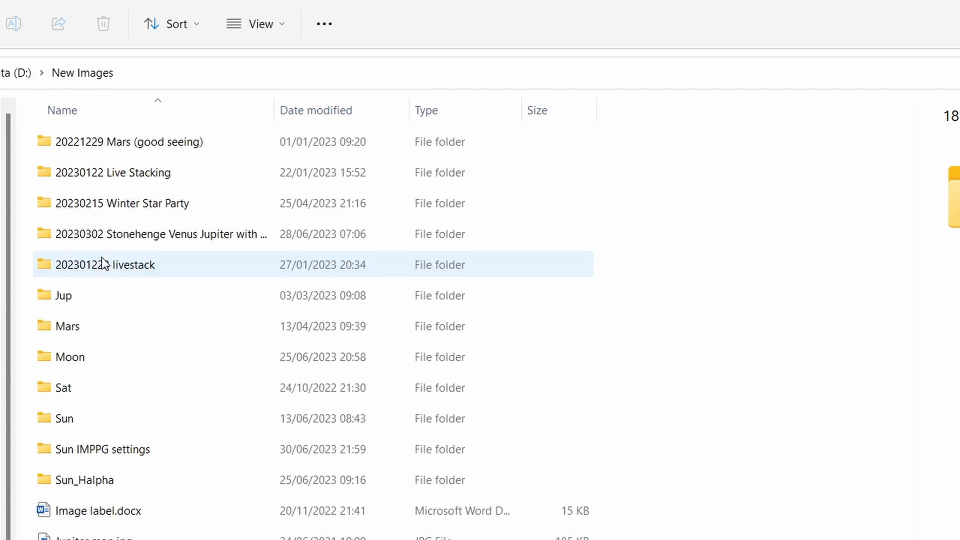
double_click(88, 492)
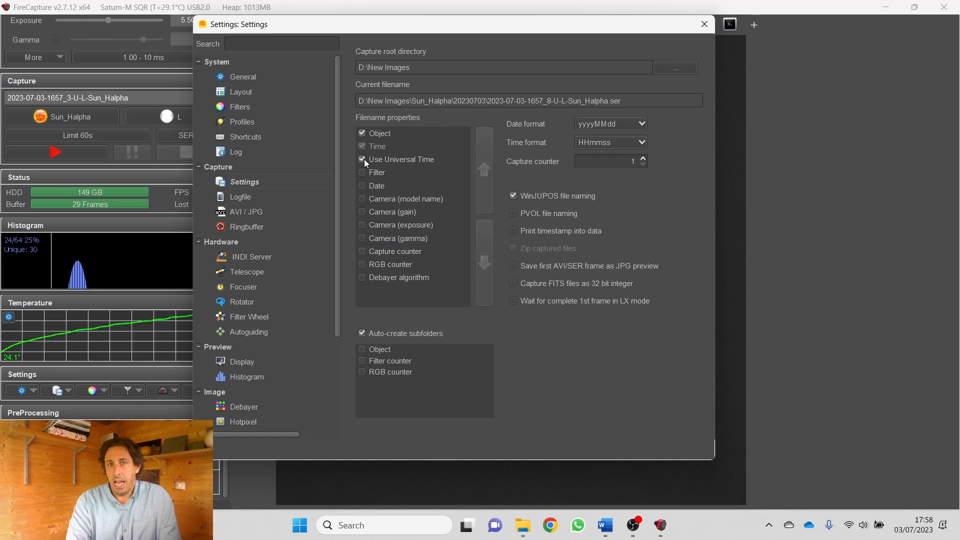
click(514, 196)
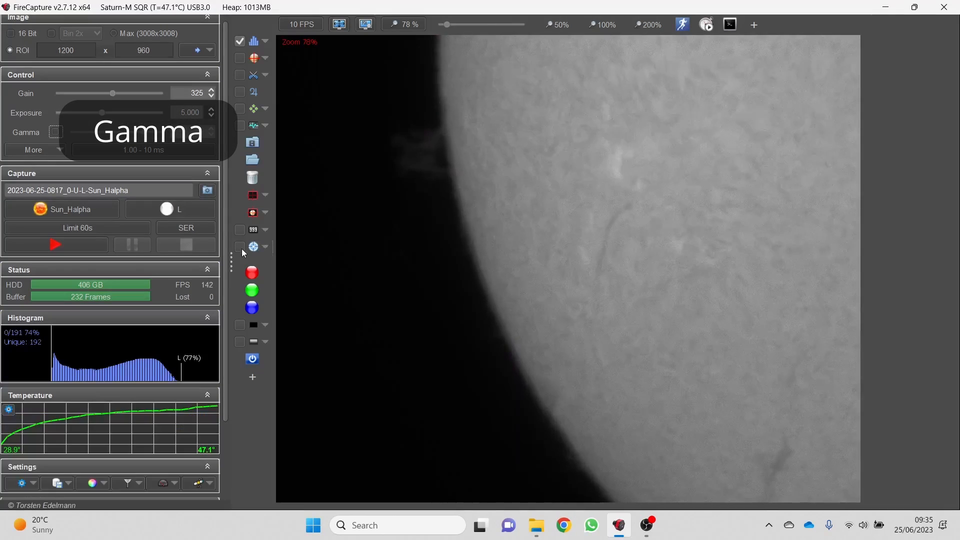
- Turn gamma on to preview the faint prominences at the solar limb, and switch it off again
click(56, 131)
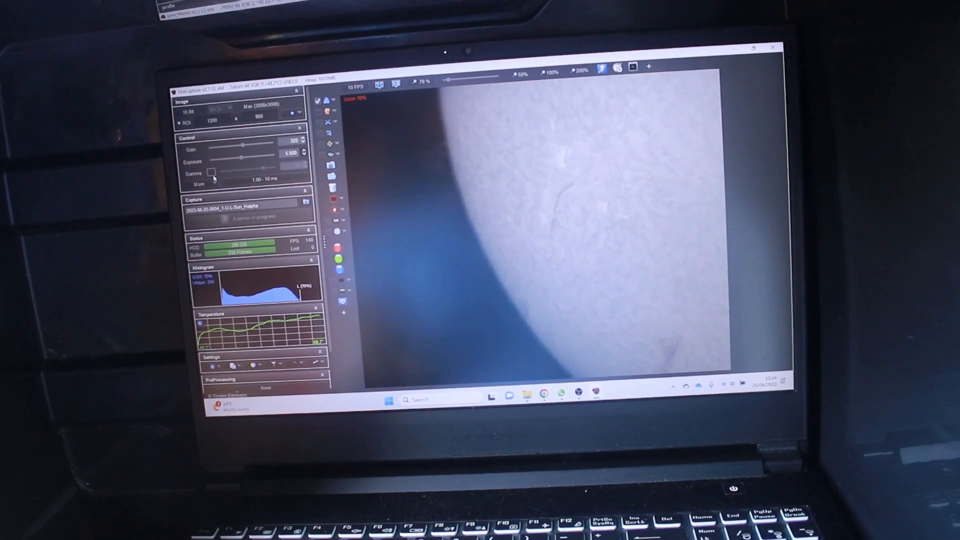
click(210, 181)
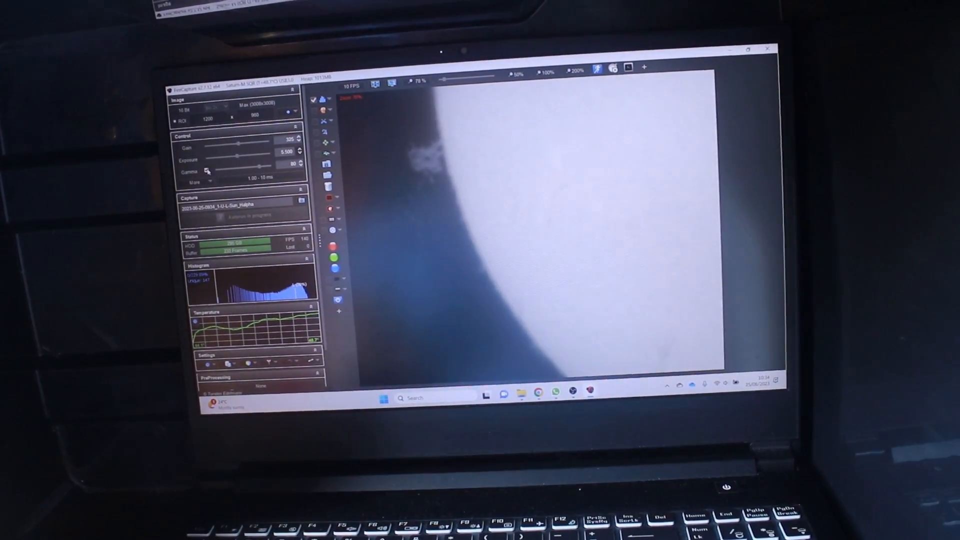
click(205, 170)
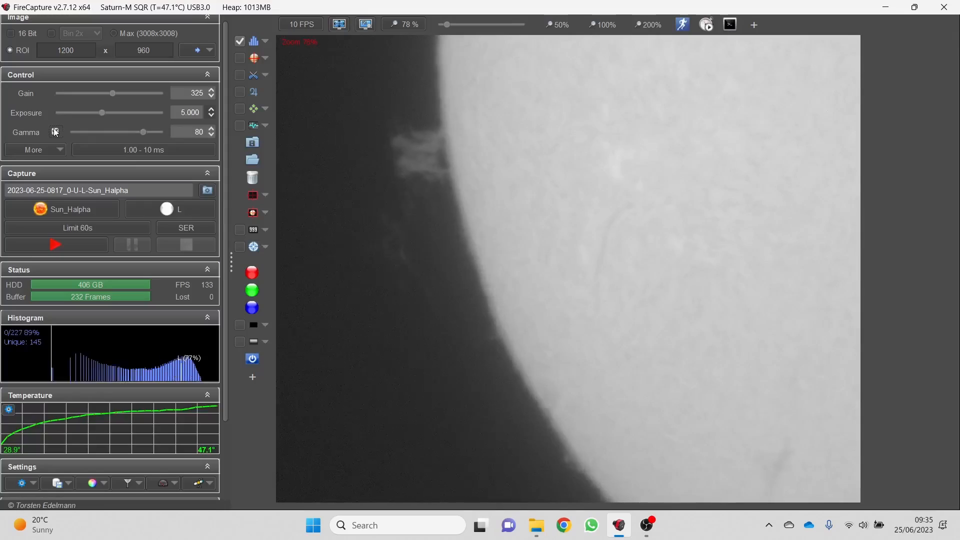
click(56, 132)
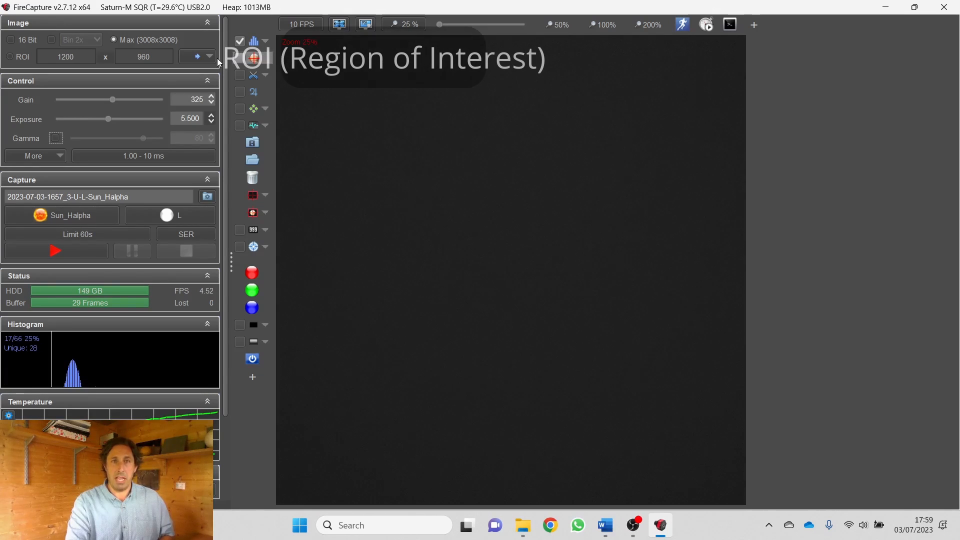
- Choose the 1844x1604 custom region of interest from the ROI presets
click(213, 58)
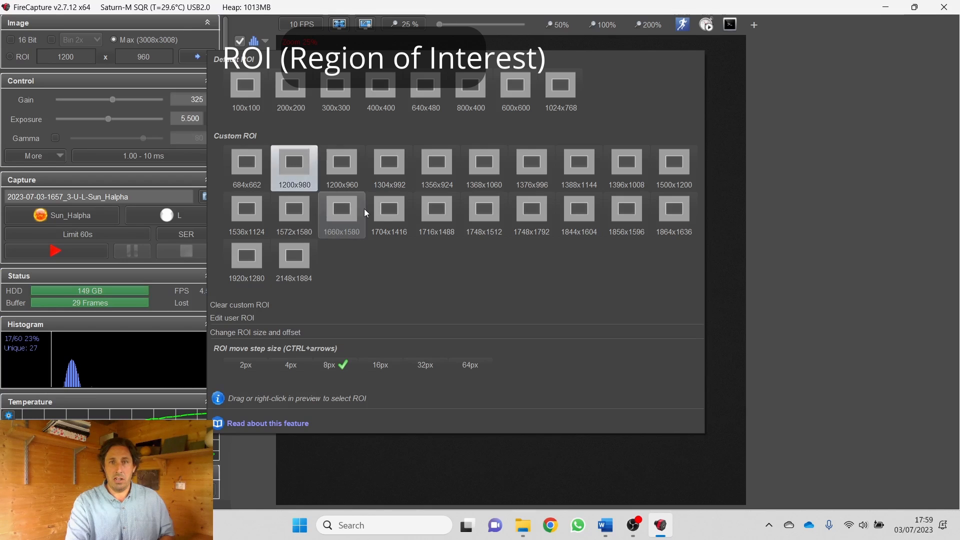
click(578, 217)
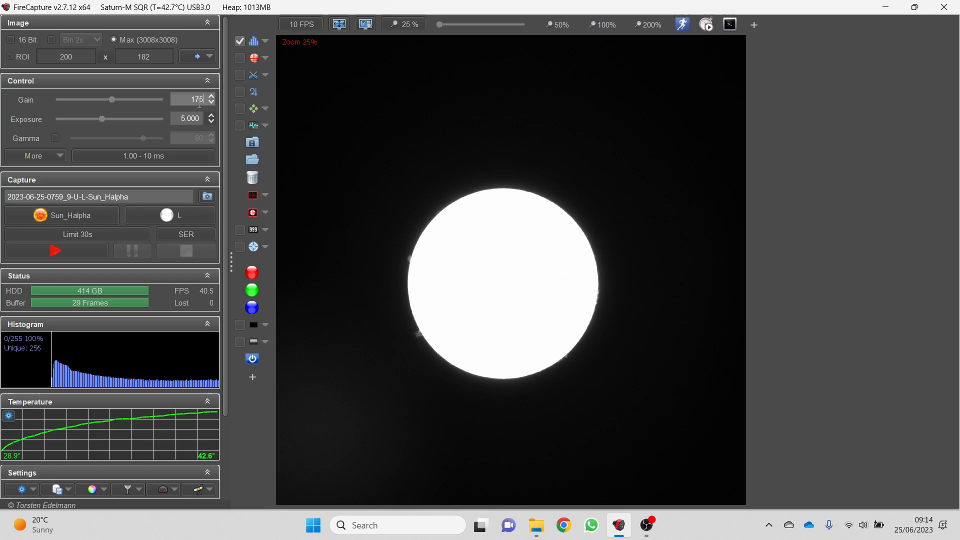
- Set the camera gain to 175 and enable gamma for the full-disc view of the Sun
key(Return)
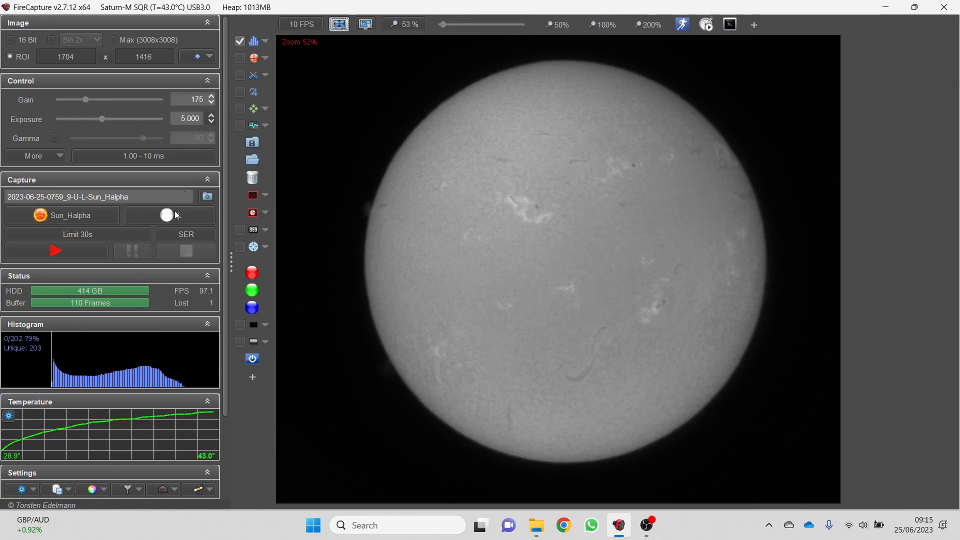
click(56, 138)
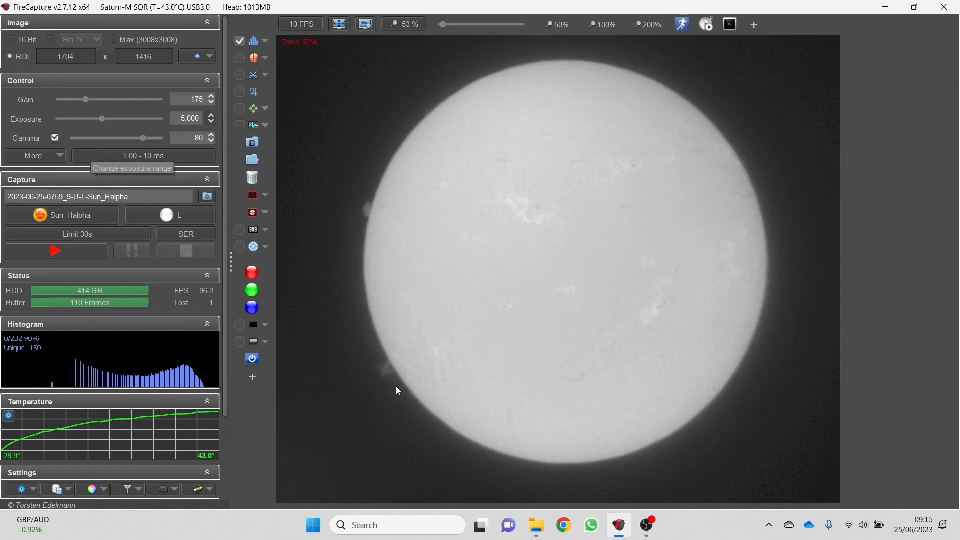
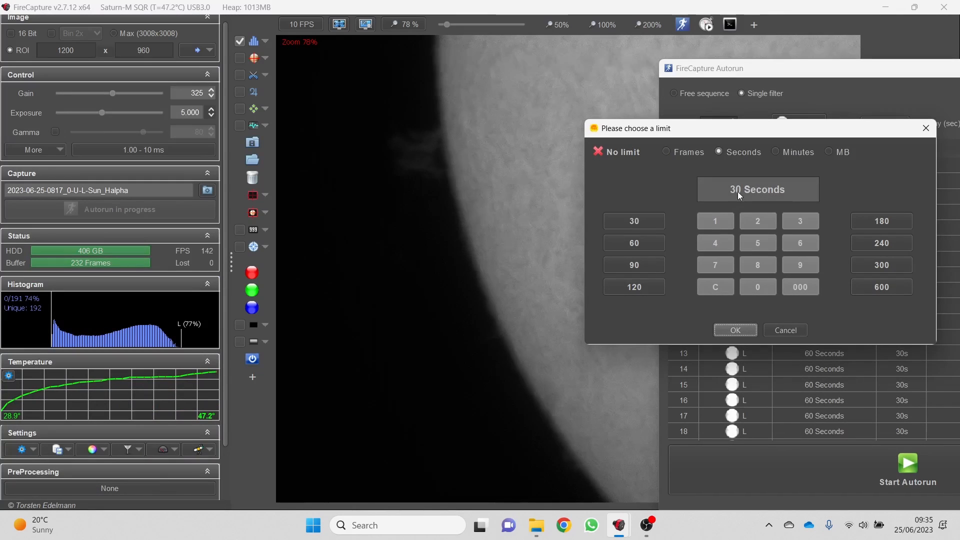
- Set the Autorun capture limit to 30 seconds per run and start the Autorun sequence
click(735, 329)
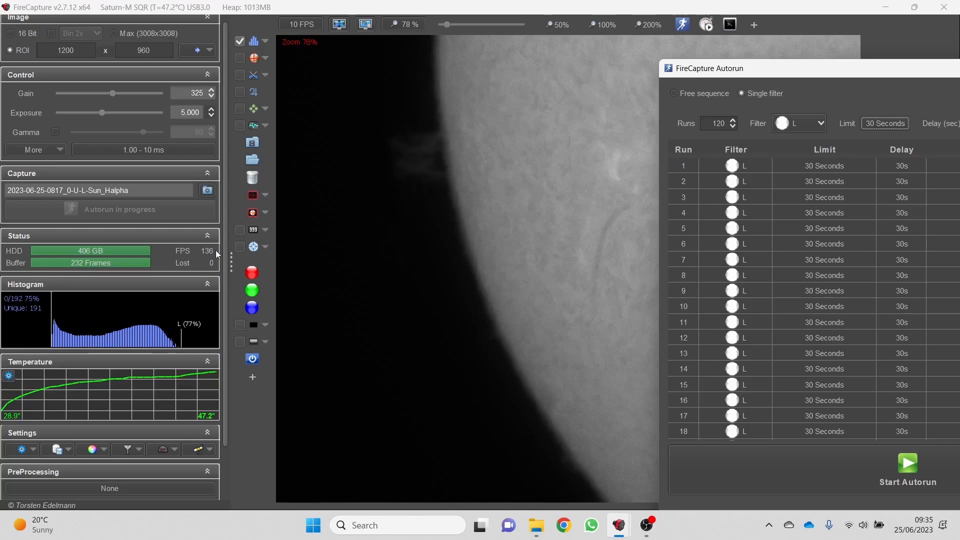
click(865, 473)
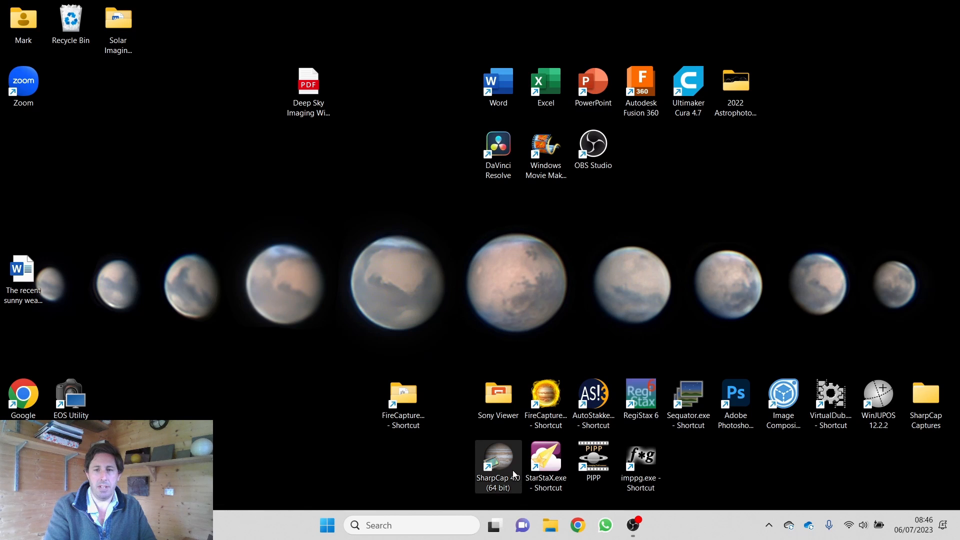
- Browse the captured solar videos in the 20230625 folder in File Explorer
click(550, 524)
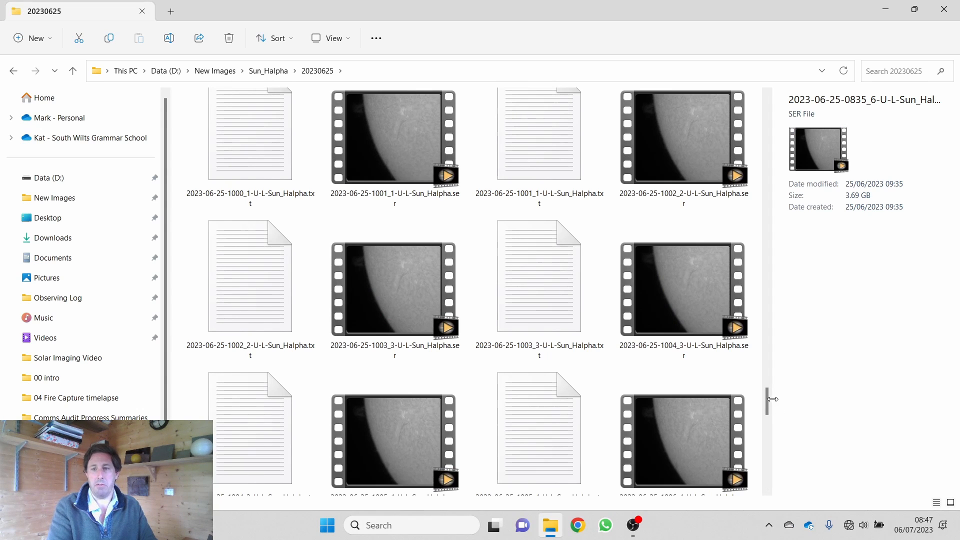
drag(769, 403, 776, 159)
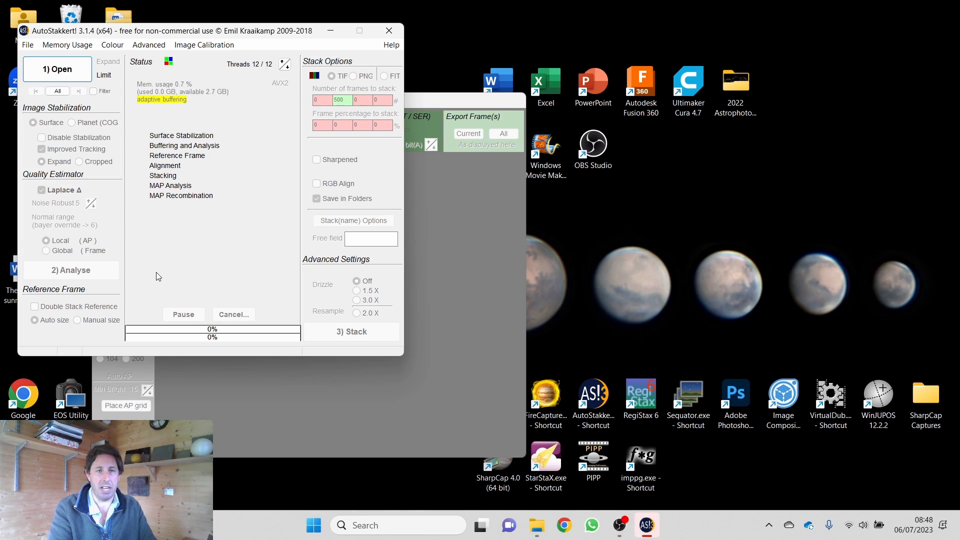
click(46, 75)
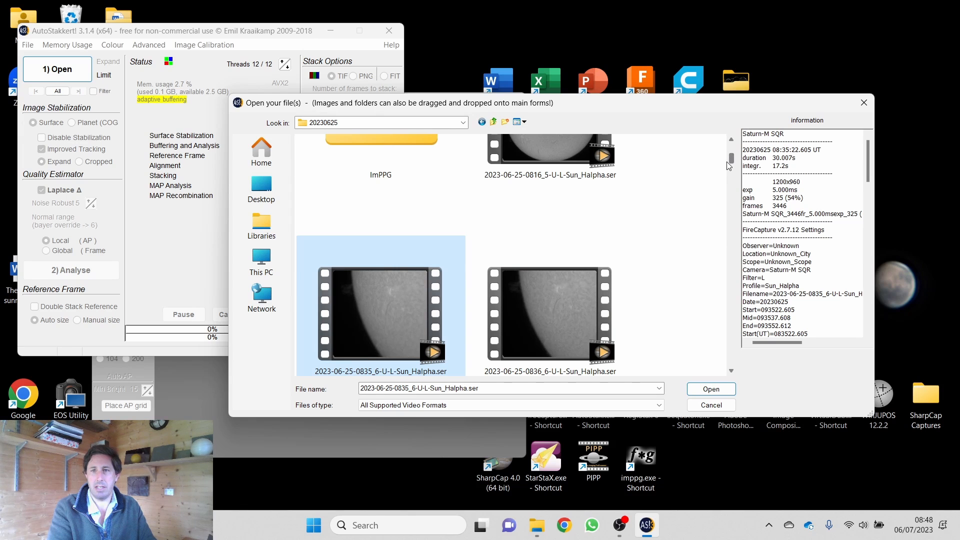
drag(731, 158, 719, 348)
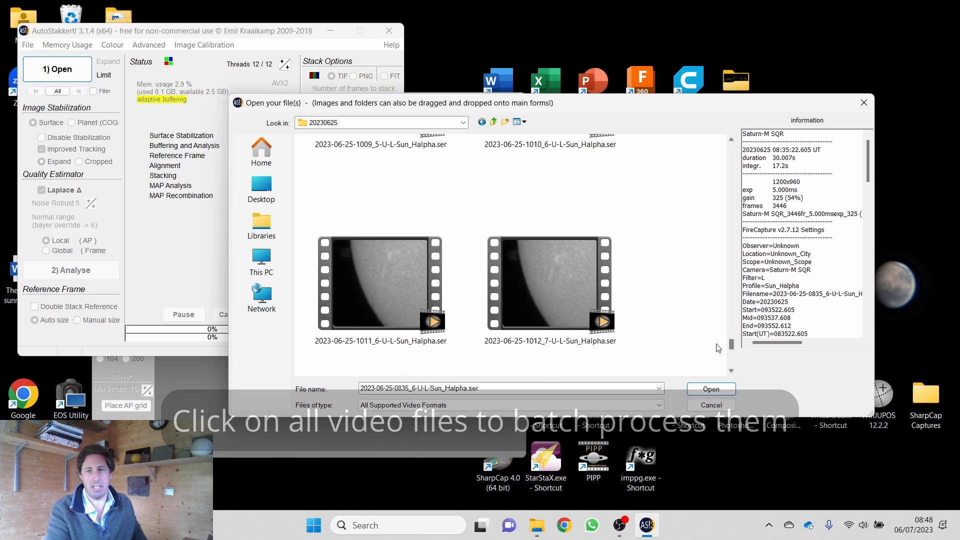
shift+click(539, 300)
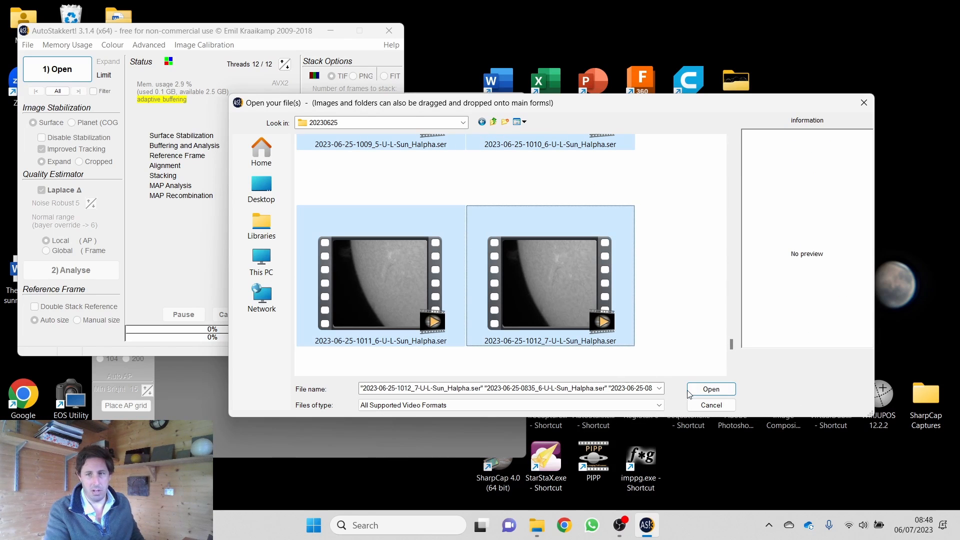
click(723, 389)
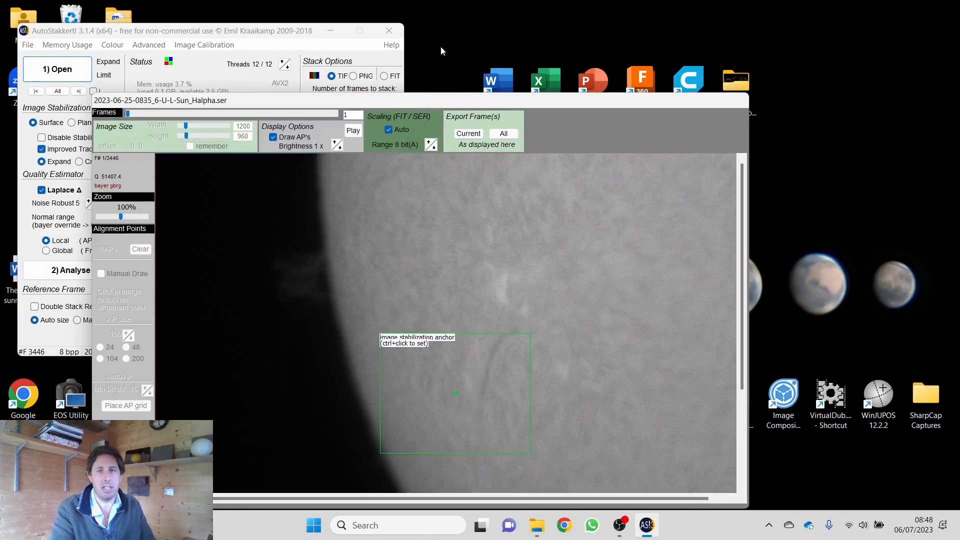
drag(529, 100, 700, 27)
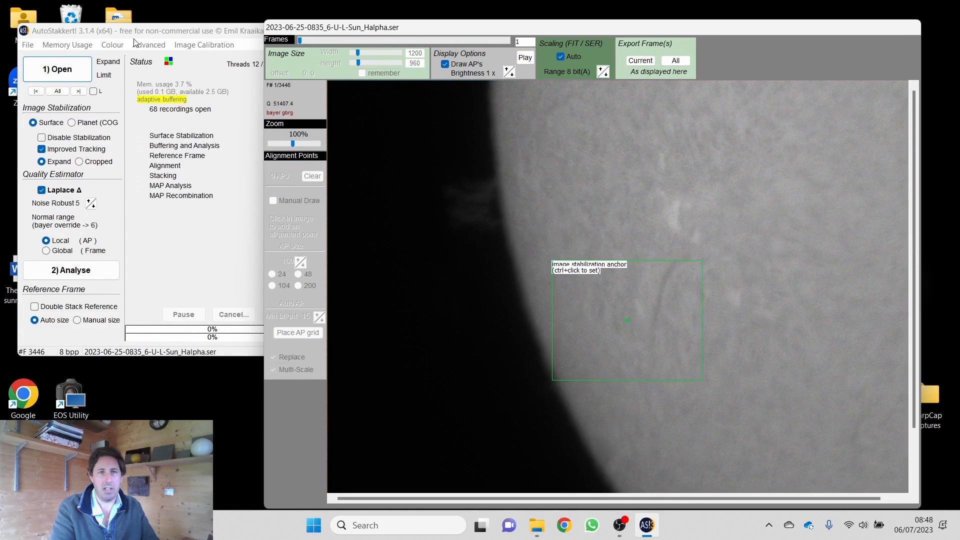
drag(136, 32, 127, 26)
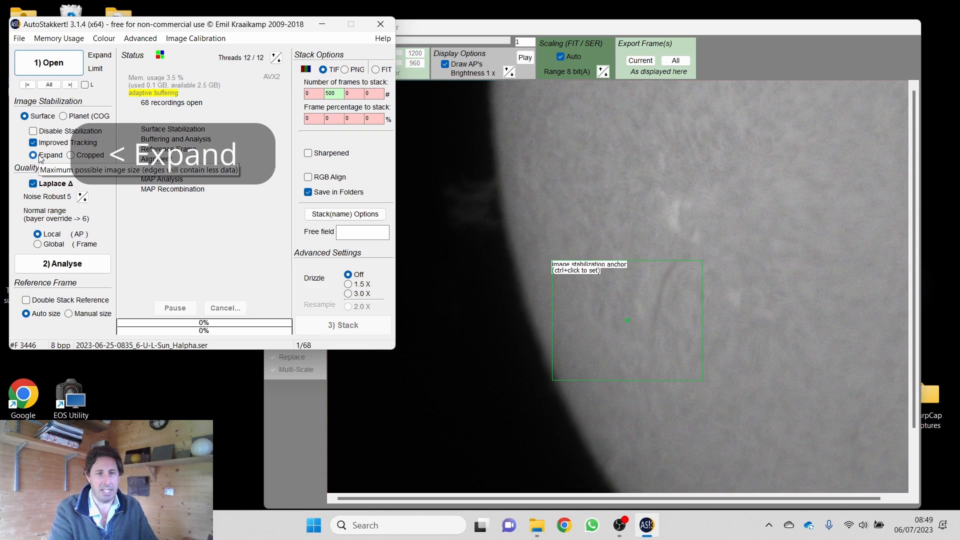
- Try a Noise Robust value of 7 in the quality estimator, and set it back to 5
click(80, 194)
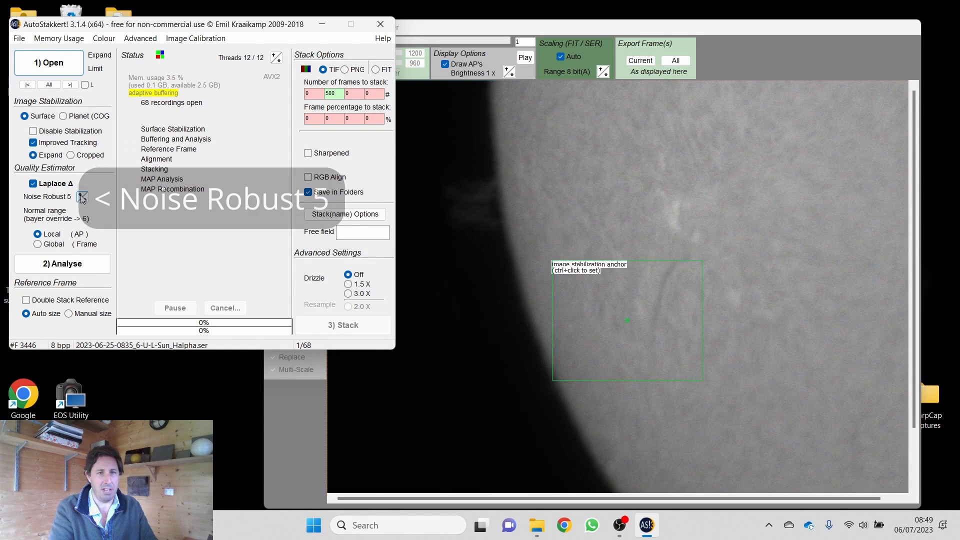
click(82, 196)
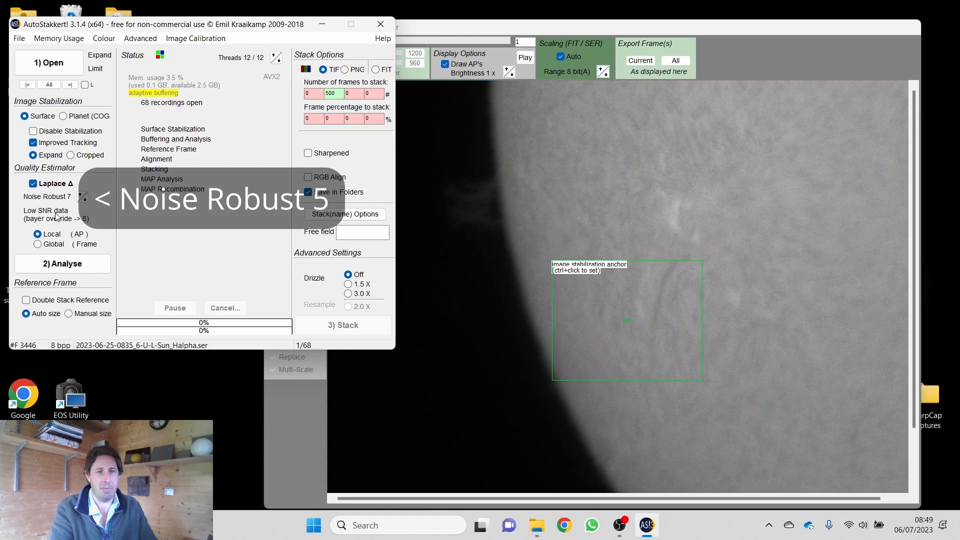
click(85, 200)
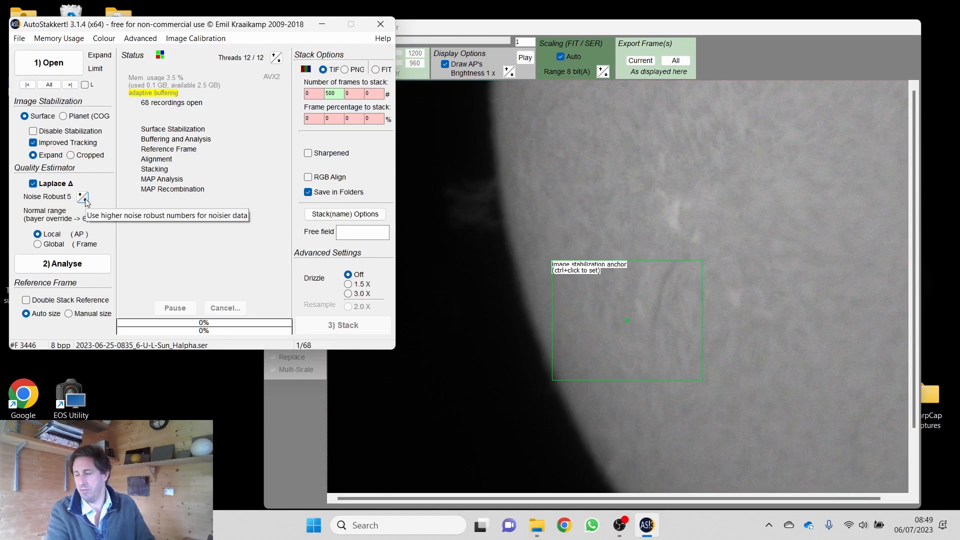
- Move the image stabilization anchor onto the bright active region above the dark filament and analyse the recording
click(63, 269)
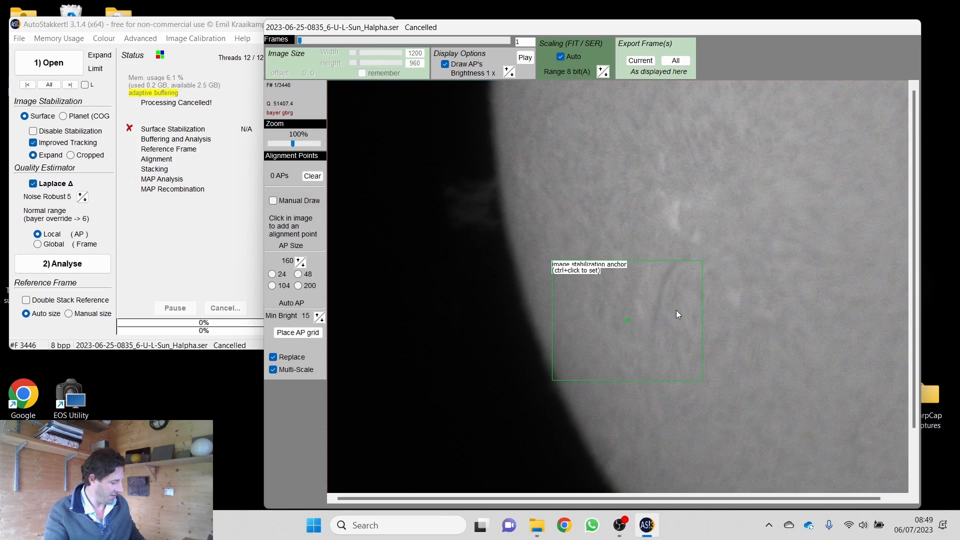
ctrl+click(675, 224)
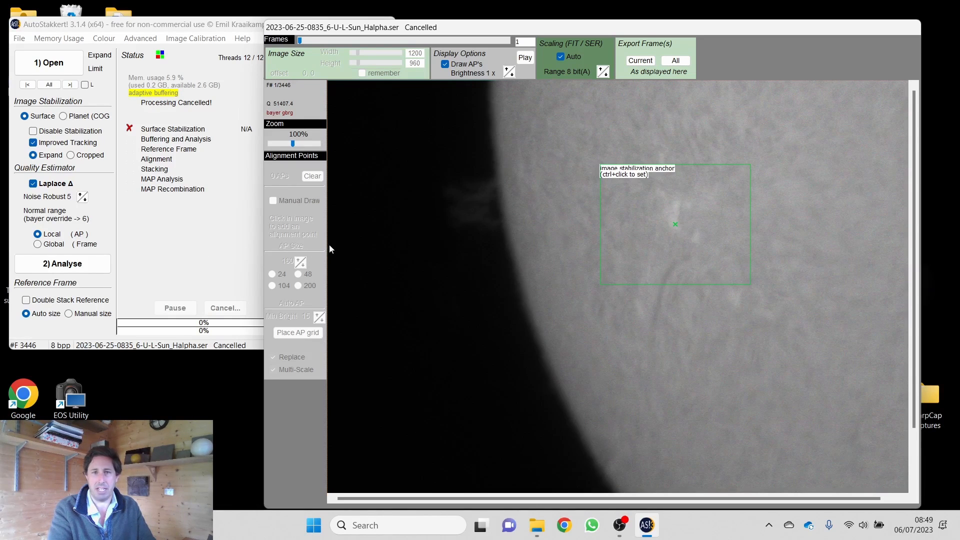
click(193, 272)
click(50, 271)
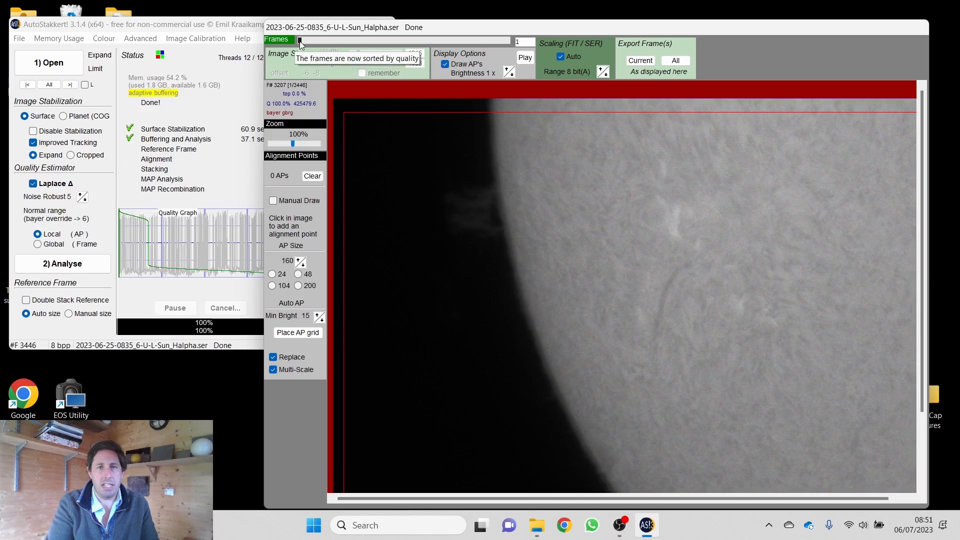
- Compare the quality-sorted frames from best to worst and back, and examine the quality graph
drag(299, 41, 524, 55)
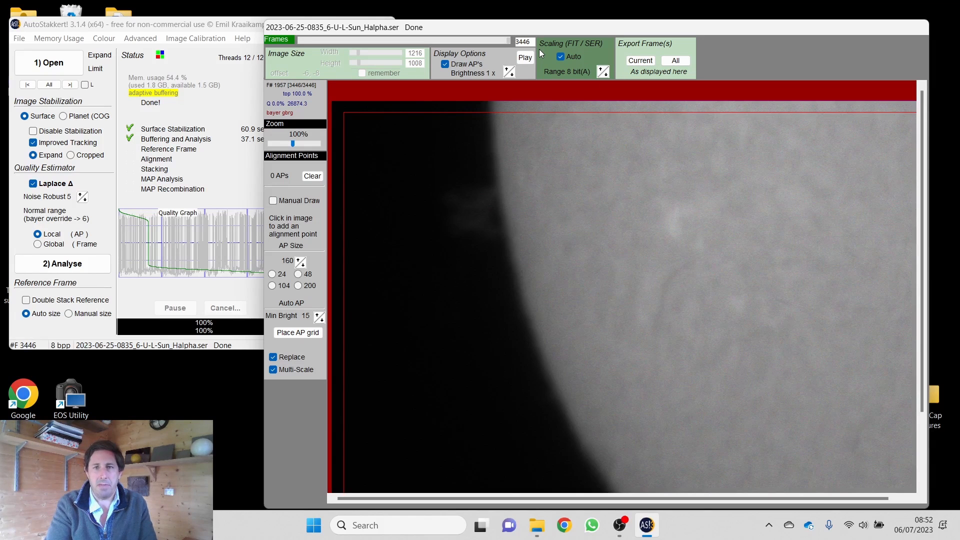
drag(537, 49, 84, 195)
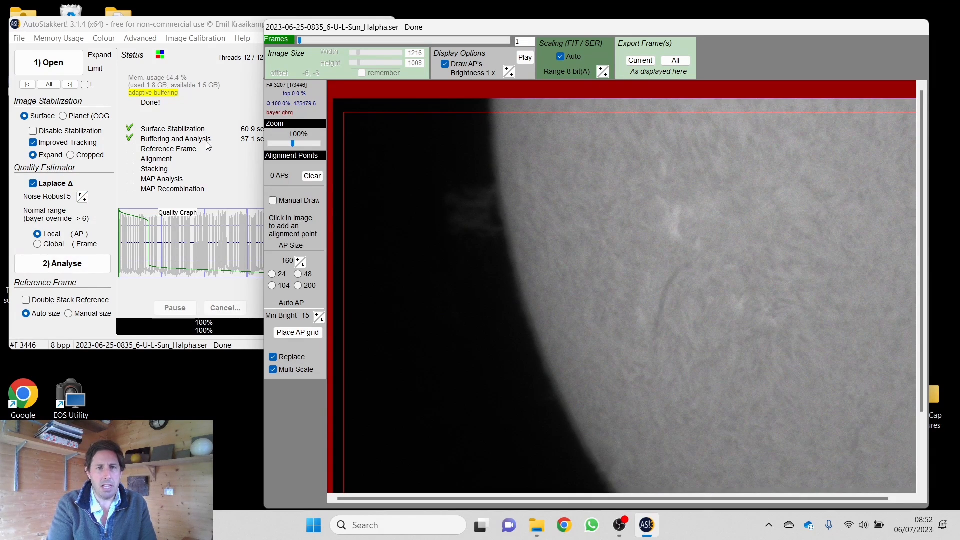
click(213, 159)
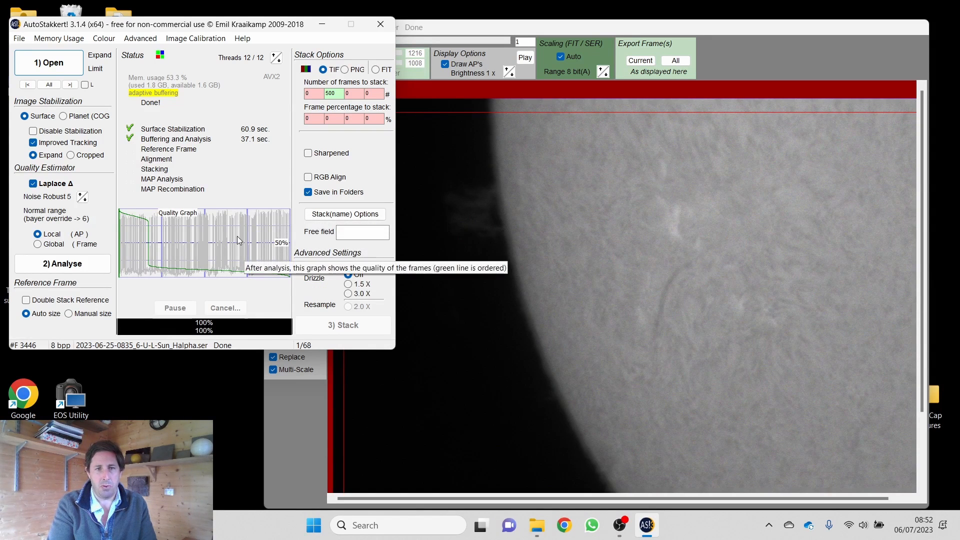
- Advance the quality-sorted preview to frame 621 and compare that point with the quality graph and the 500-frame stack setting
mouse_move(400, 202)
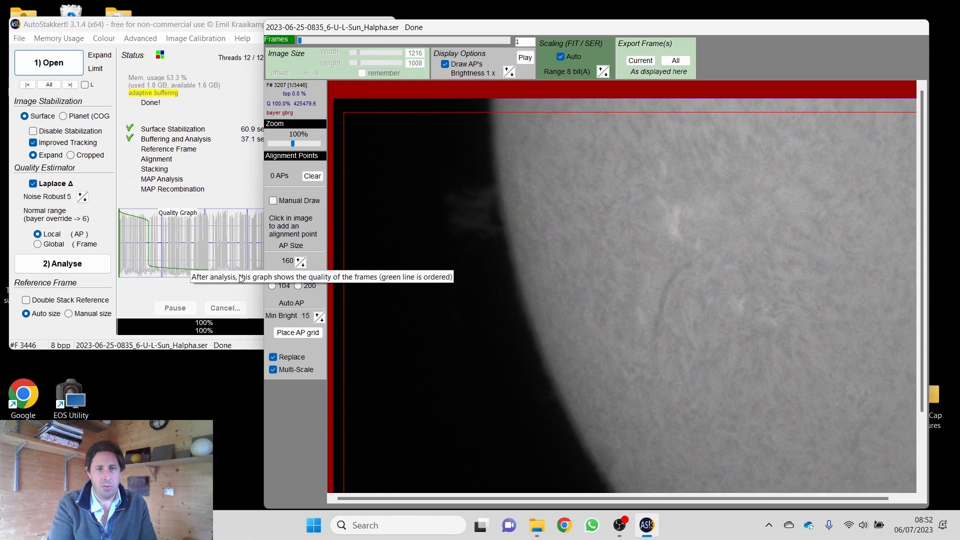
click(209, 115)
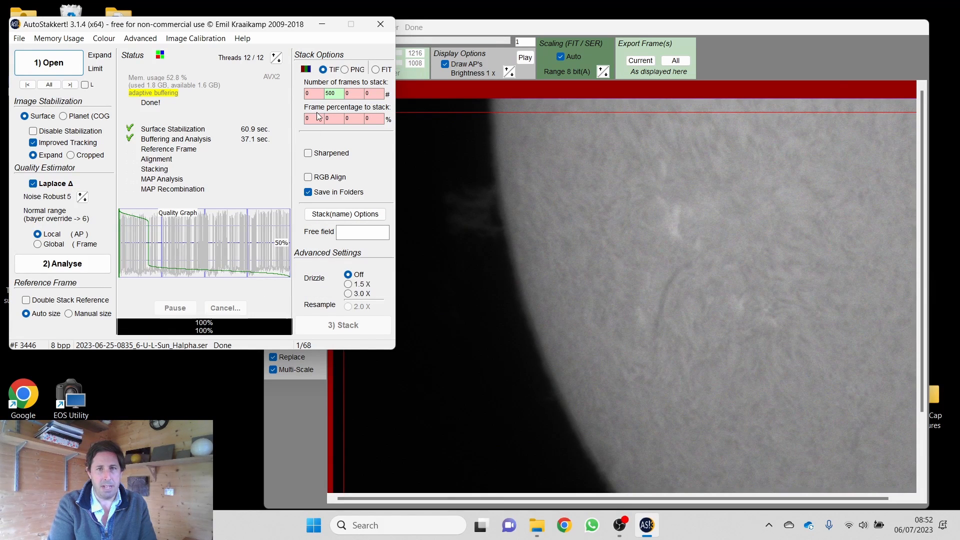
click(406, 31)
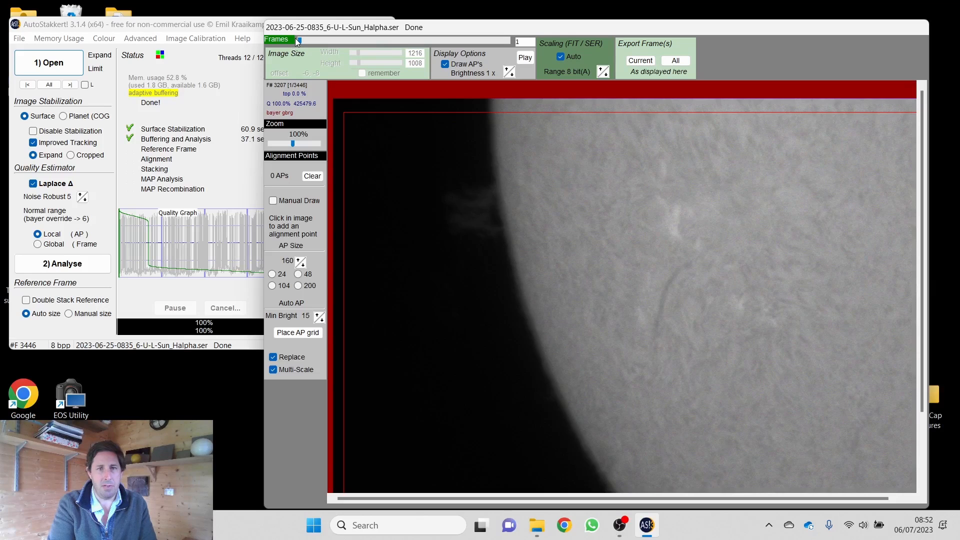
drag(300, 42, 303, 44)
mouse_move(302, 41)
mouse_down()
mouse_move(511, 56)
mouse_move(337, 32)
mouse_up()
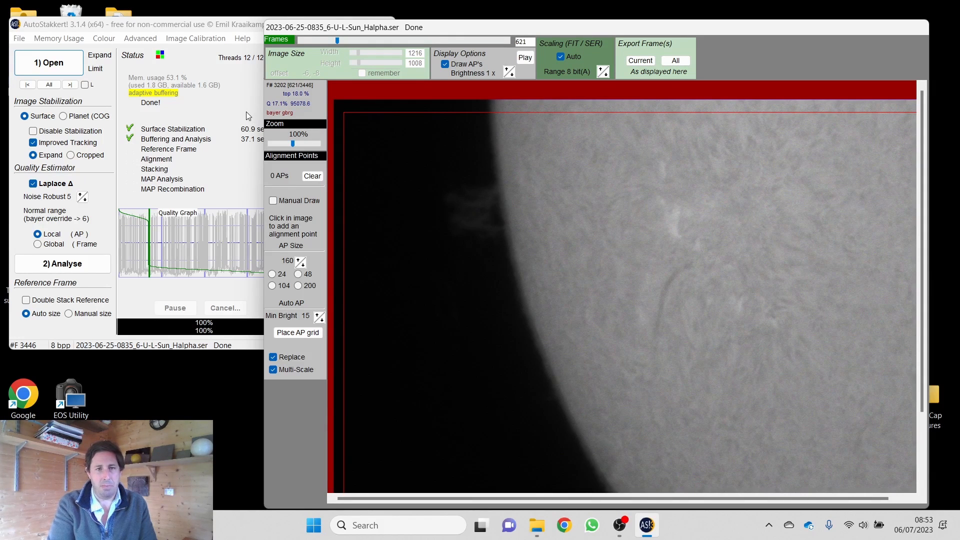
click(239, 98)
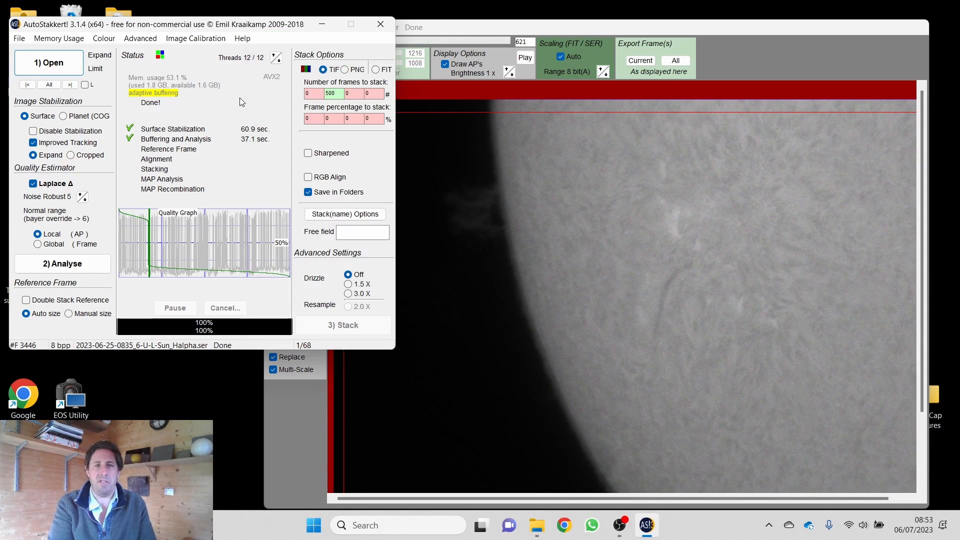
click(408, 106)
click(209, 104)
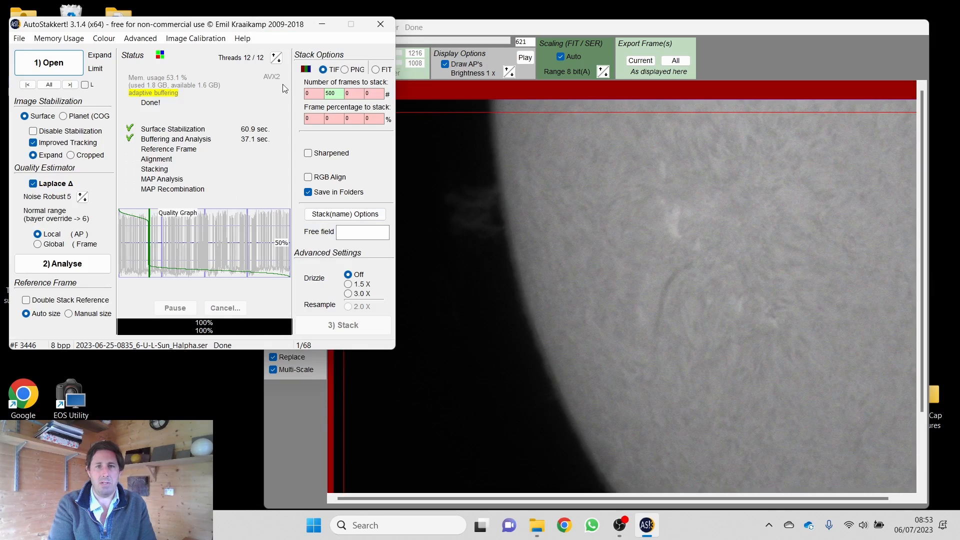
click(334, 94)
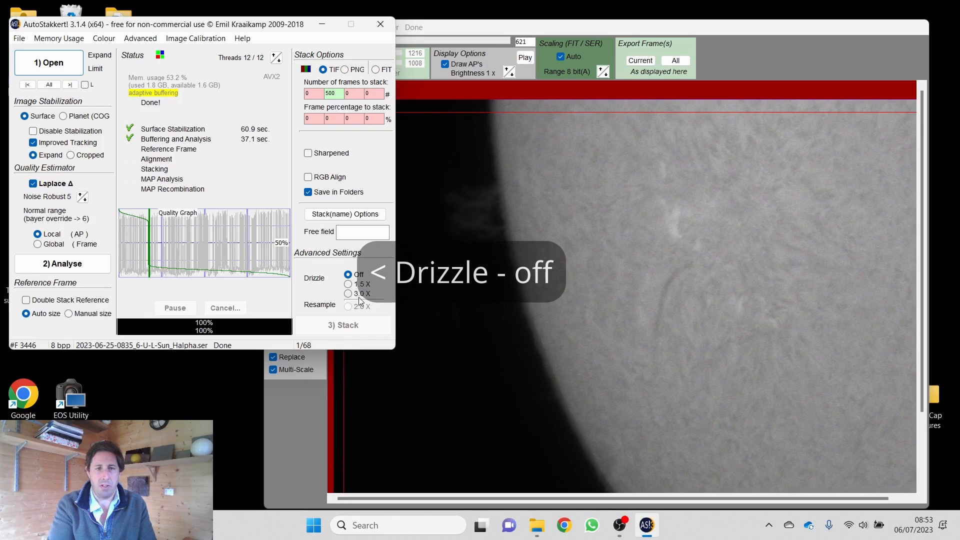
- Arrange the preview window so its alignment controls and the image are visible, and place a multi-scale alignment point grid at AP size 160
click(345, 358)
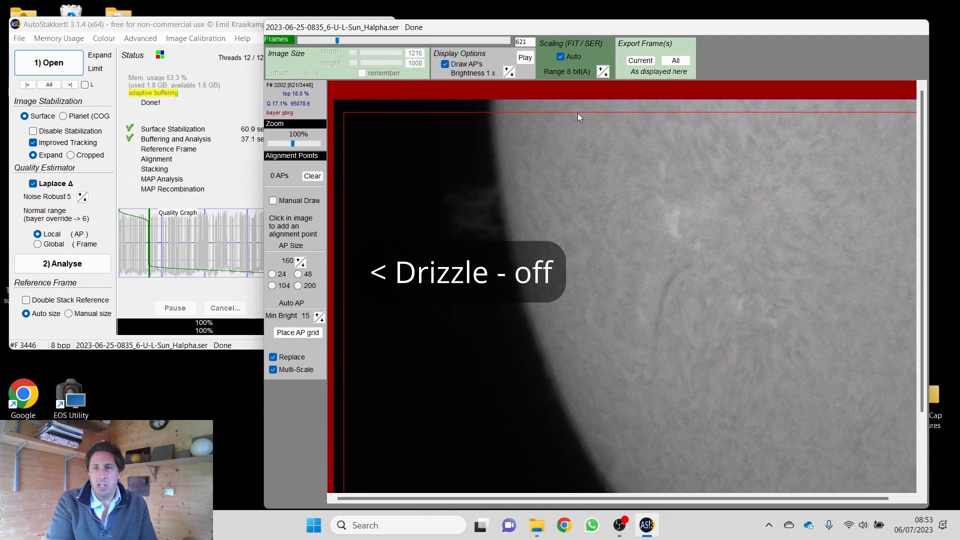
drag(646, 23, 403, 4)
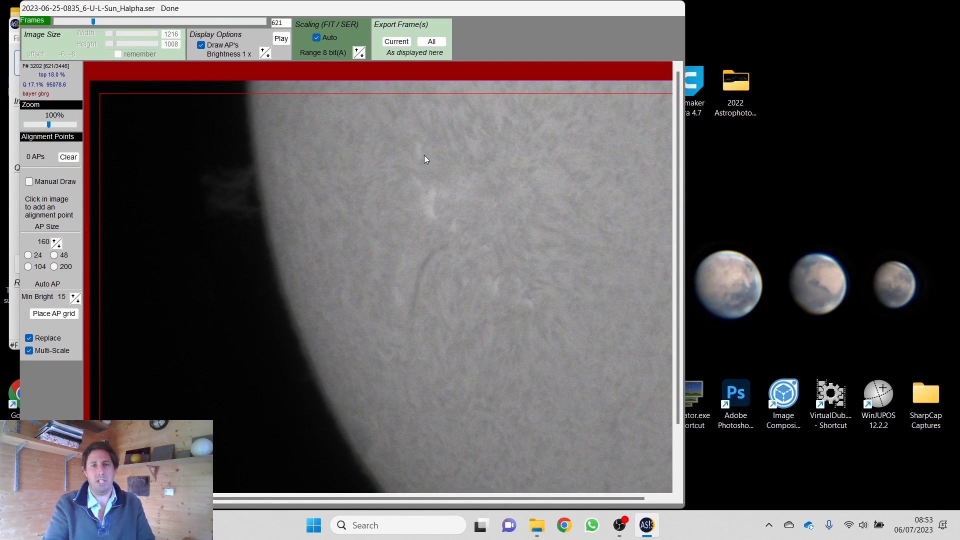
drag(501, 8, 622, 8)
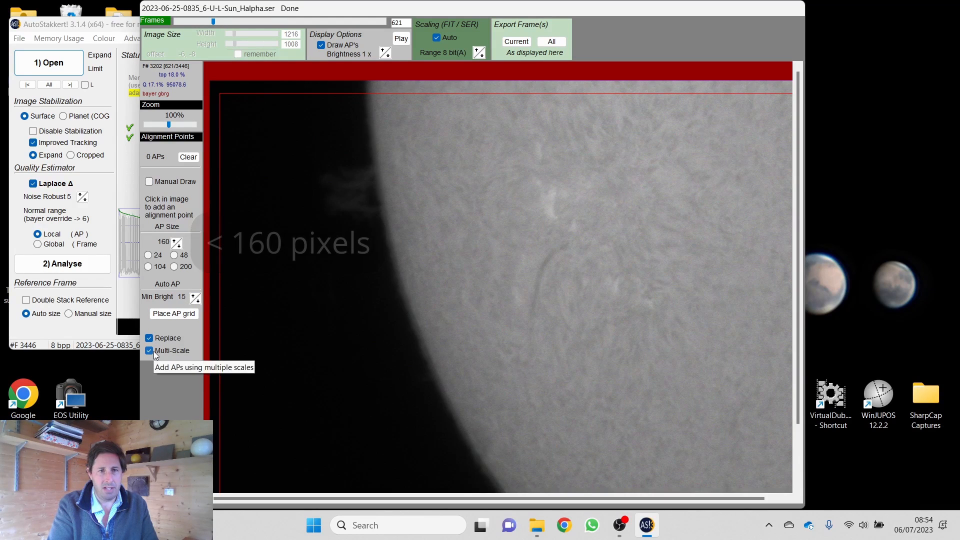
click(175, 314)
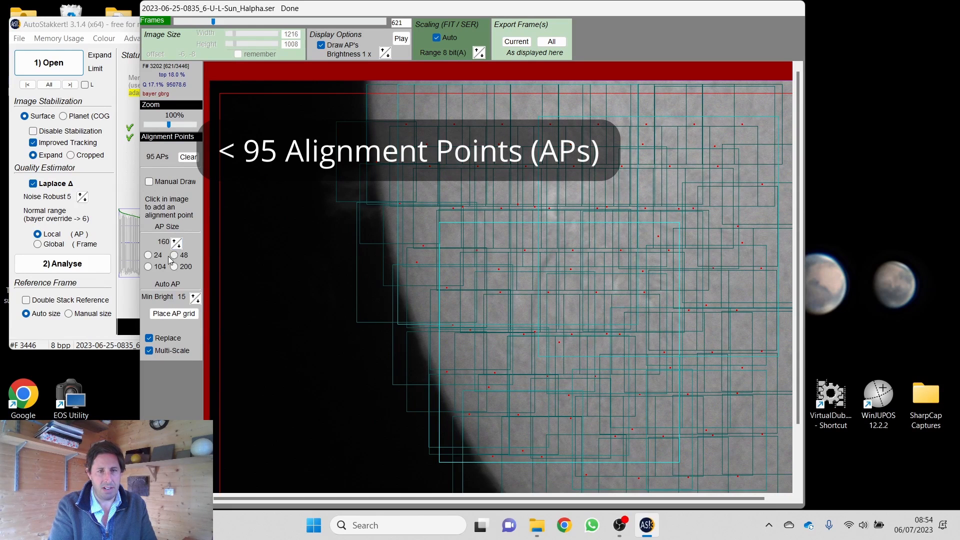
- Try the alignment point grid at AP size 120 and at AP size 24
click(156, 268)
click(174, 240)
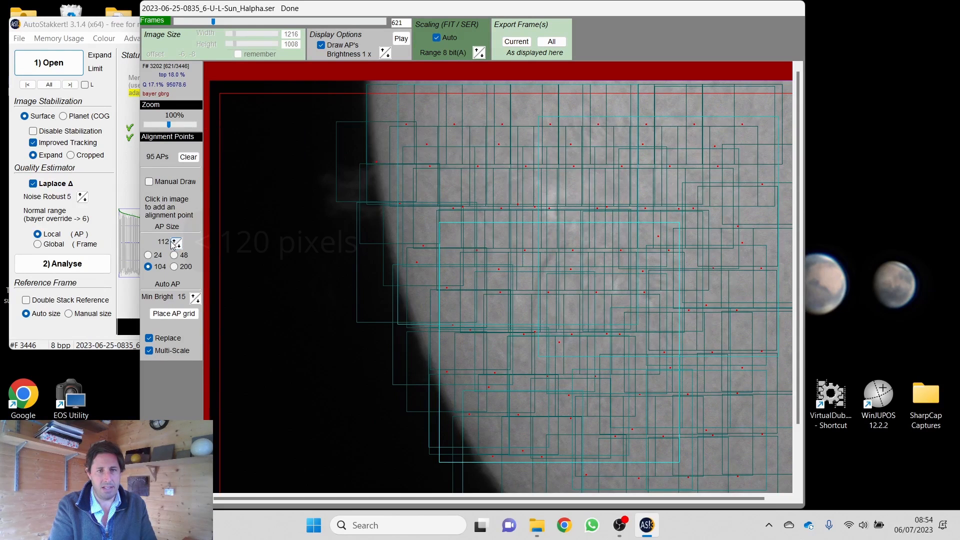
click(168, 313)
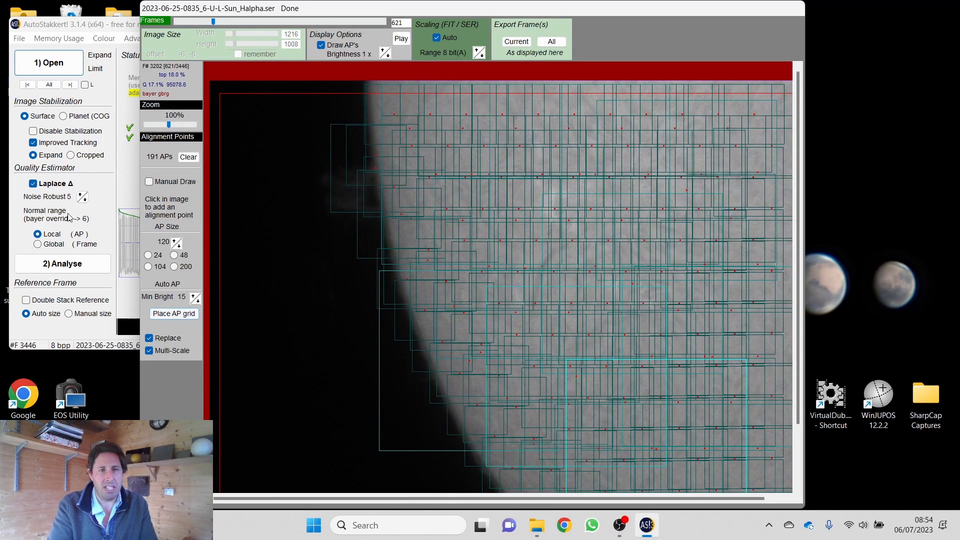
click(148, 255)
click(181, 313)
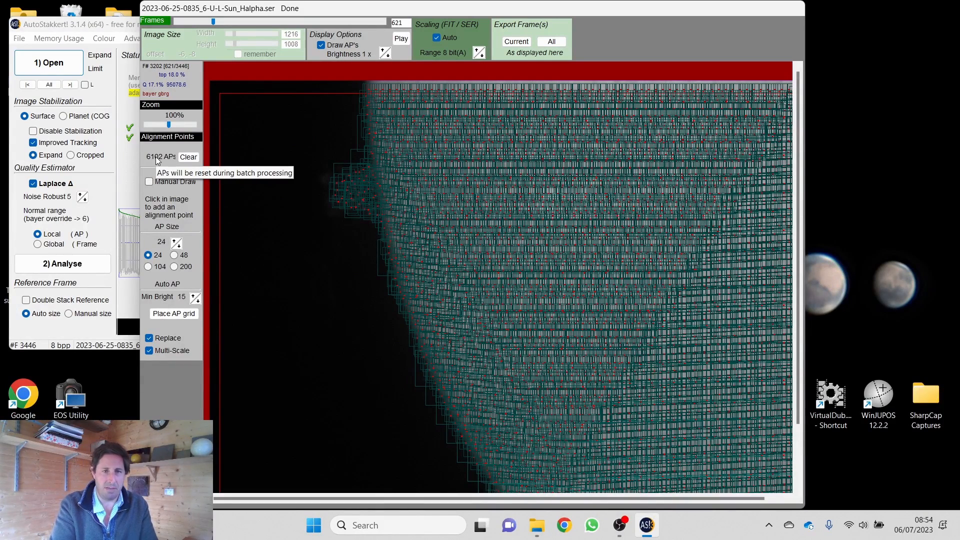
- Set the AP size to 120, place the alignment point grid again and start stacking the recordings
click(148, 266)
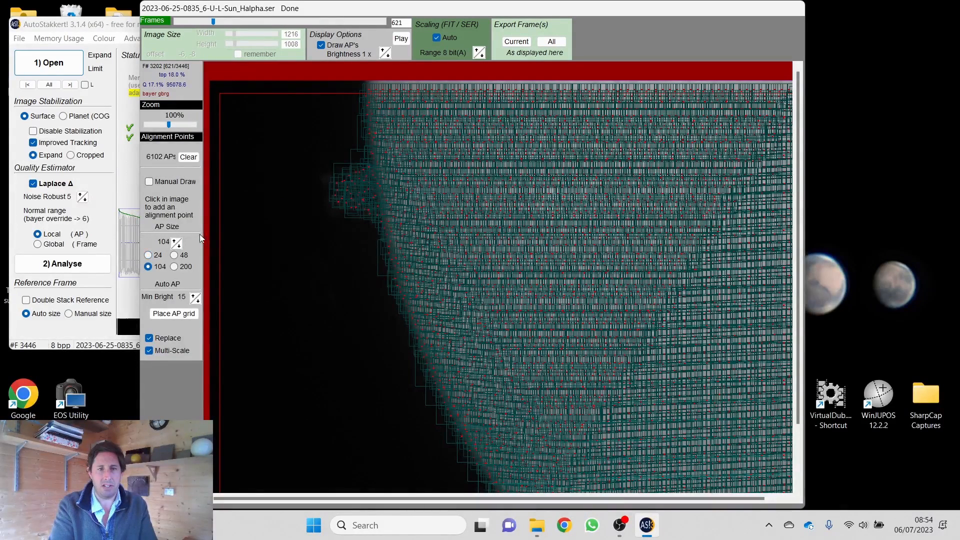
click(176, 243)
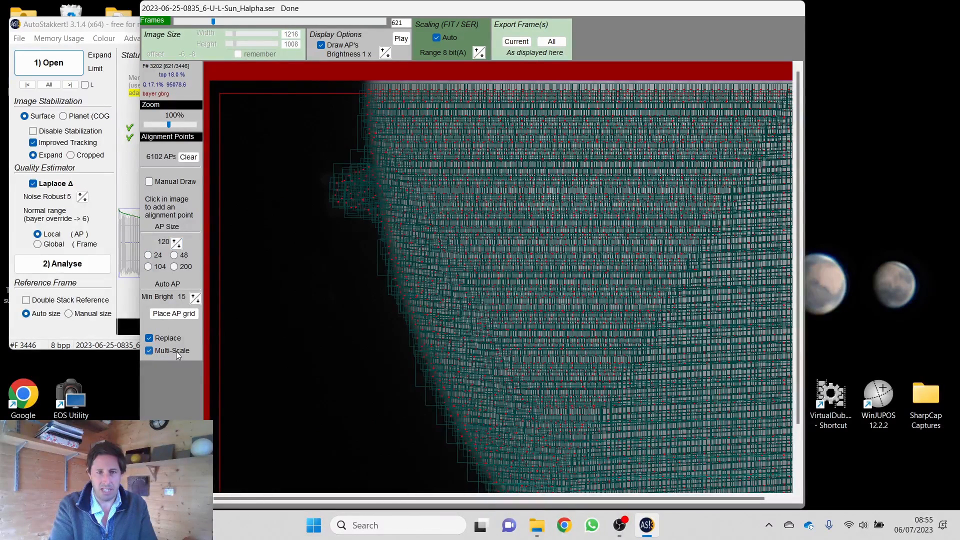
click(181, 317)
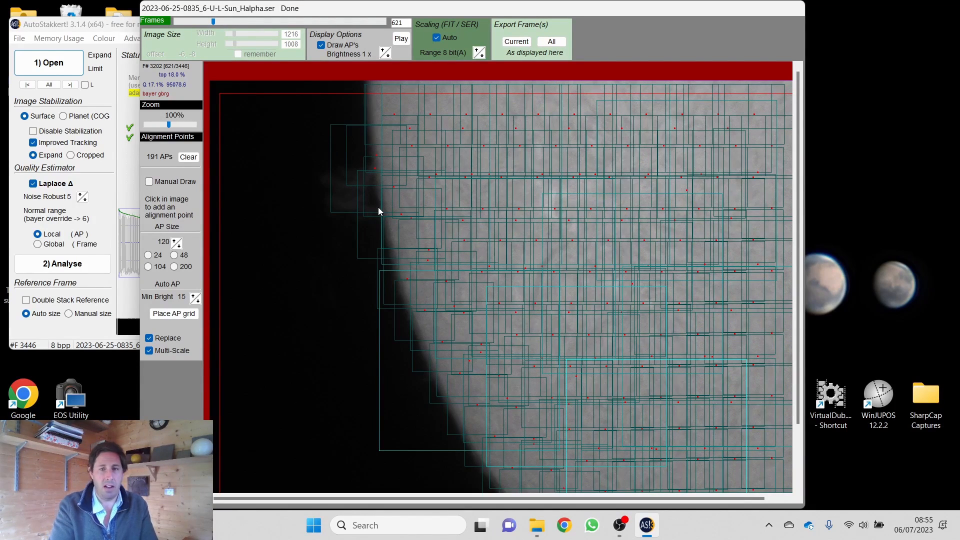
click(120, 305)
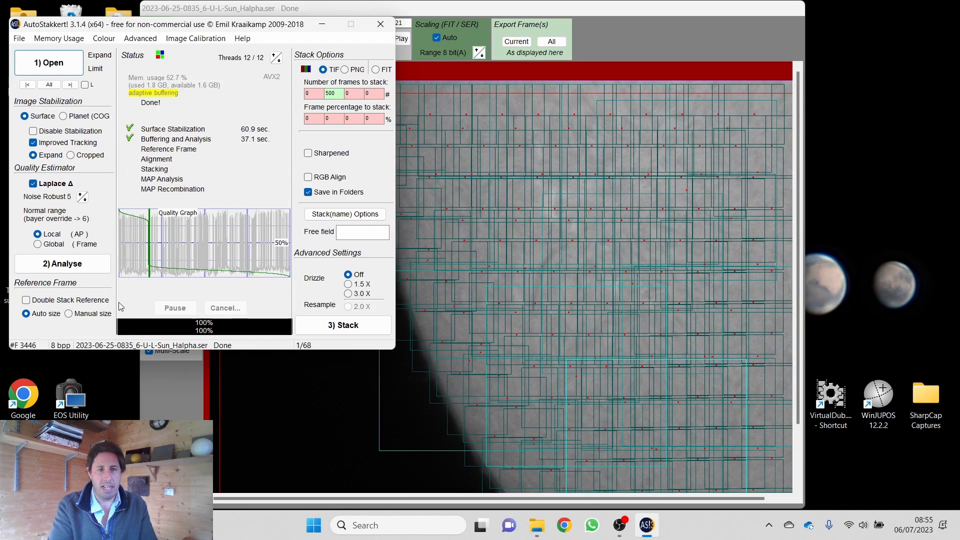
click(344, 326)
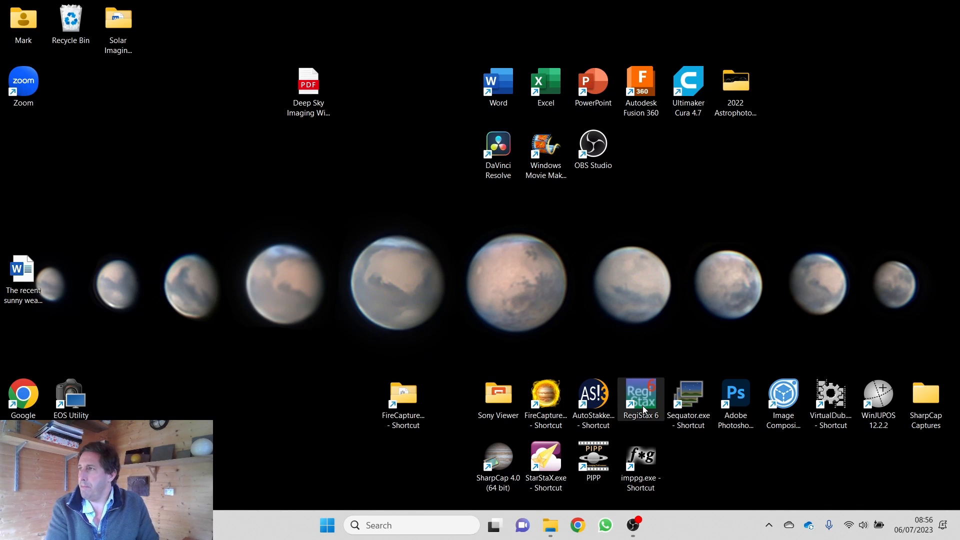
click(640, 457)
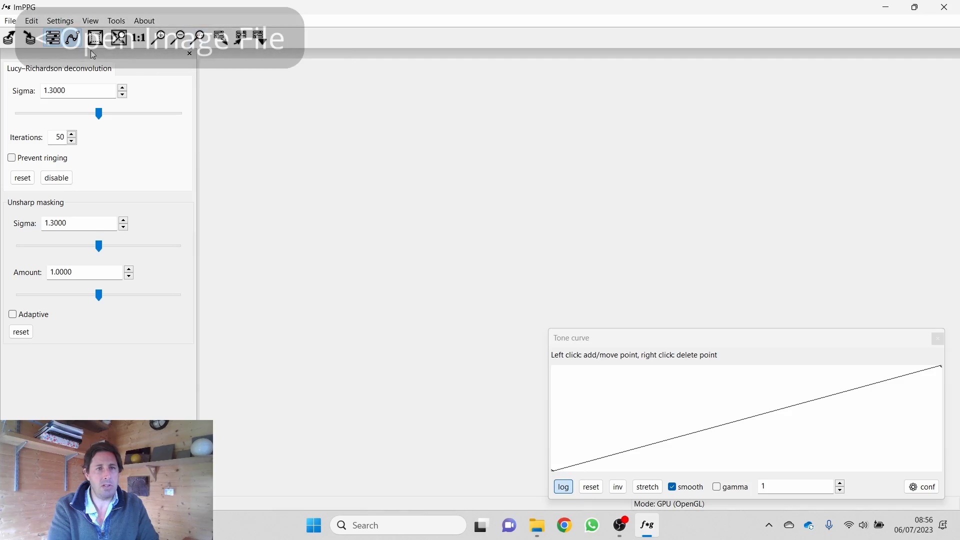
click(9, 37)
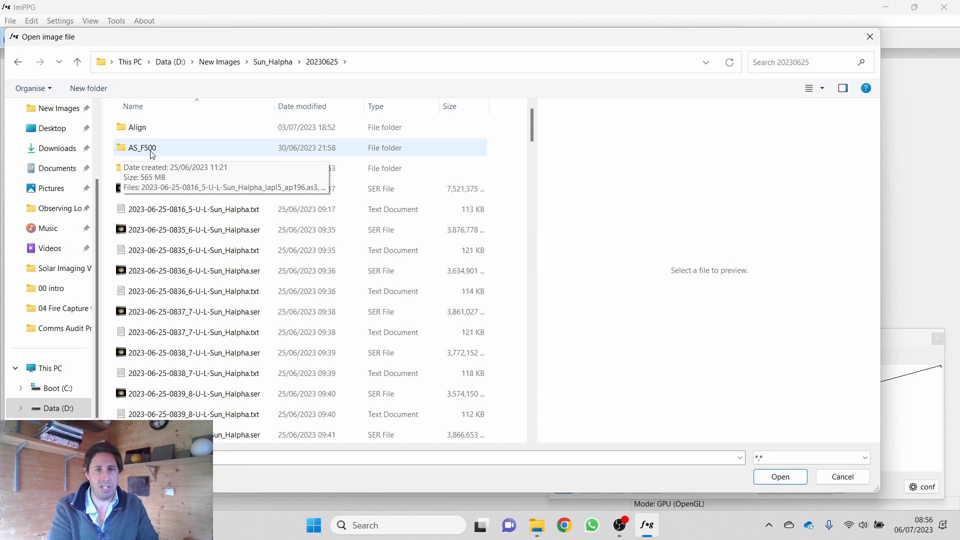
double_click(155, 149)
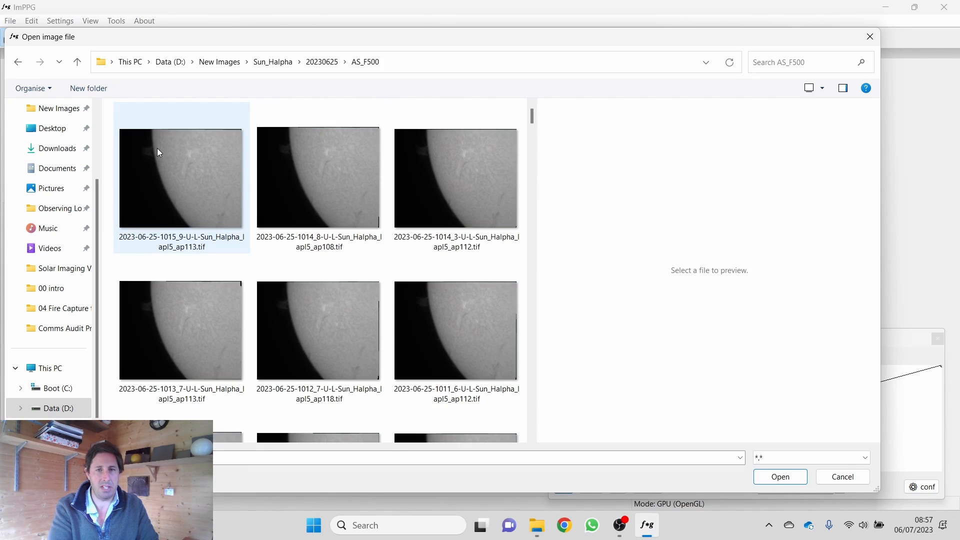
mouse_move(532, 120)
mouse_down()
mouse_move(522, 200)
mouse_move(532, 213)
mouse_move(530, 103)
mouse_up()
click(521, 201)
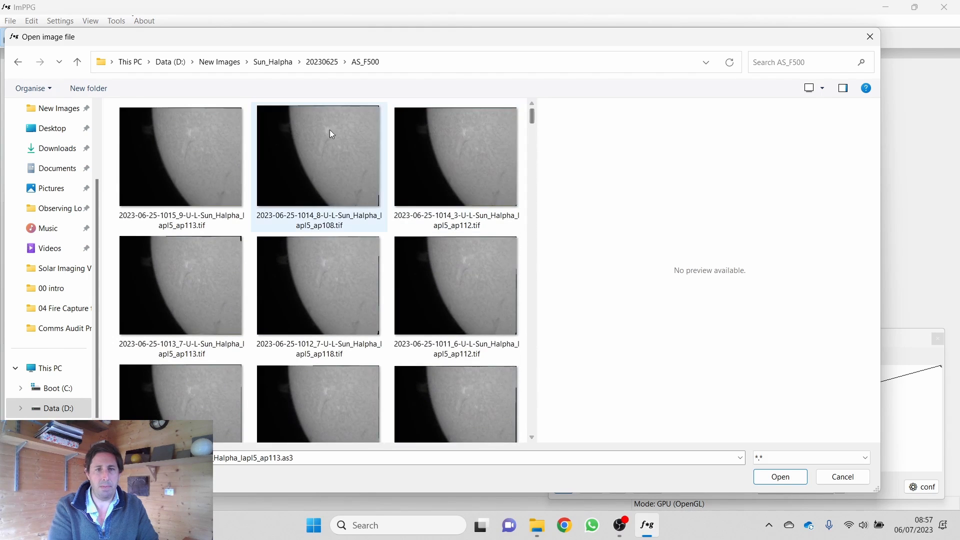
double_click(220, 158)
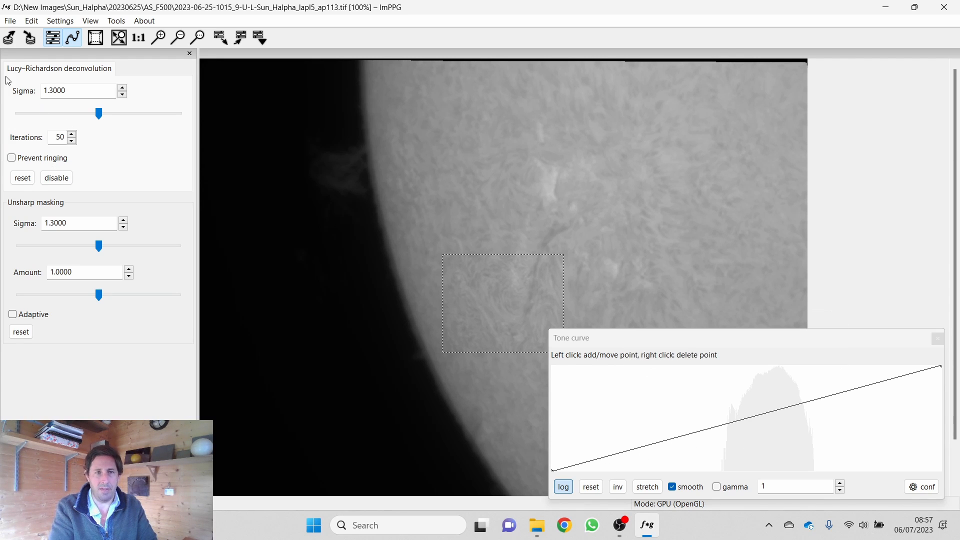
- Try Lucy–Richardson deconvolution sigmas of about 1.5 and 2.46, and settle on a sigma of 1.9
drag(99, 113, 120, 123)
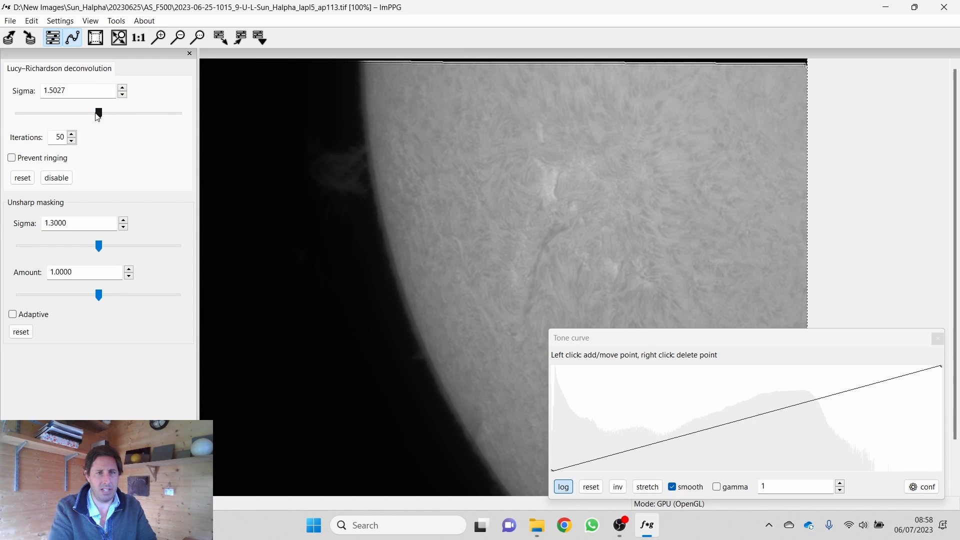
drag(100, 116, 159, 126)
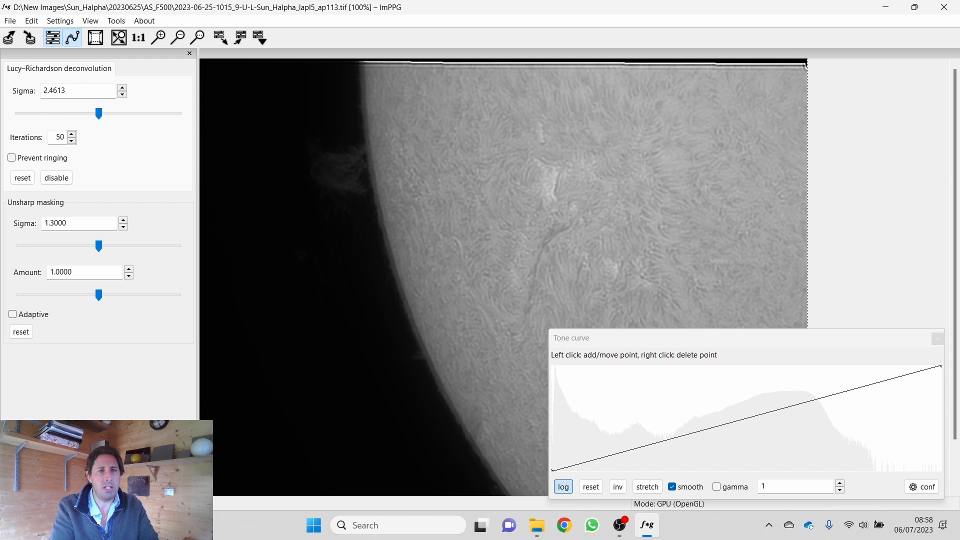
double_click(62, 92)
text(1)
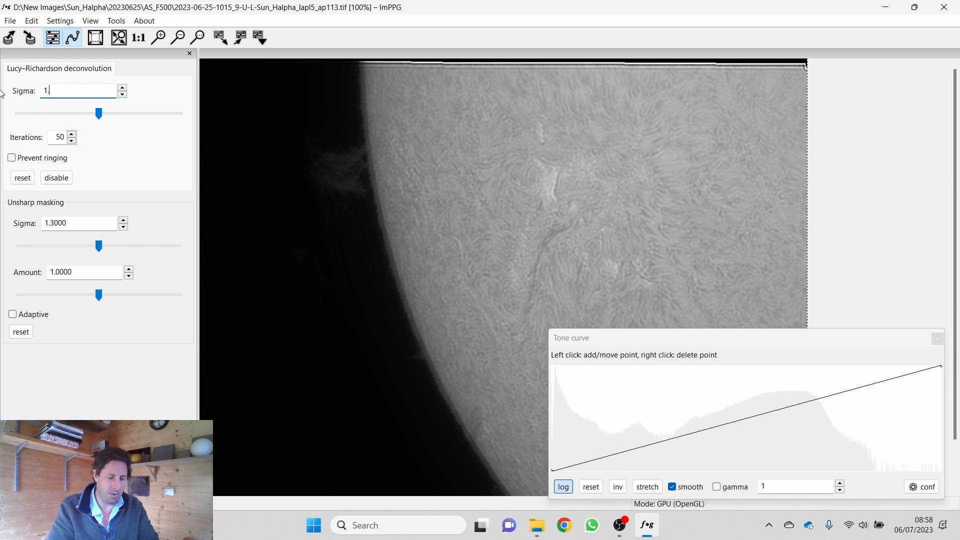
text(.9)
key(Return)
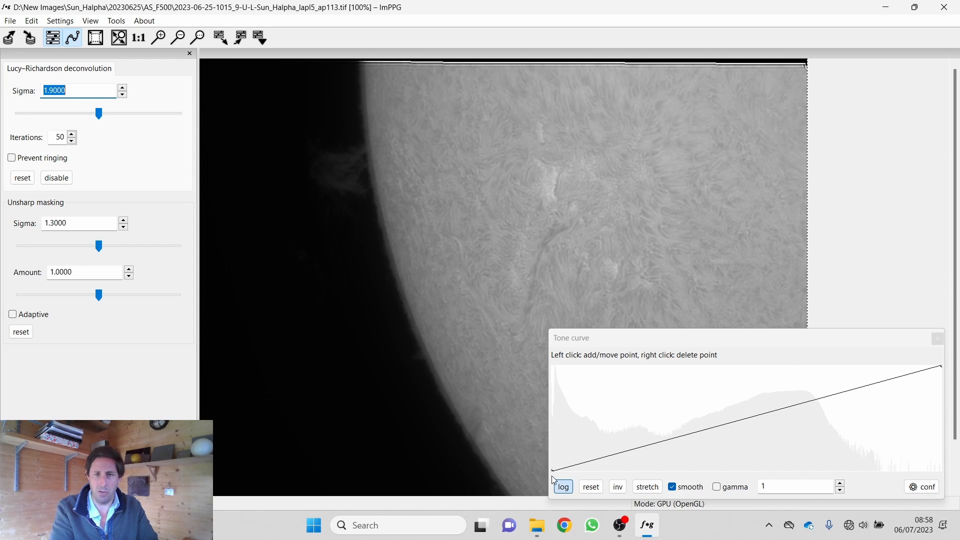
- Hide and show again the tone curve window and the processing controls
click(75, 39)
click(75, 39)
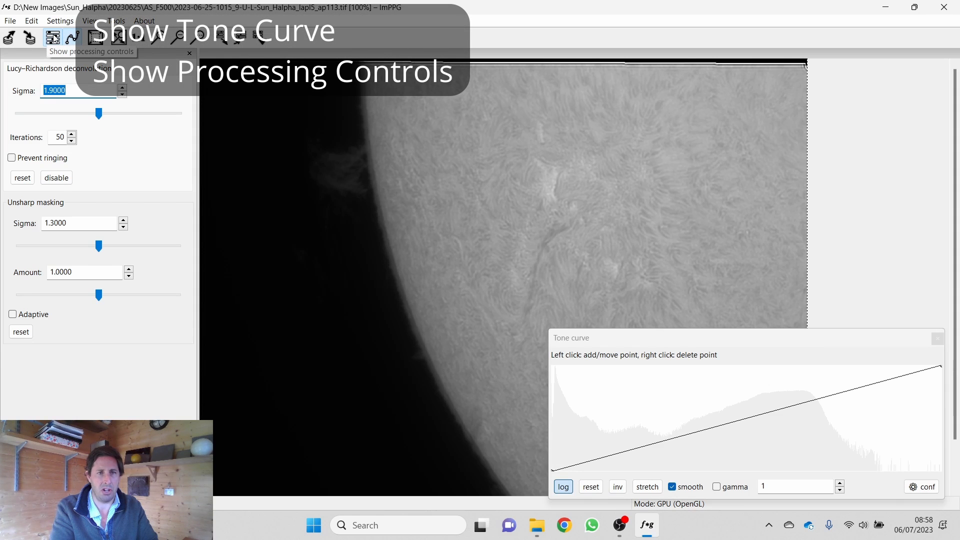
click(53, 38)
click(54, 38)
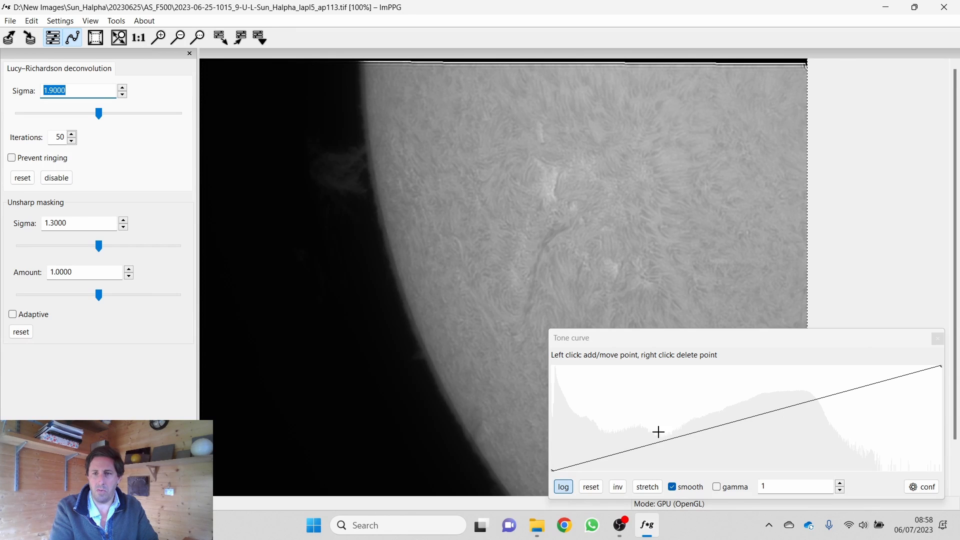
- Add tone curve points that lift the shadows to bring out the prominence, darken the lower midtones and pull down the highlights
drag(613, 451, 610, 408)
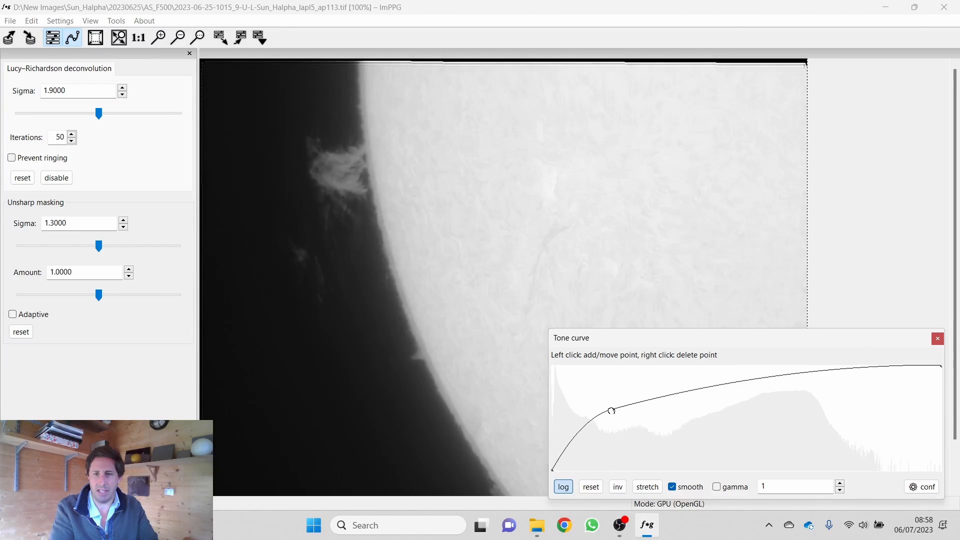
drag(666, 395, 689, 439)
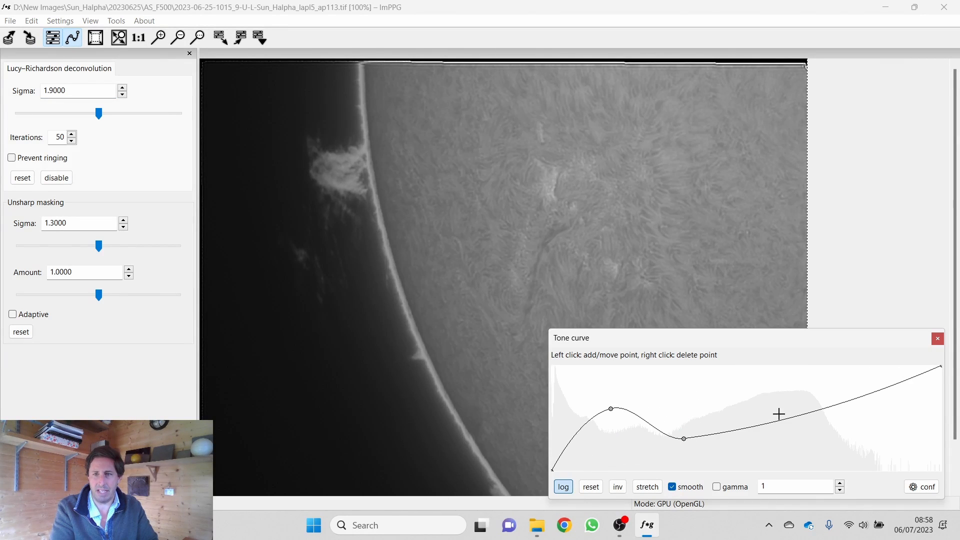
drag(778, 414, 899, 433)
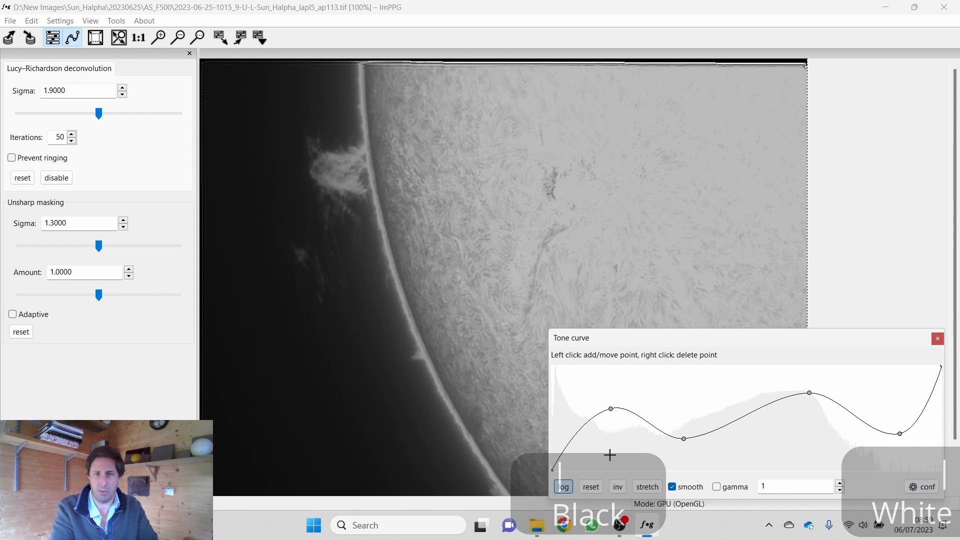
- Try lower shadow, midtone and highlight points on the tone curve, reset it to a straight line and lift the shadows again
mouse_move(611, 408)
mouse_down()
mouse_move(600, 399)
mouse_move(600, 424)
mouse_up()
mouse_move(688, 437)
mouse_down()
mouse_move(691, 407)
mouse_move(693, 445)
mouse_up()
mouse_move(765, 413)
mouse_down()
mouse_move(773, 385)
mouse_move(770, 428)
mouse_up()
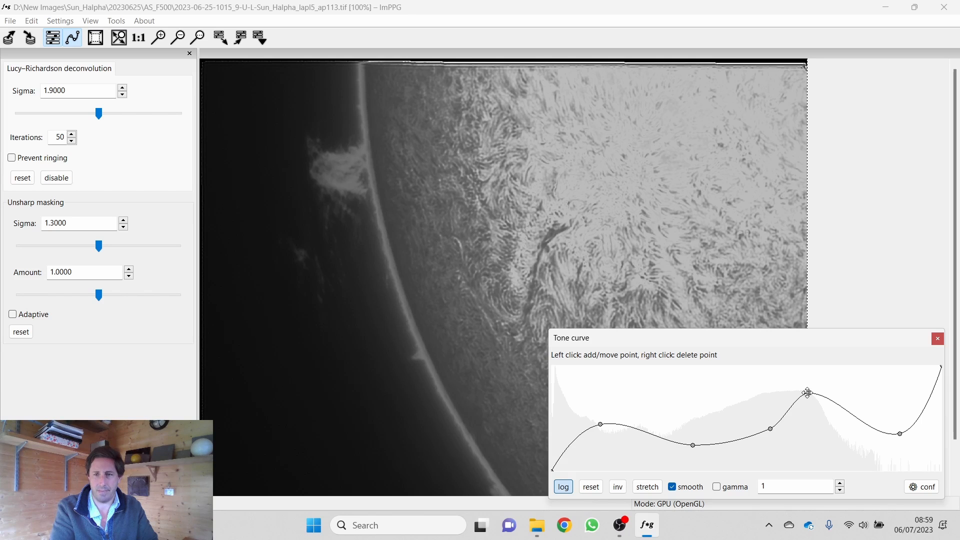
drag(808, 393, 807, 431)
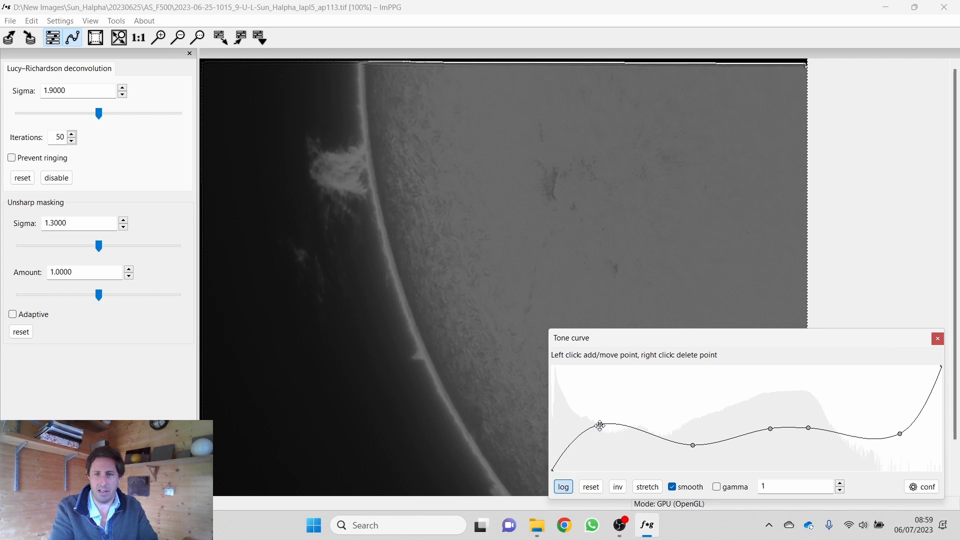
click(590, 487)
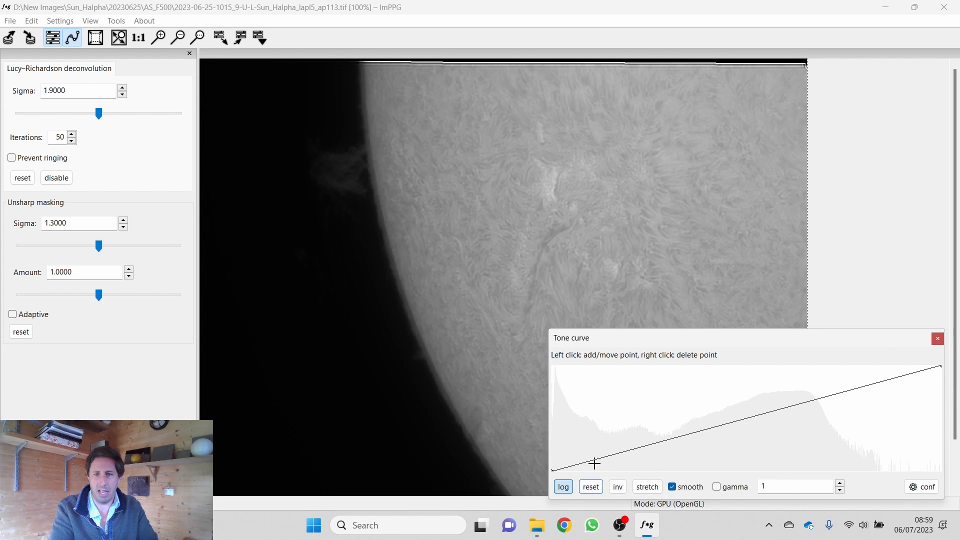
drag(580, 464, 596, 446)
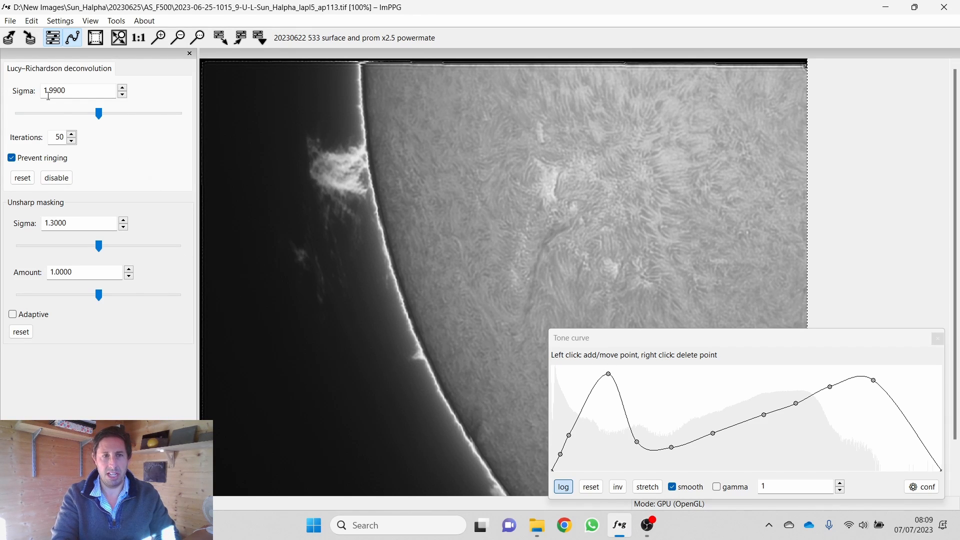
- View the existing processing settings files in the Sun IMPPG settings folder through the save dialog, without saving
click(218, 41)
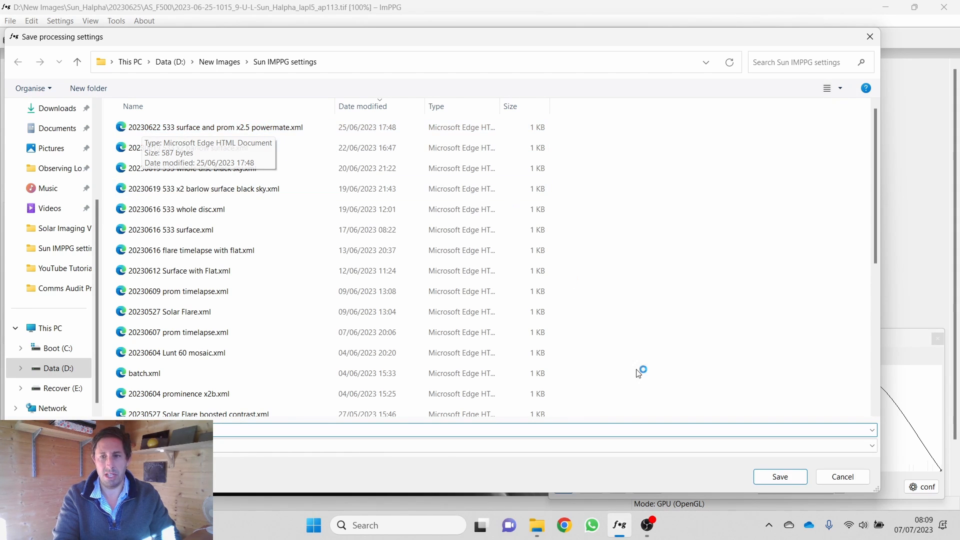
click(853, 482)
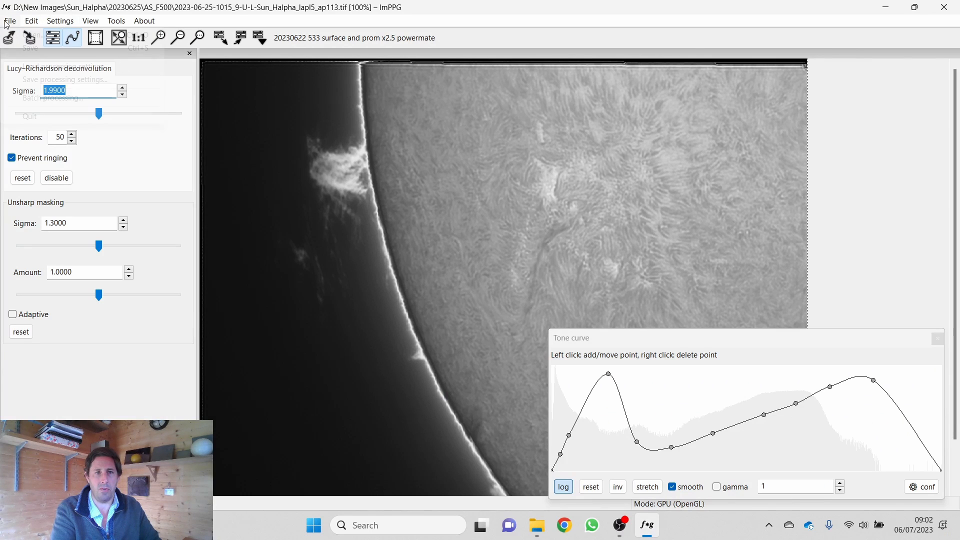
click(10, 21)
click(55, 98)
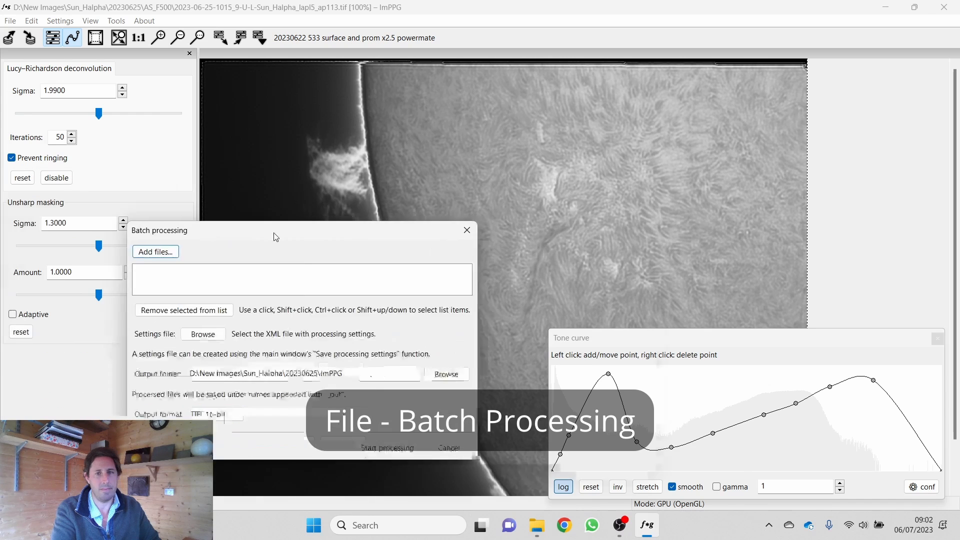
drag(273, 233, 588, 84)
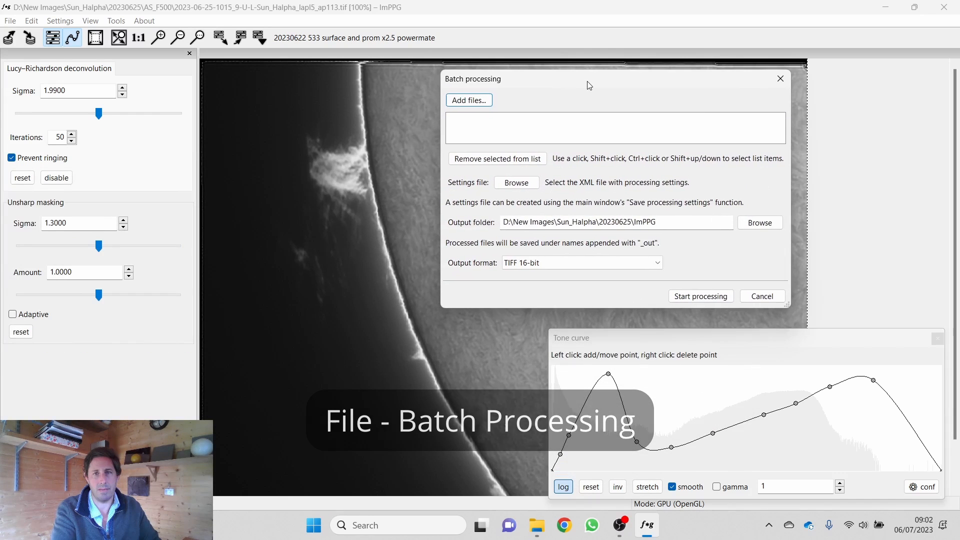
click(469, 100)
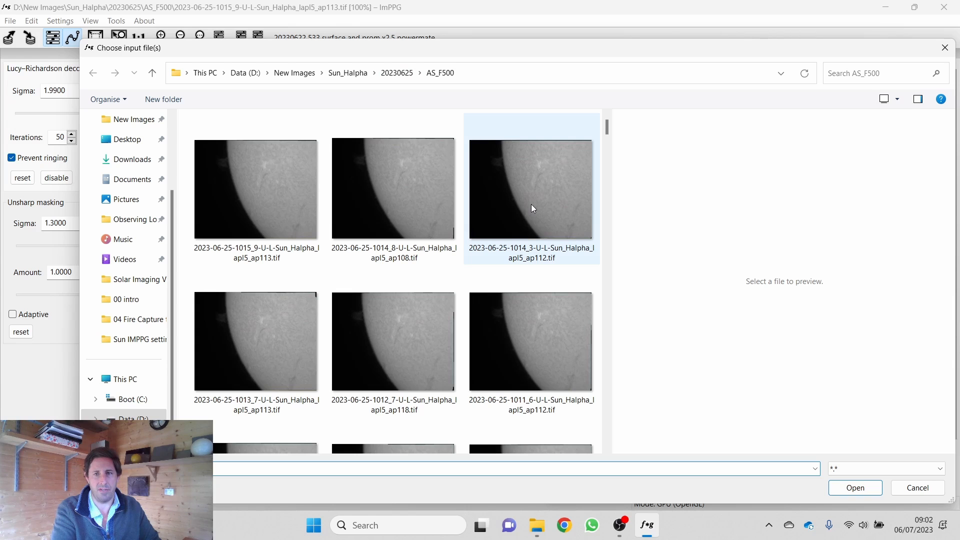
click(304, 182)
scroll(418, 224, down, 10)
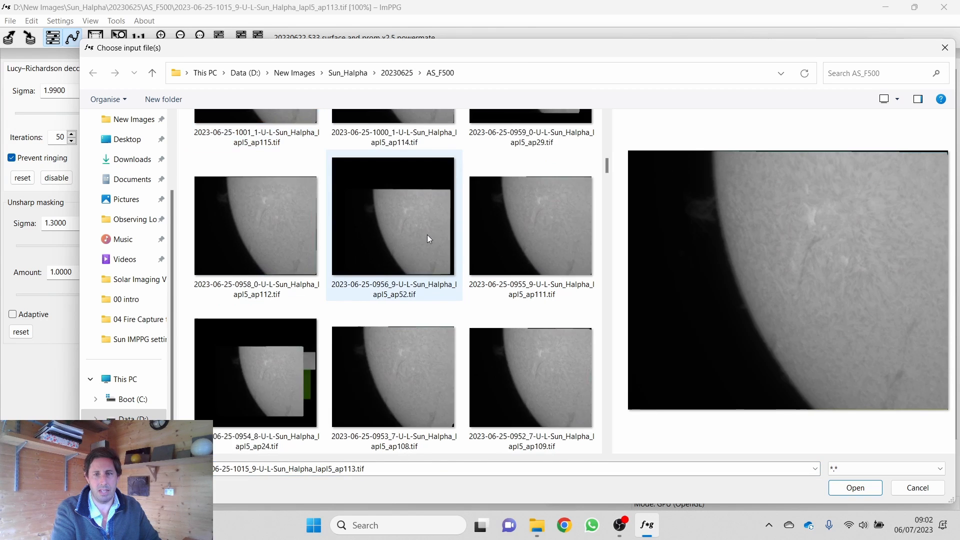
scroll(427, 235, down, 10)
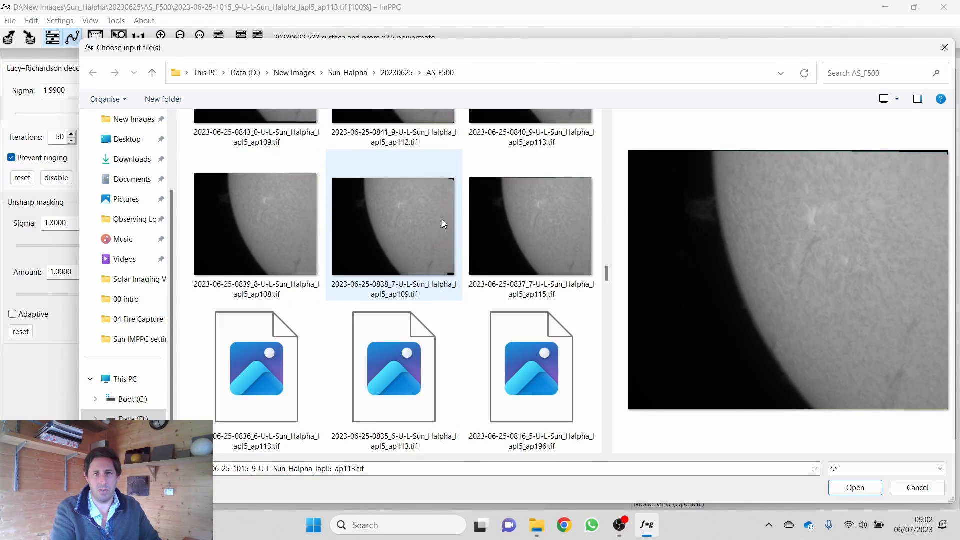
shift+click(420, 343)
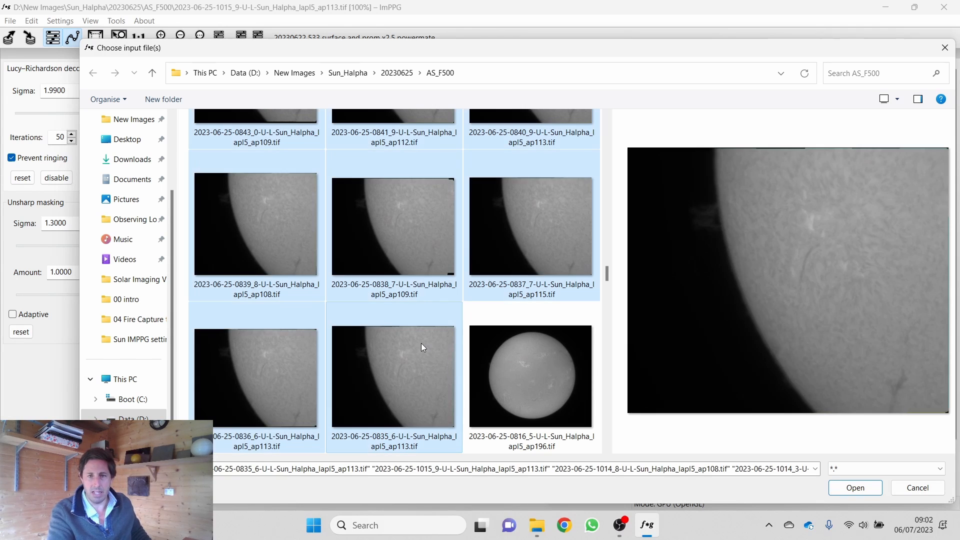
click(854, 488)
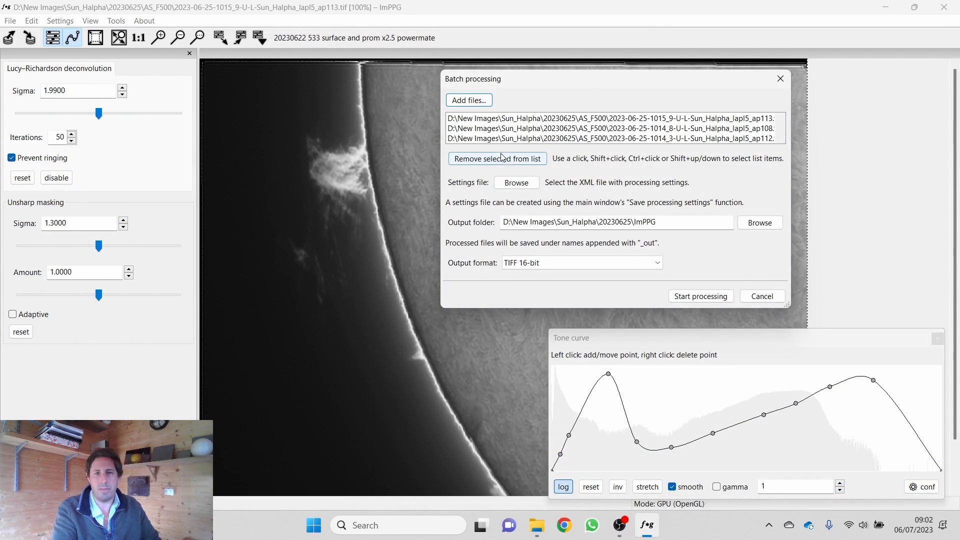
click(521, 191)
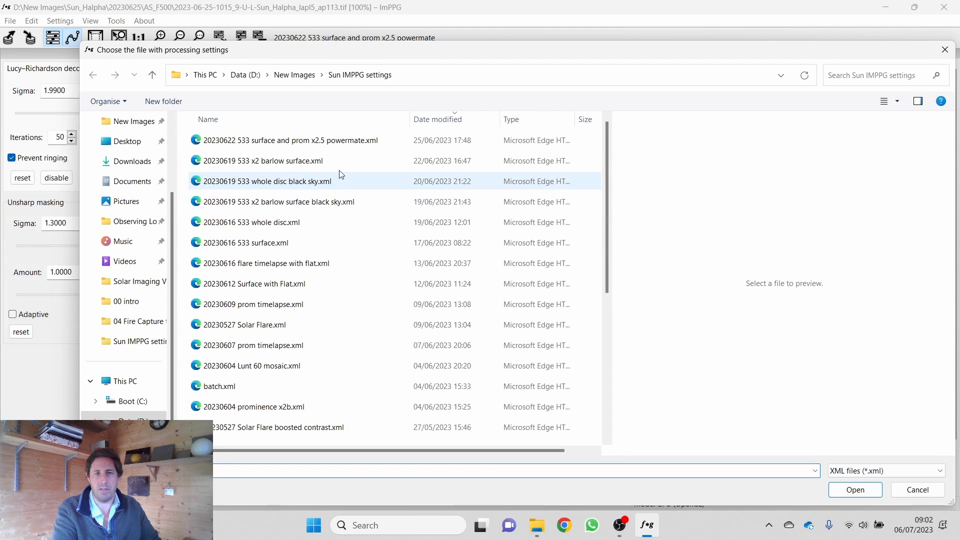
click(320, 142)
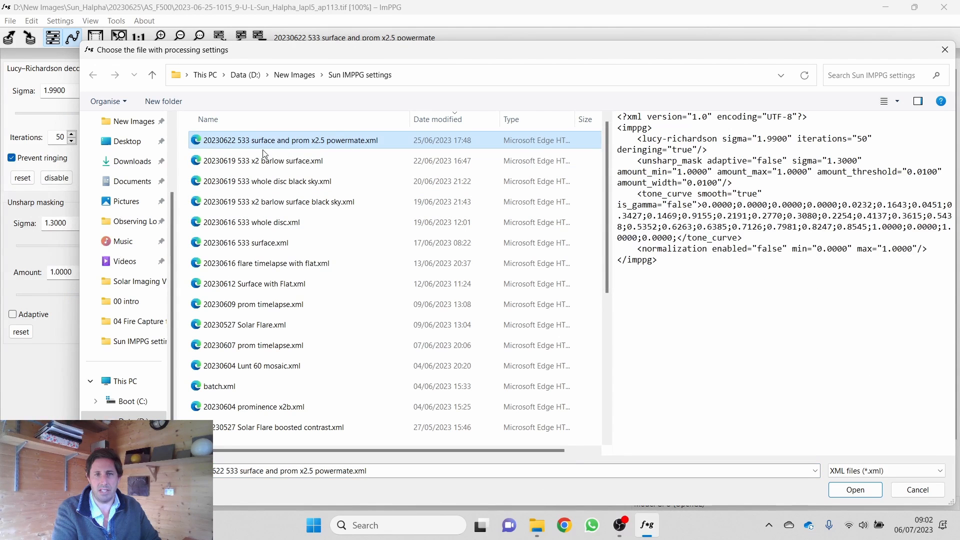
click(856, 489)
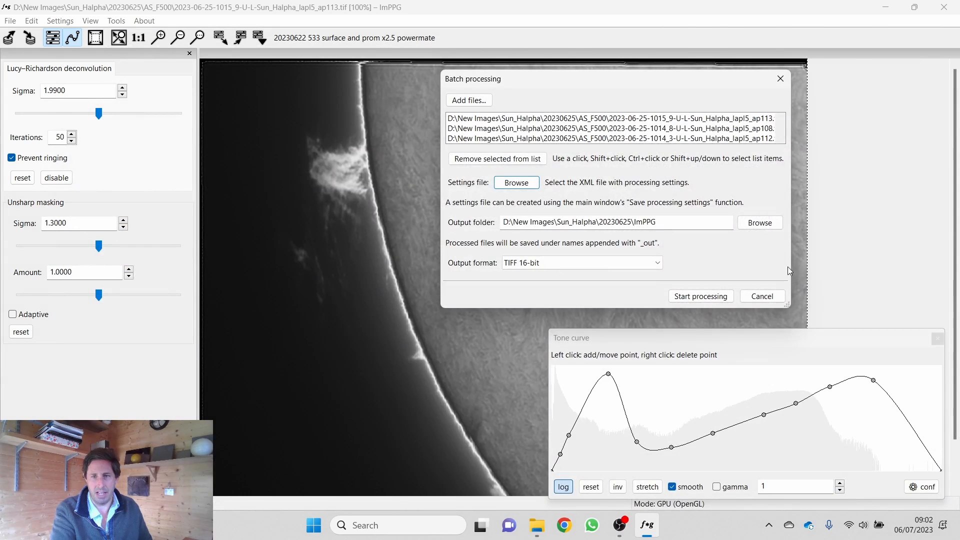
- Create a folder named YouTube Tutorial inside the 20230625 folder and set it as the batch output folder
click(759, 228)
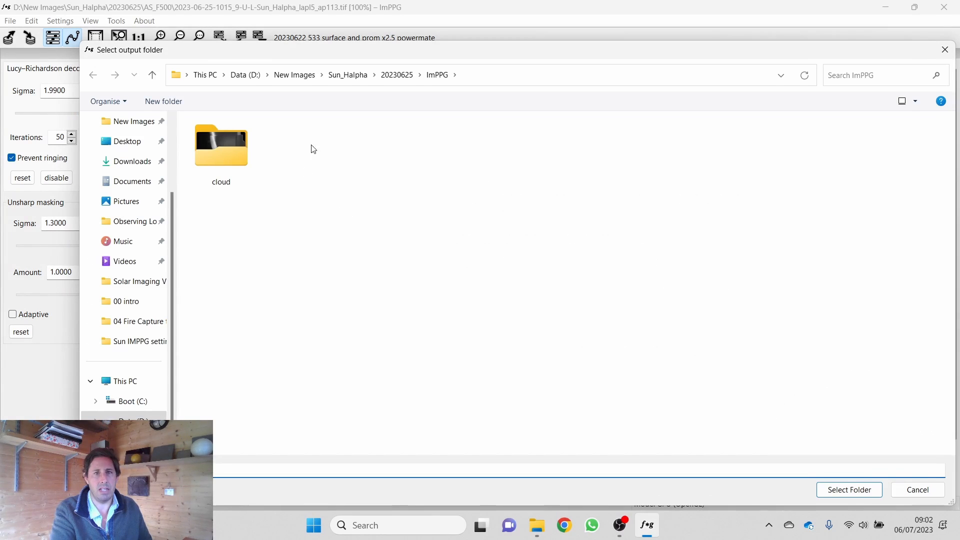
click(396, 73)
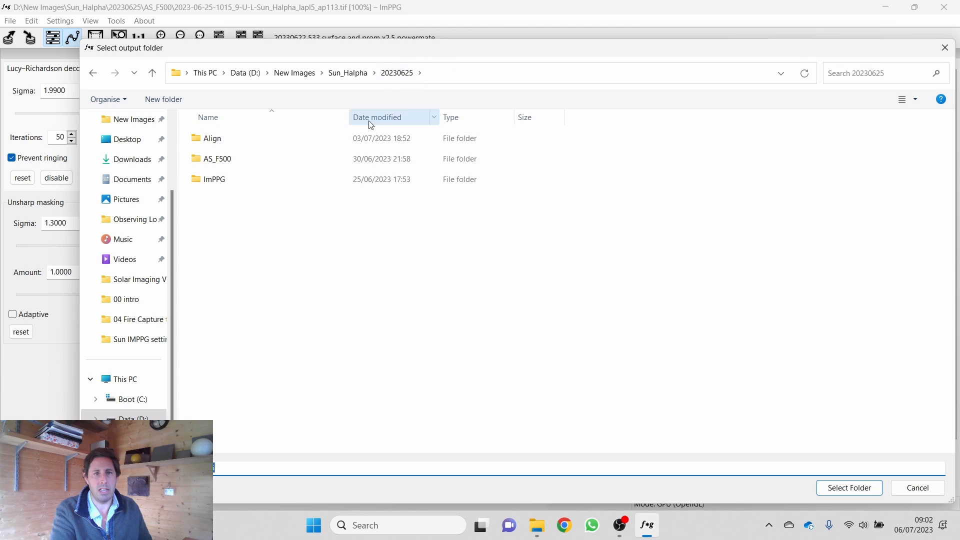
click(174, 106)
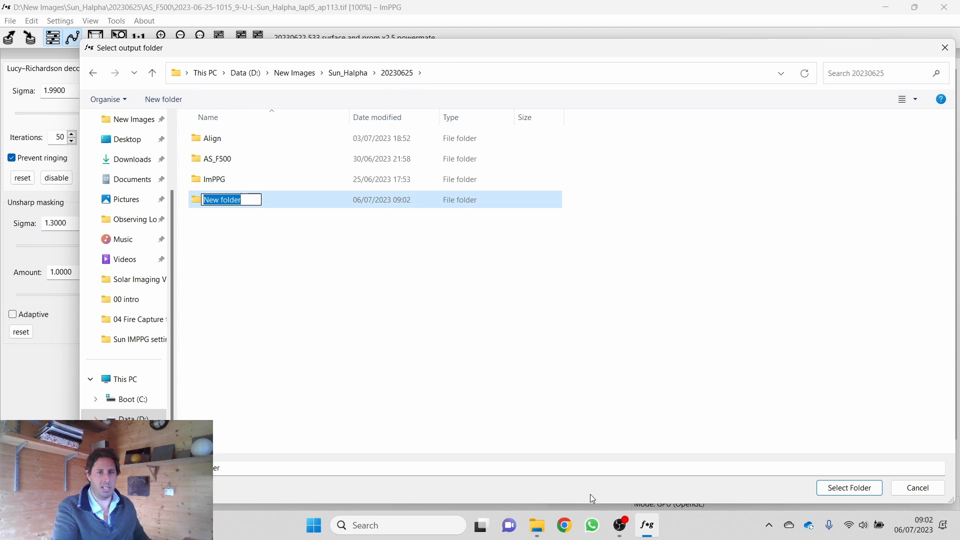
text(You)
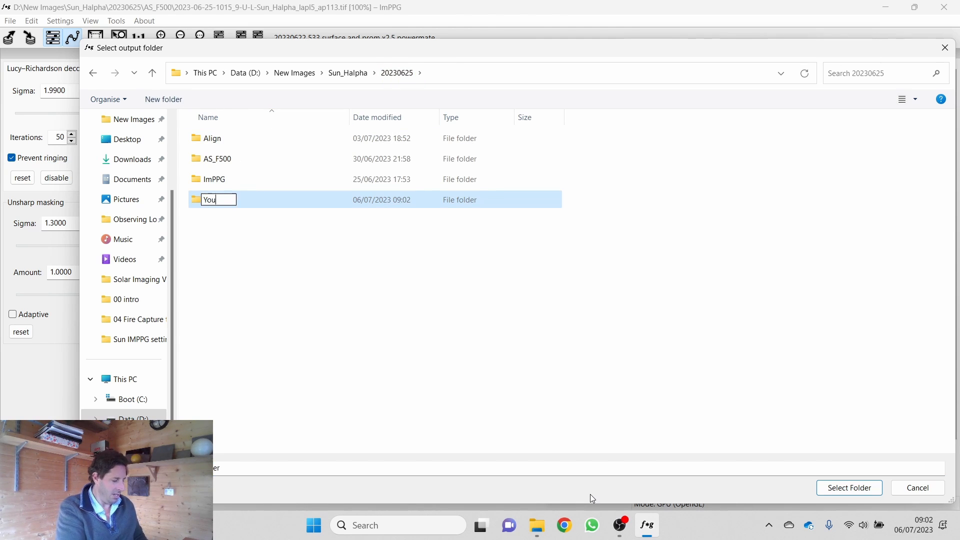
text(Tube Tot)
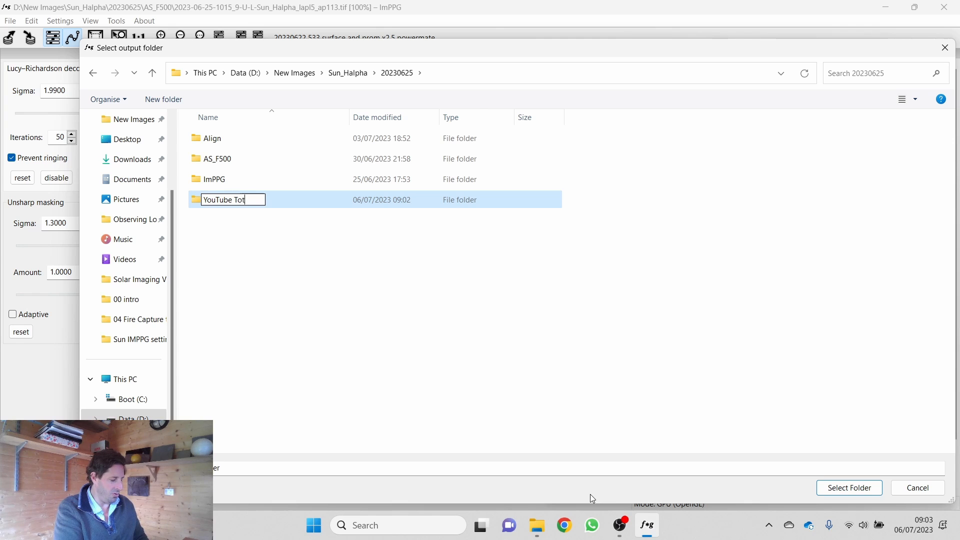
text(orial)
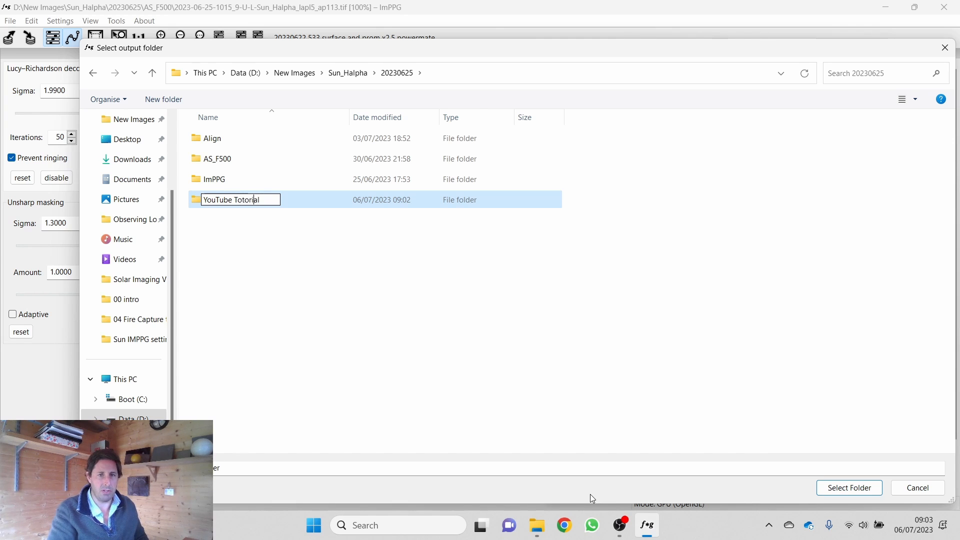
key(BackSpace)
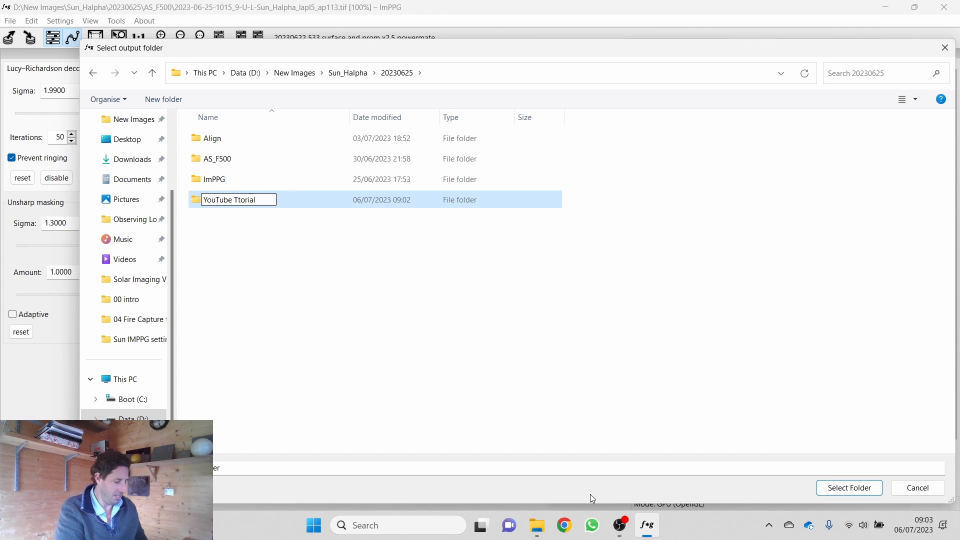
text(u)
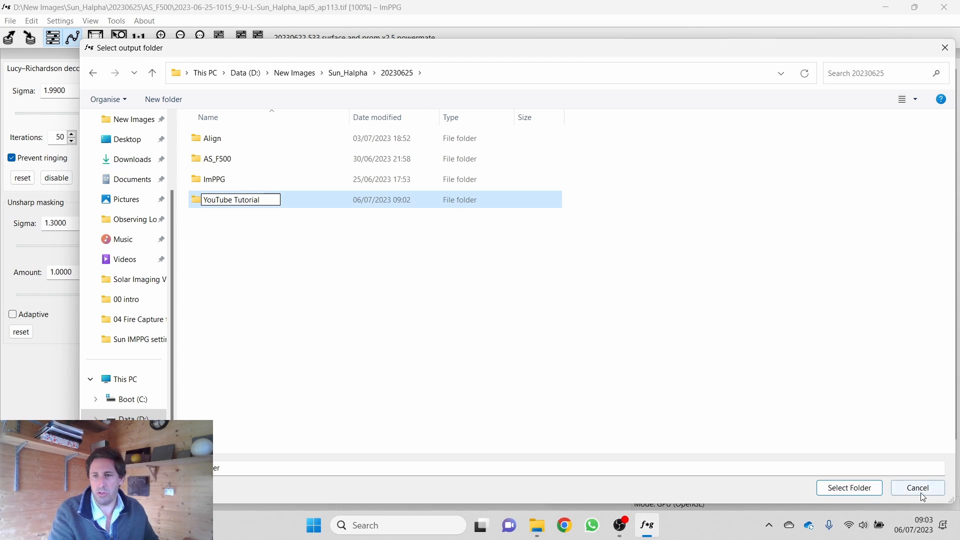
key(Return)
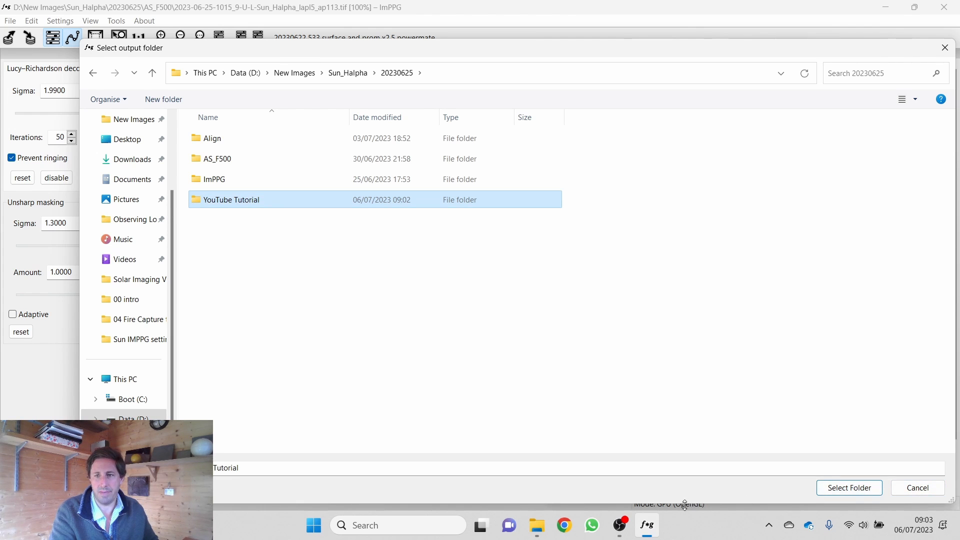
click(840, 488)
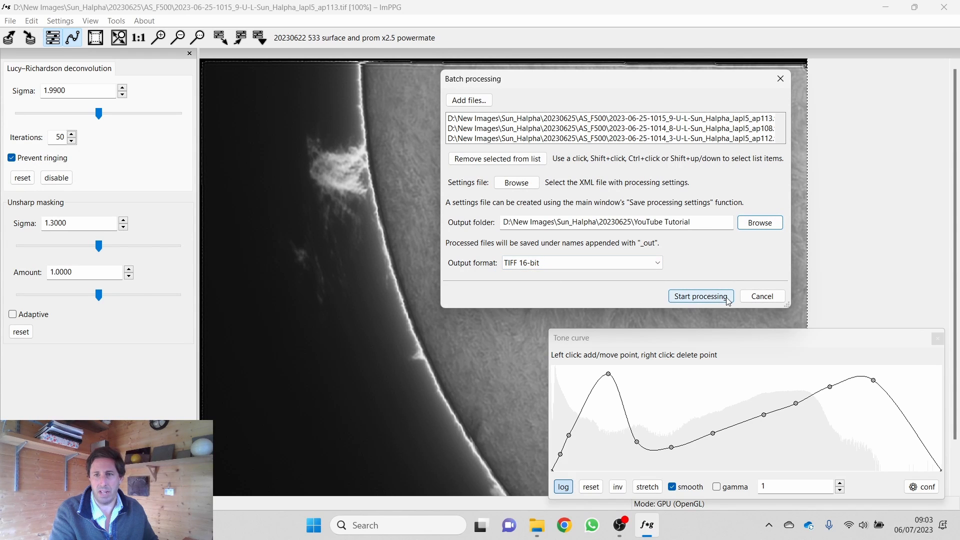
- Run the batch processing on the listed images and close the progress window when it is done
click(700, 296)
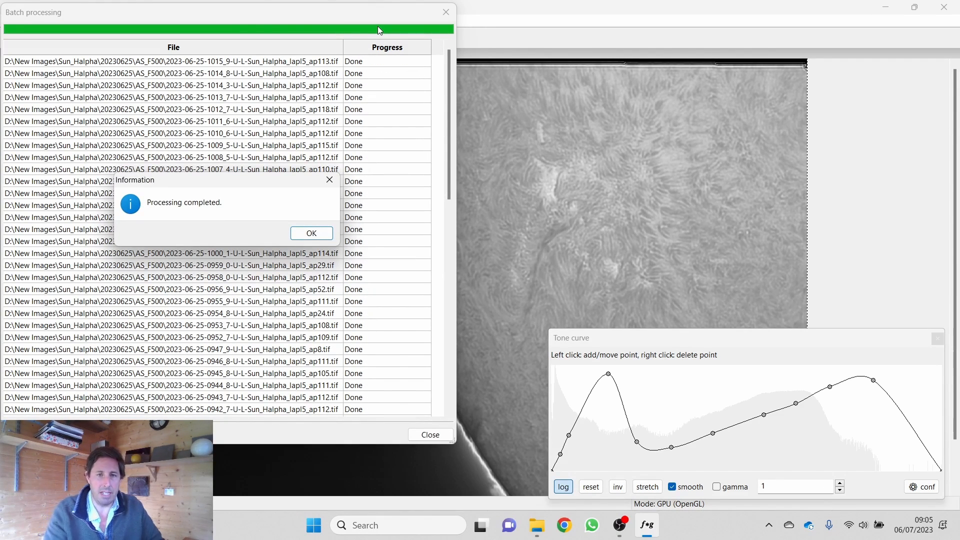
click(312, 234)
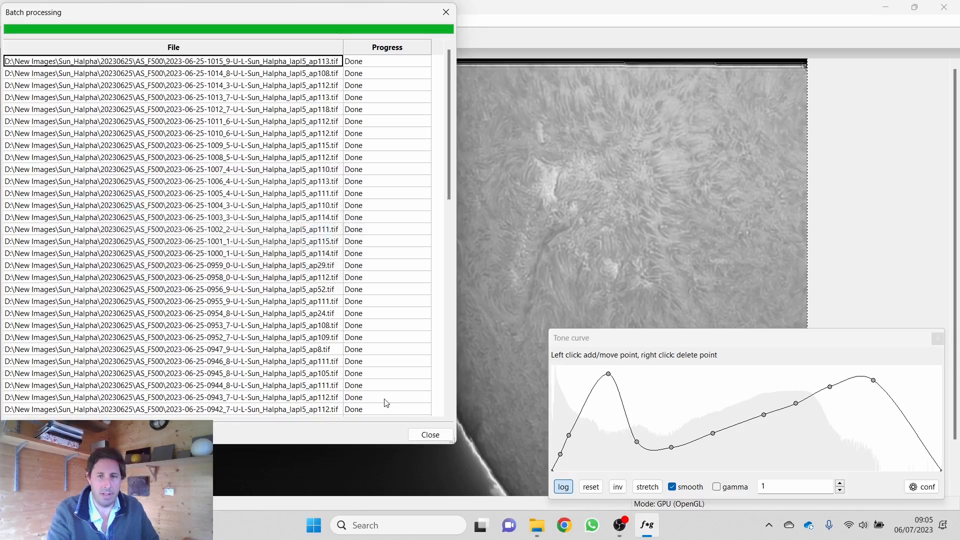
click(428, 434)
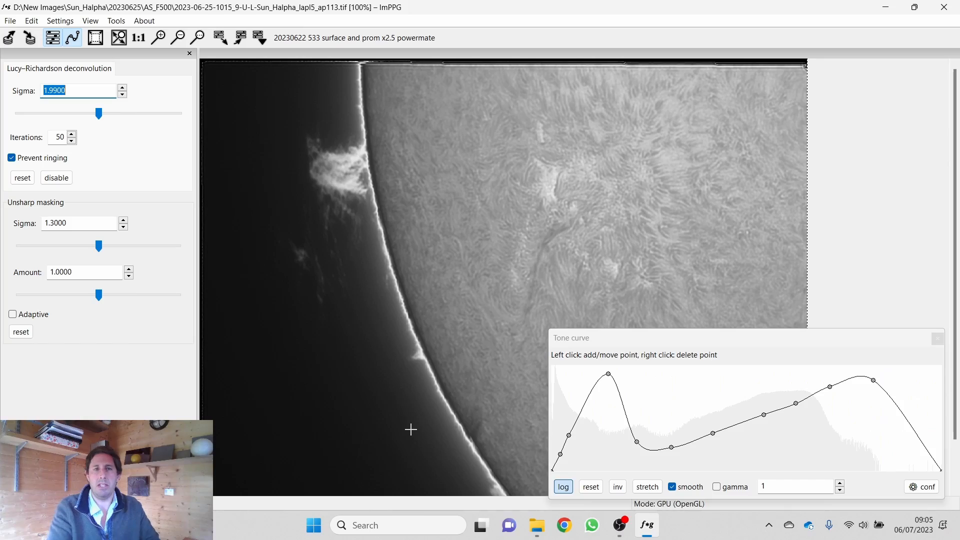
click(114, 21)
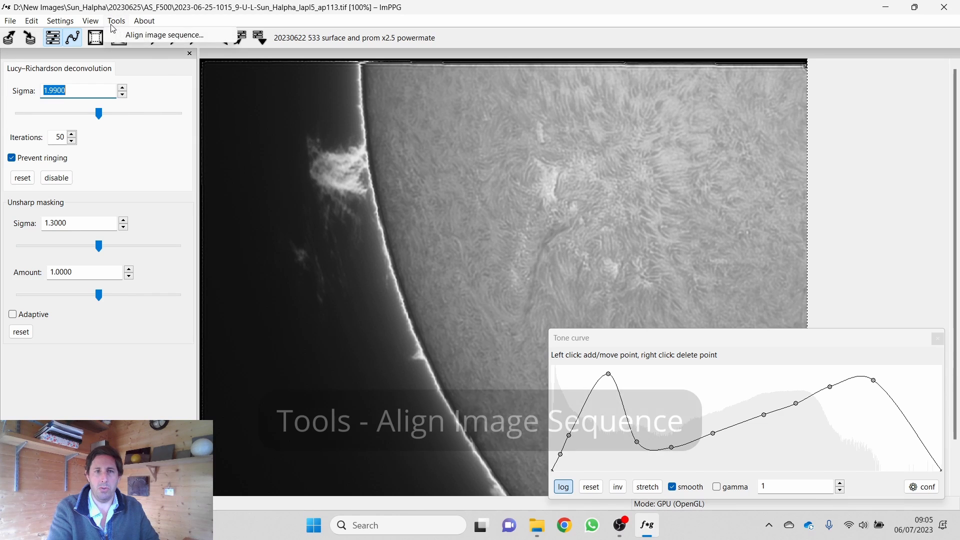
click(145, 33)
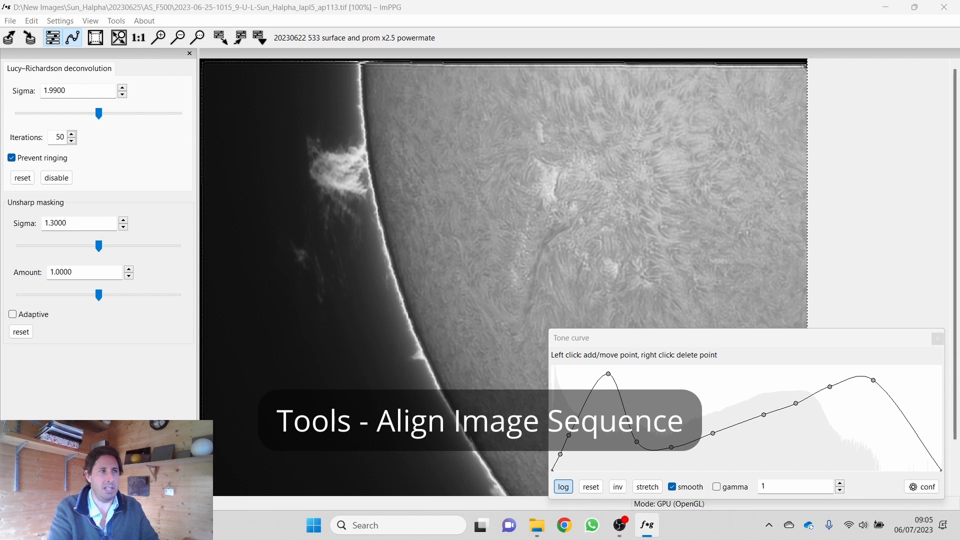
drag(729, 197, 598, 75)
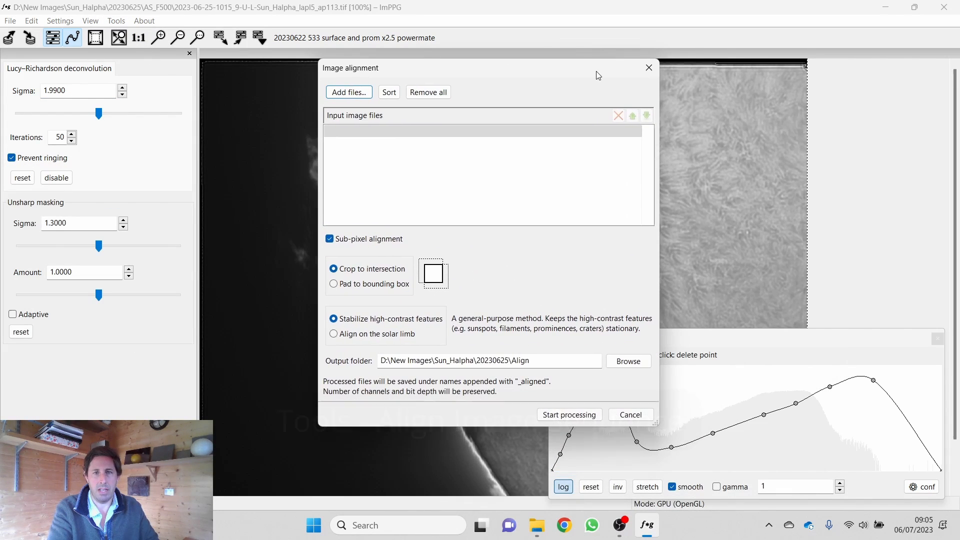
click(365, 95)
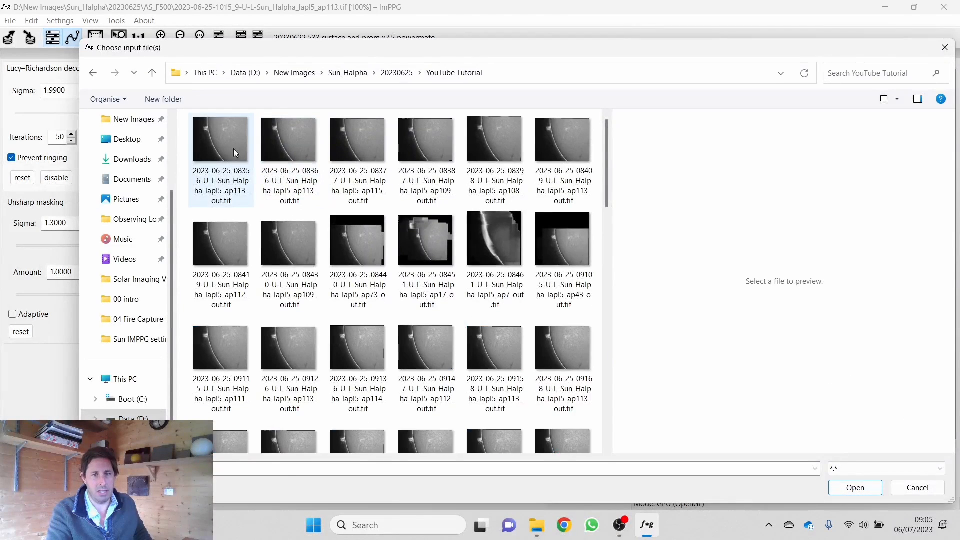
scroll(484, 261, down, 5)
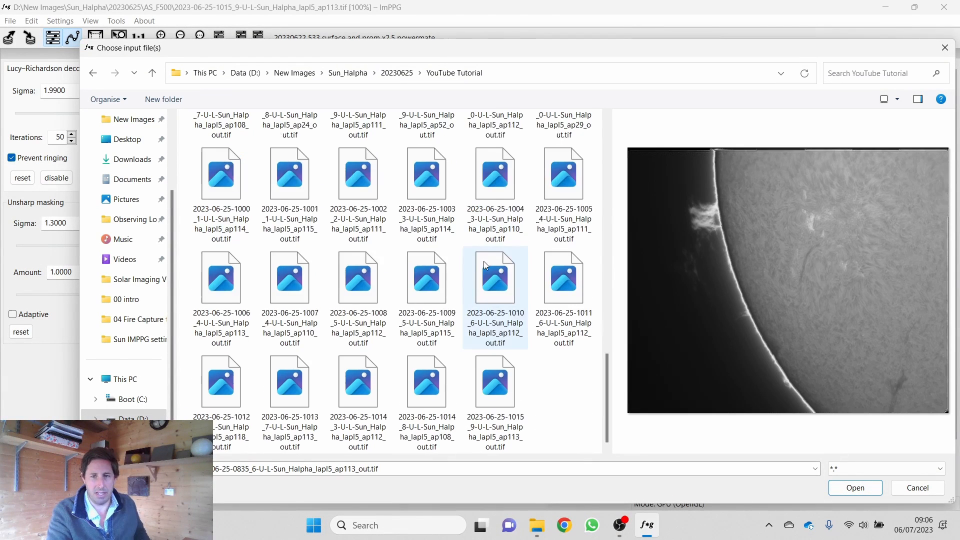
shift+click(520, 425)
scroll(517, 385, up, 5)
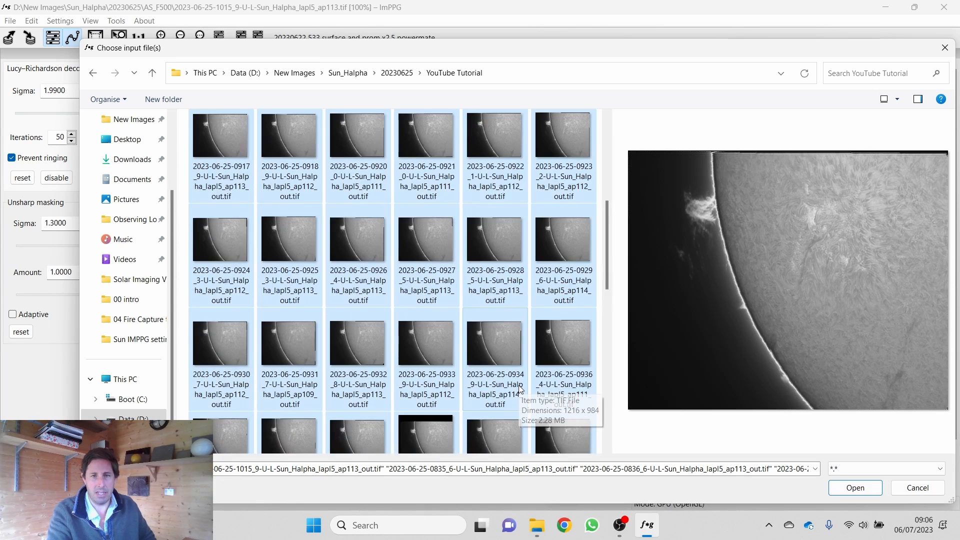
click(867, 484)
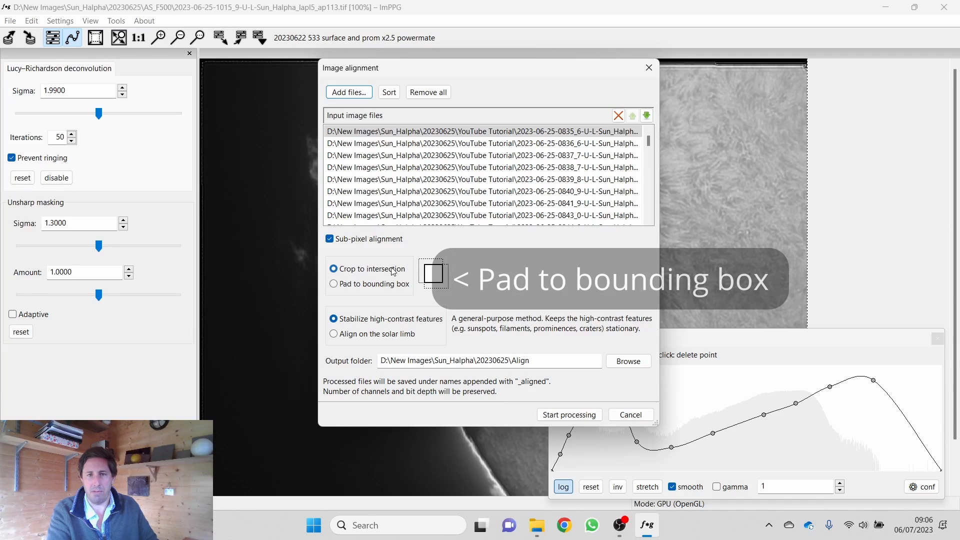
- Run the alignment padded to the bounding box, using a new folder named Alilgn inside YouTube Tutorial as the output folder
click(333, 285)
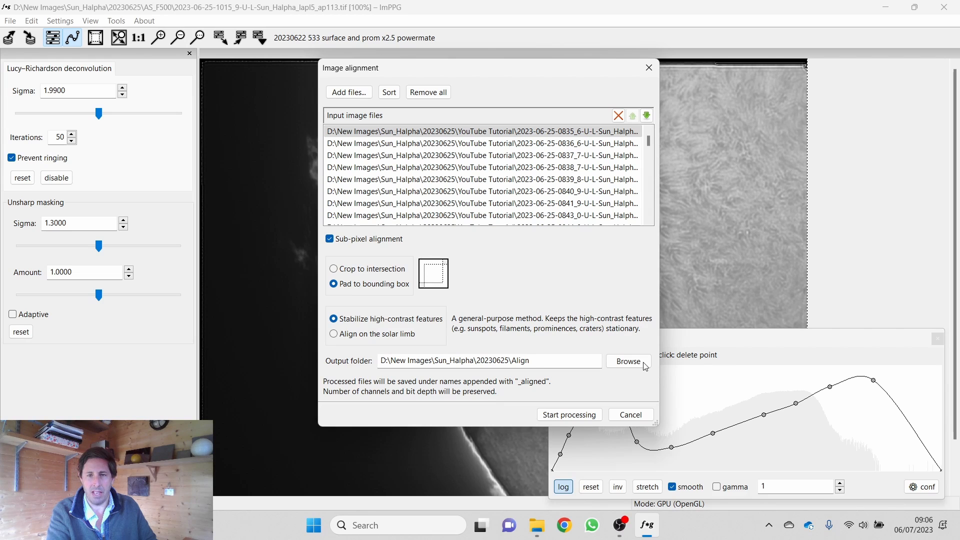
click(622, 362)
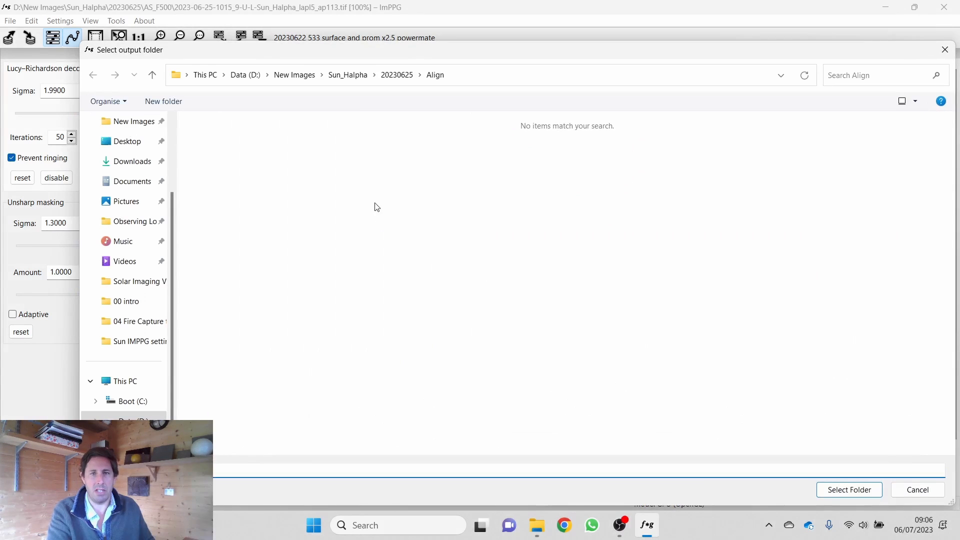
click(163, 100)
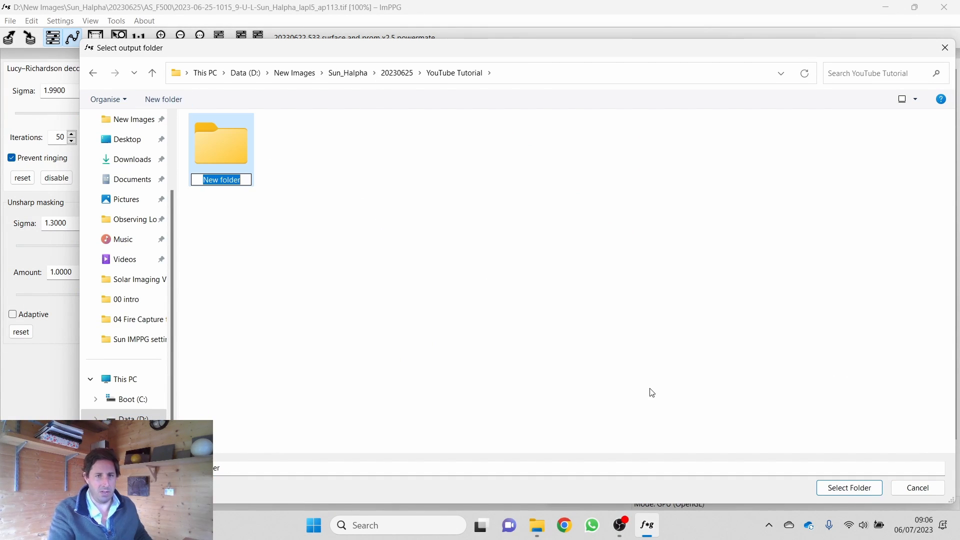
text(Alilgn)
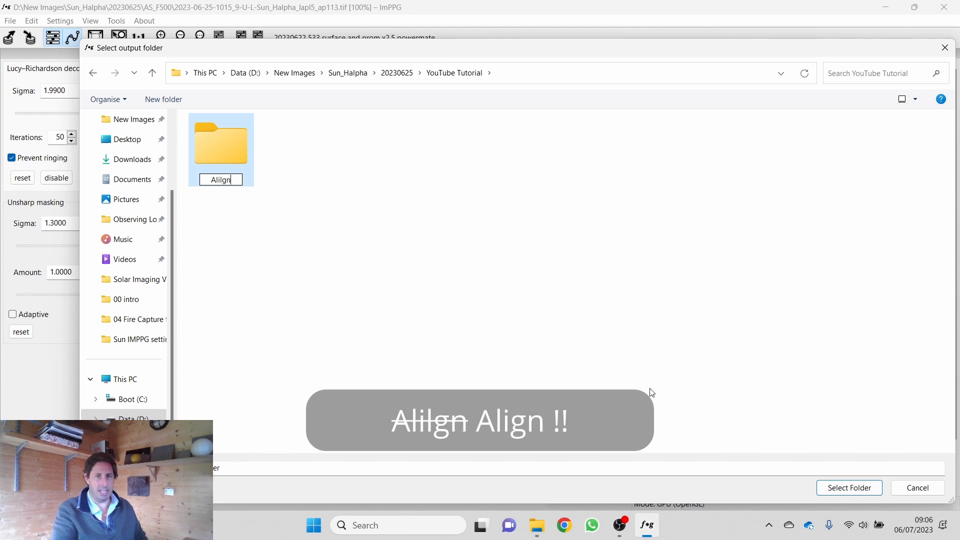
click(850, 493)
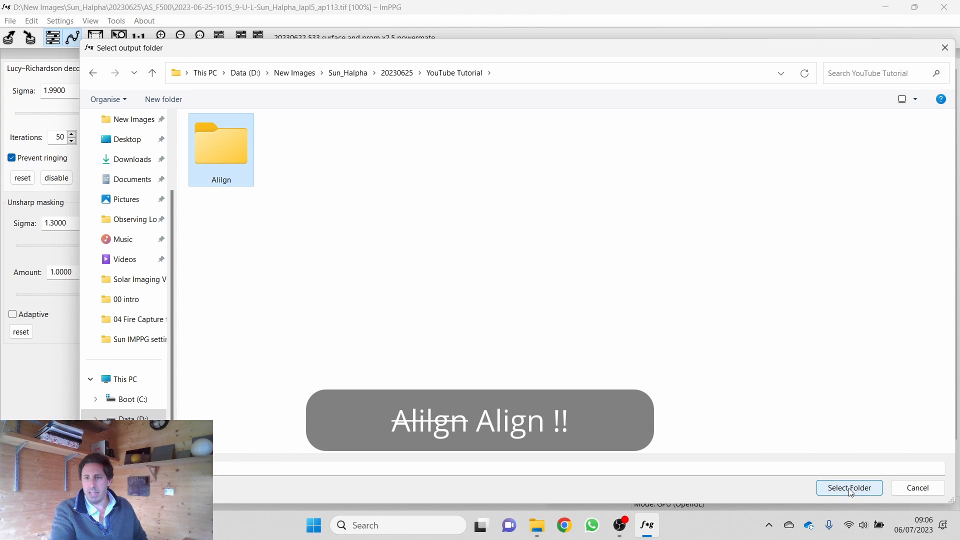
click(849, 487)
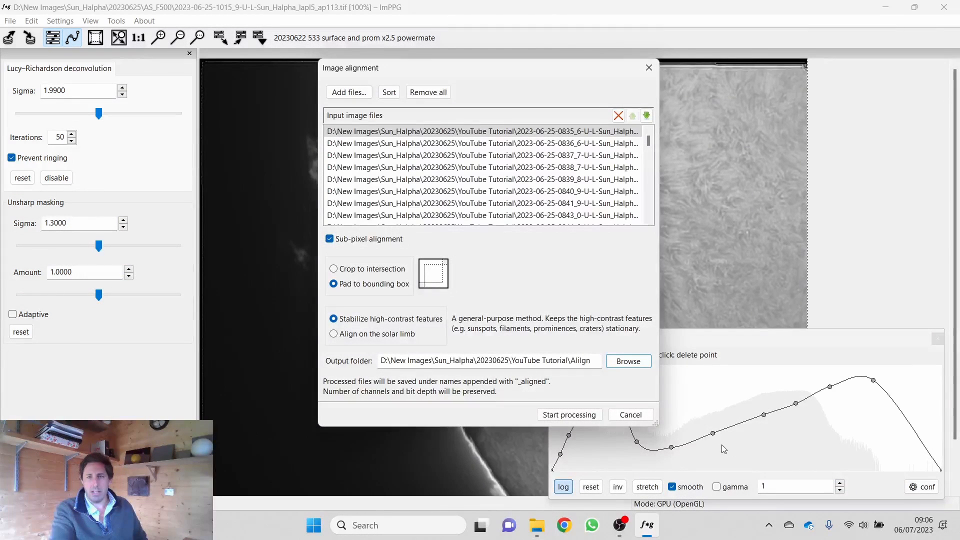
click(584, 418)
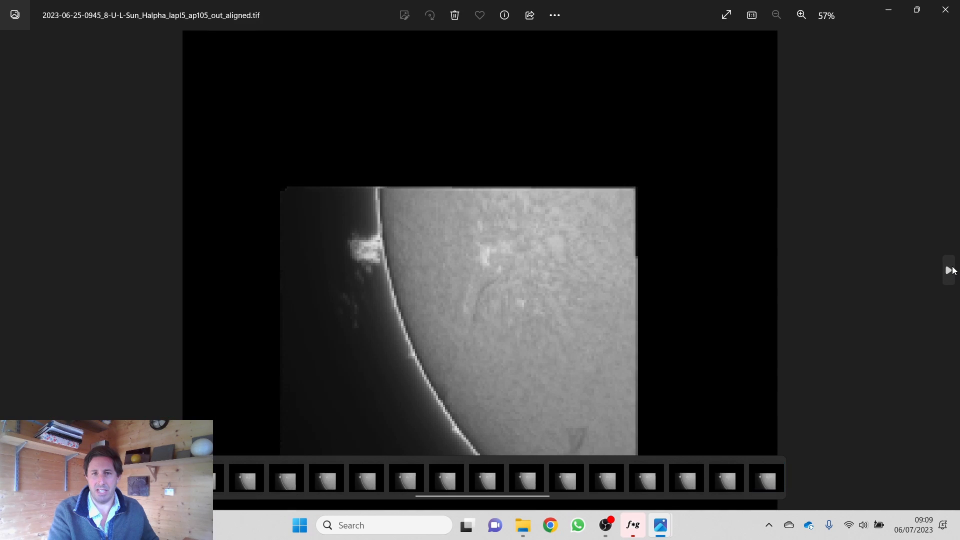
- Page through the aligned images to check how steadily the solar limb is positioned, and close the image viewer
click(950, 271)
click(950, 271)
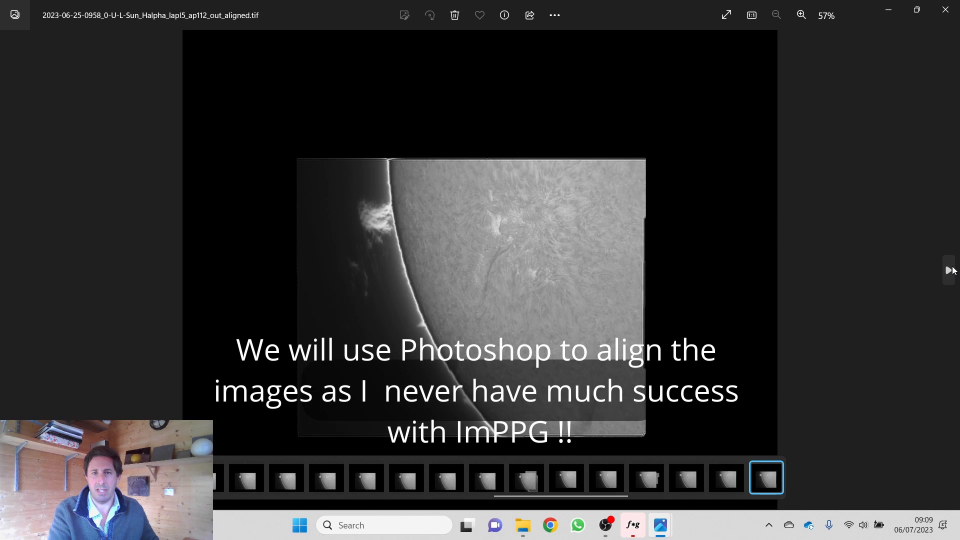
click(949, 271)
click(949, 270)
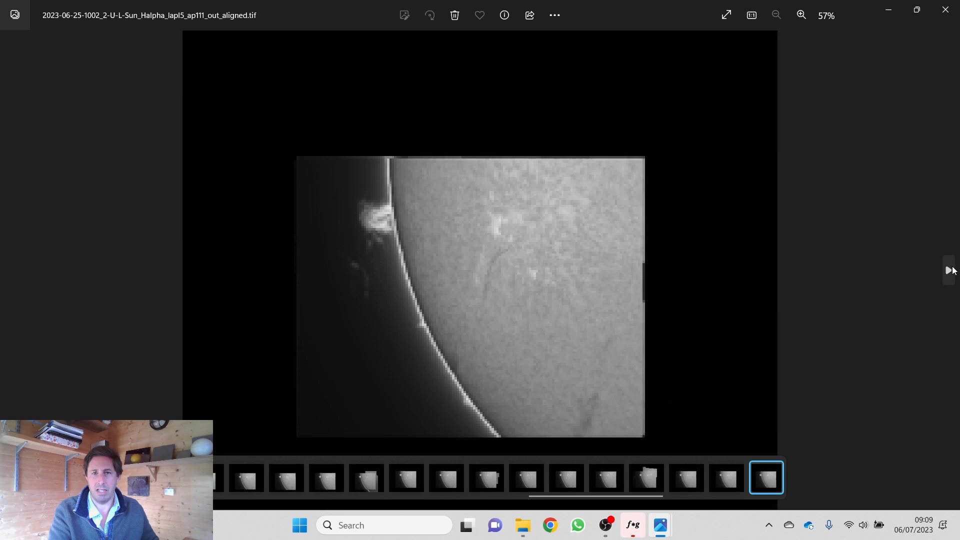
click(950, 270)
click(949, 271)
click(950, 271)
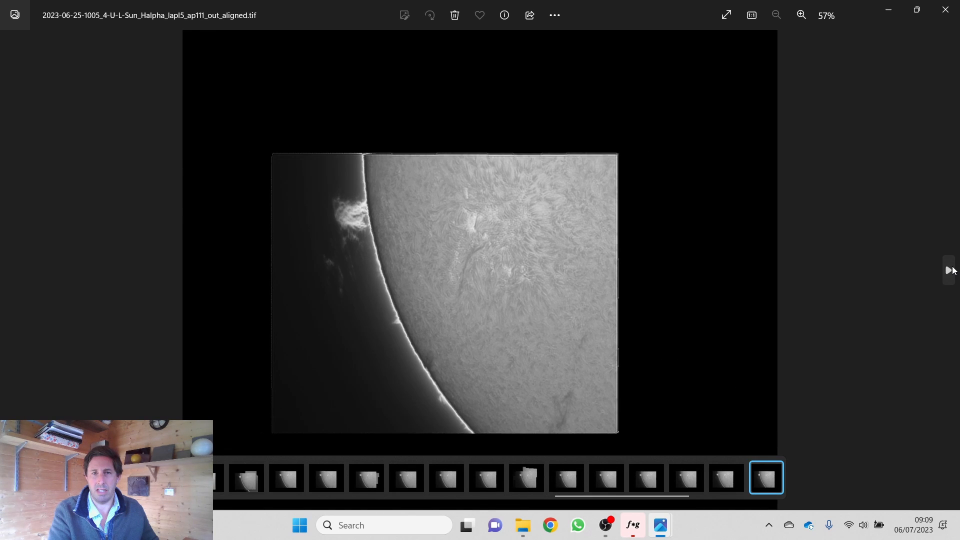
click(950, 270)
click(949, 270)
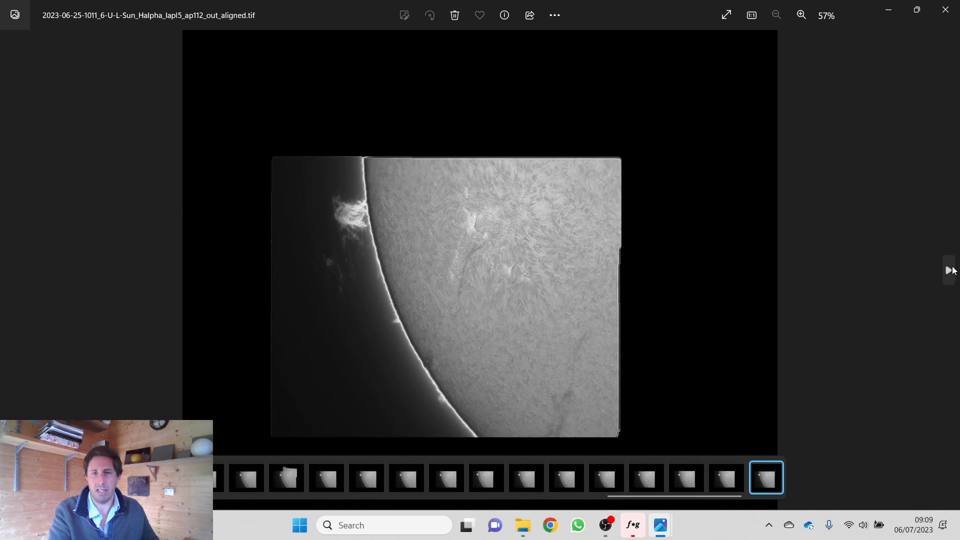
click(950, 271)
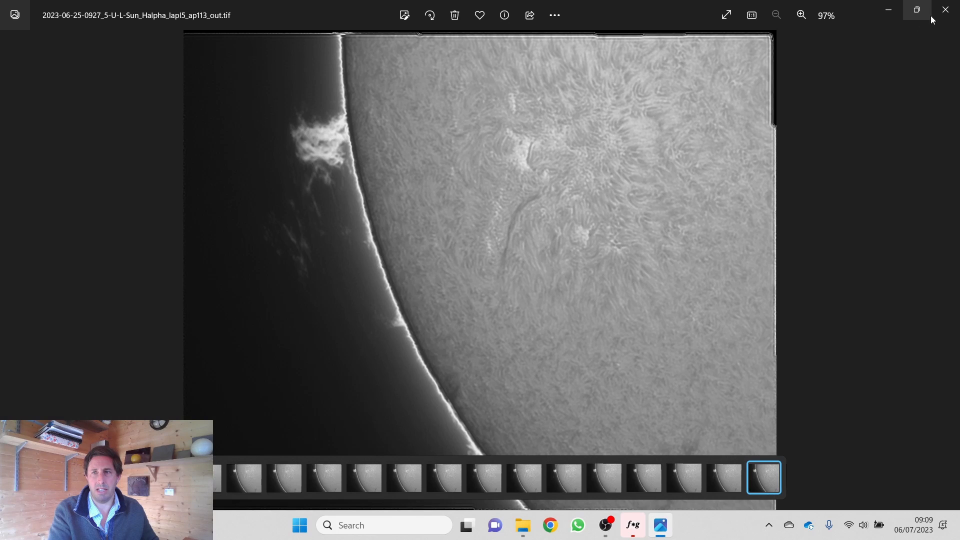
click(938, 13)
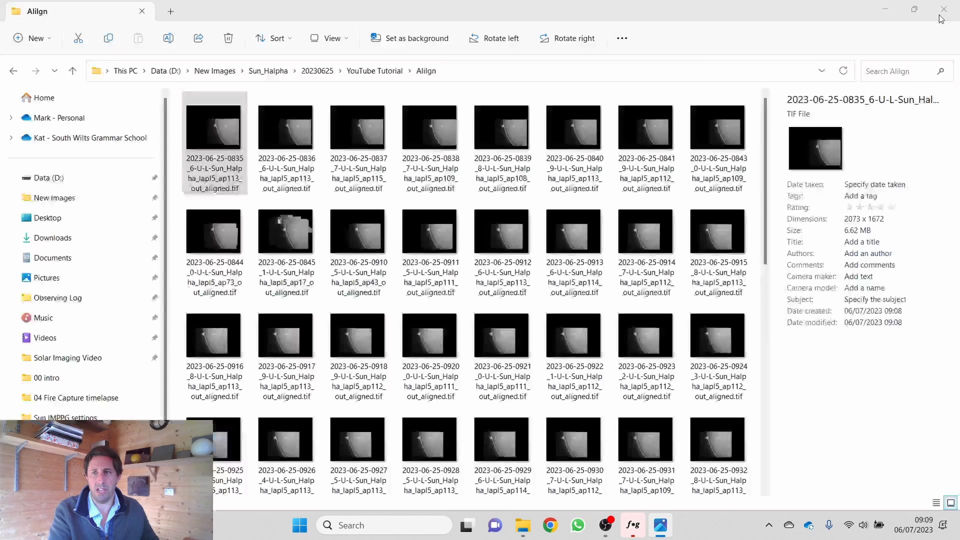
click(885, 12)
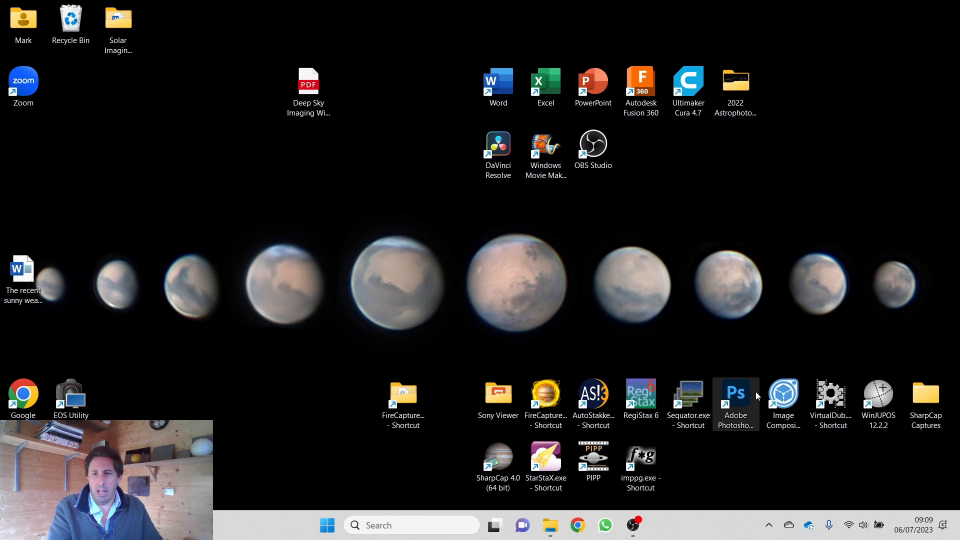
double_click(733, 407)
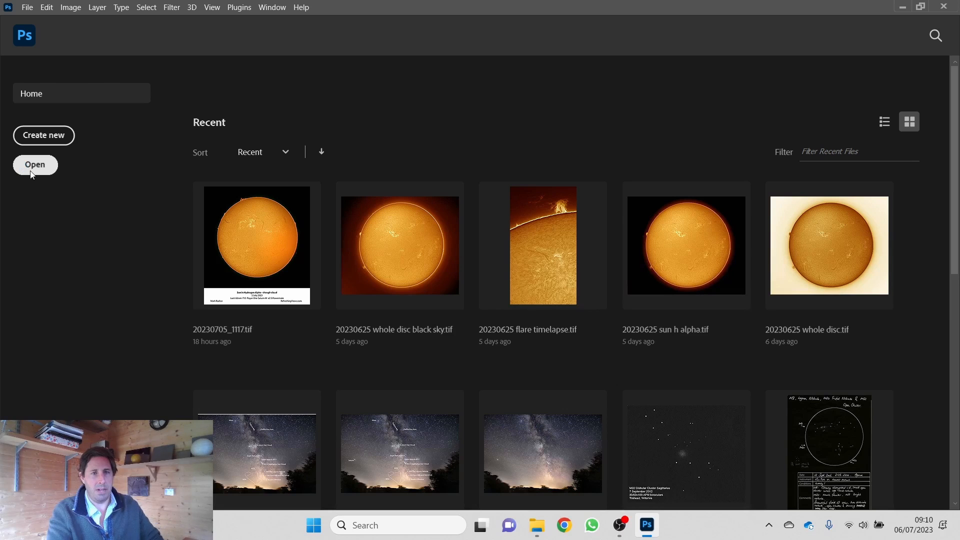
key(ctrl+o)
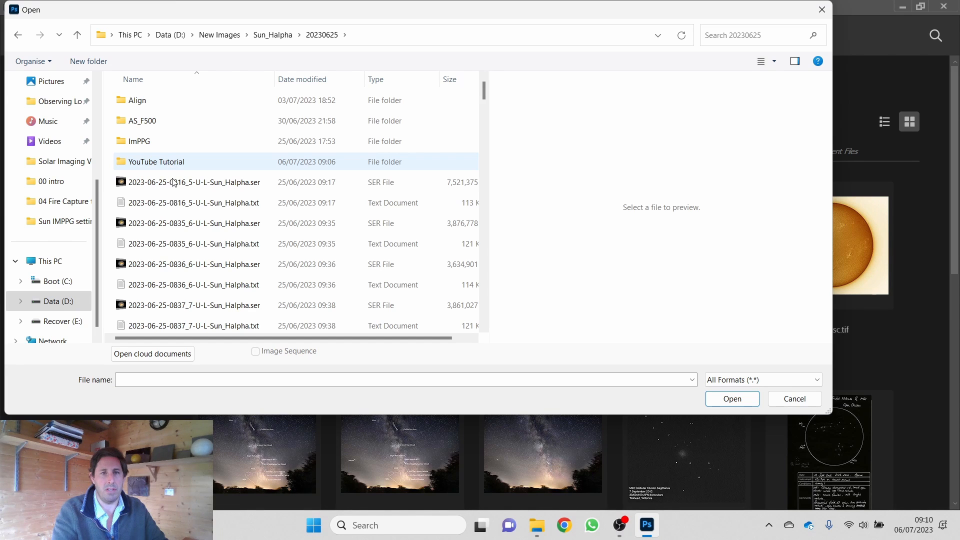
double_click(169, 165)
double_click(198, 133)
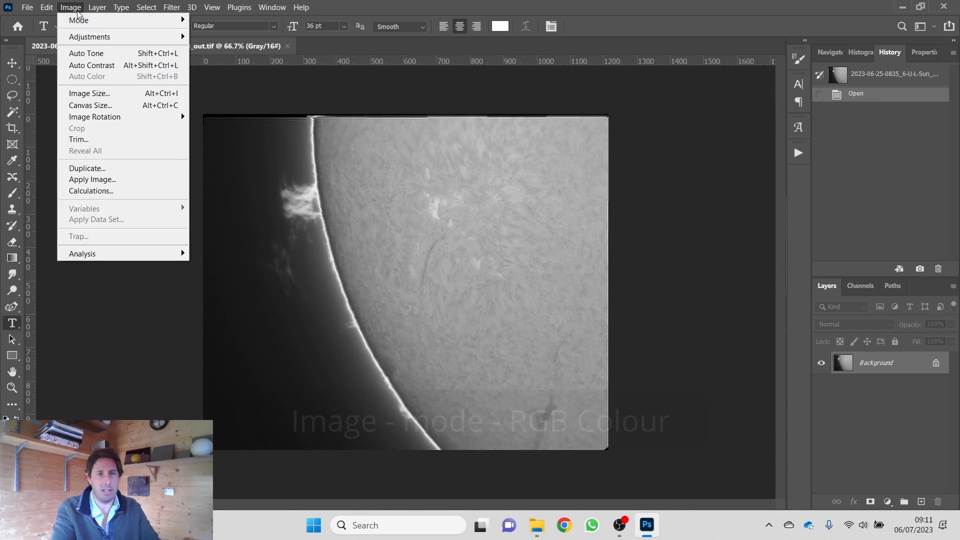
- Convert the grayscale image to RGB Color mode and display it at 100%
mouse_move(170, 20)
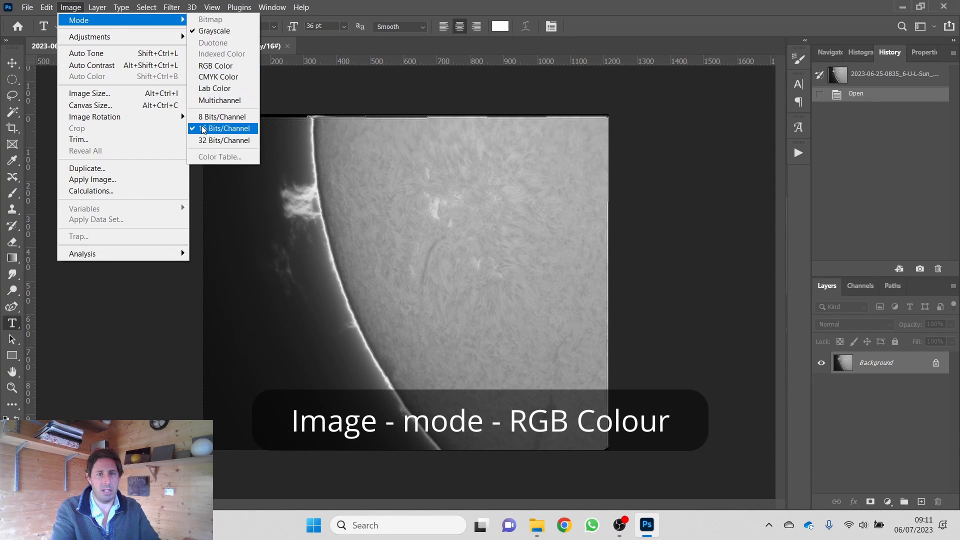
click(216, 67)
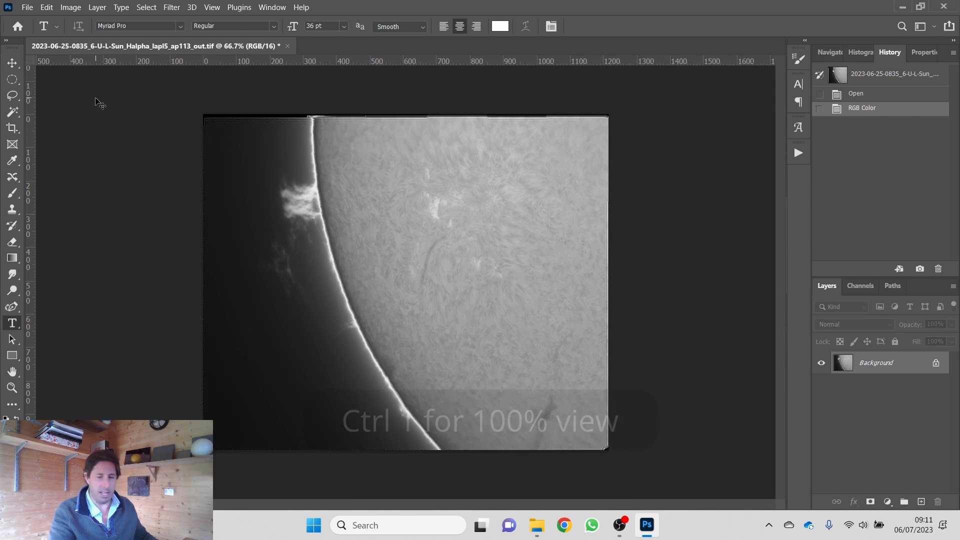
key(ctrl+1)
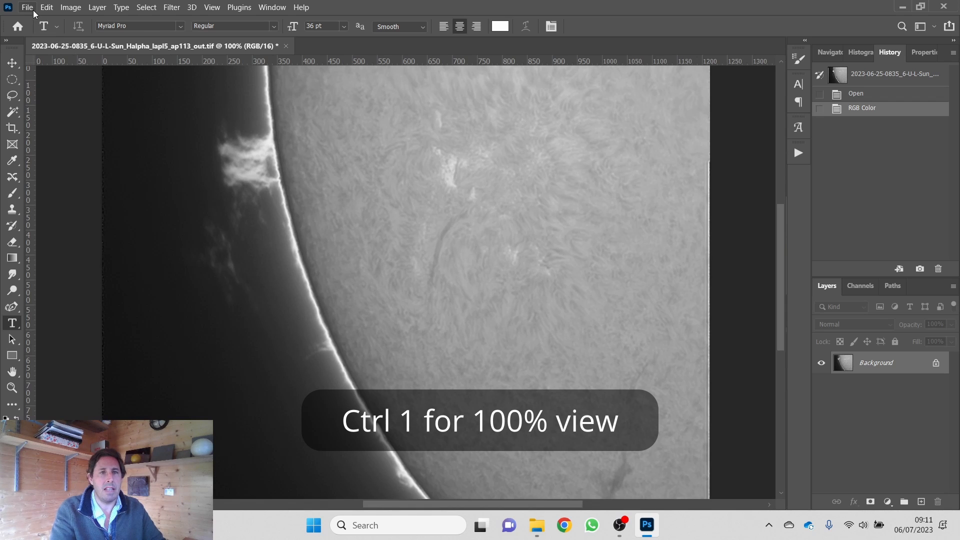
- Start a Levels adjustment on the image and set the red channel's midtone input level to 1.6
click(79, 7)
mouse_move(88, 36)
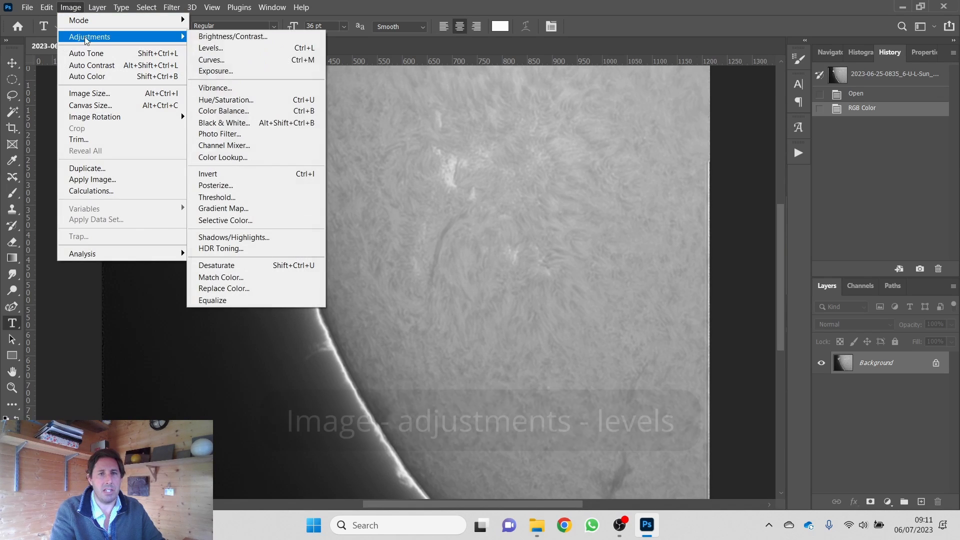
click(211, 47)
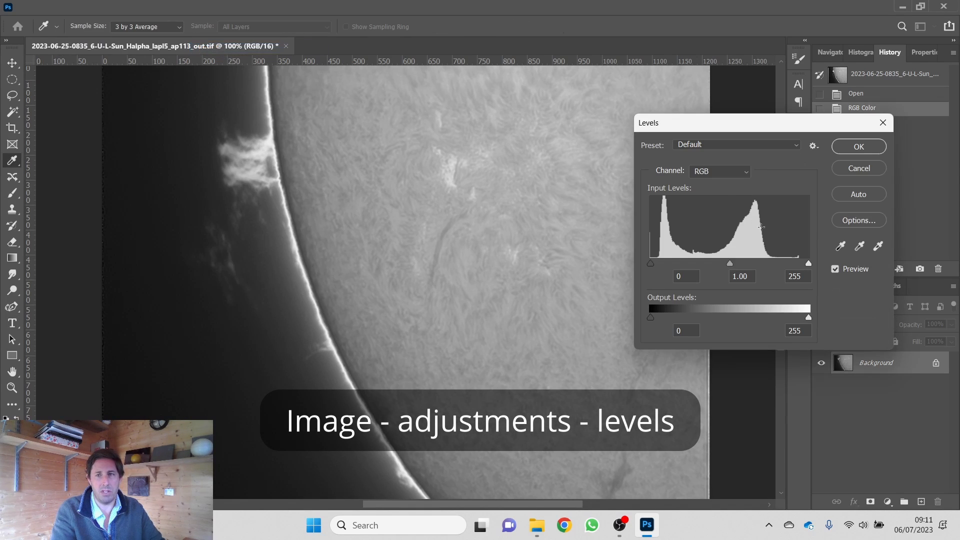
click(722, 175)
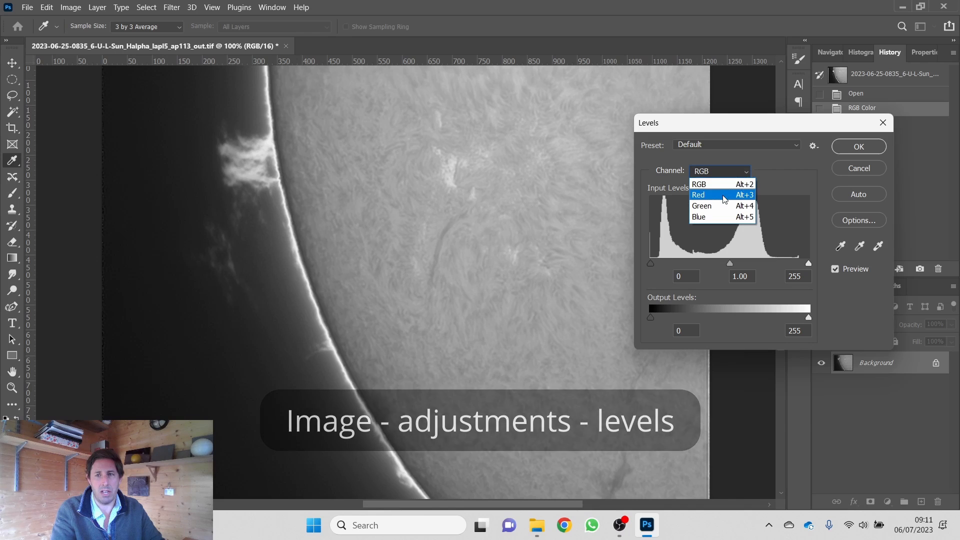
click(707, 193)
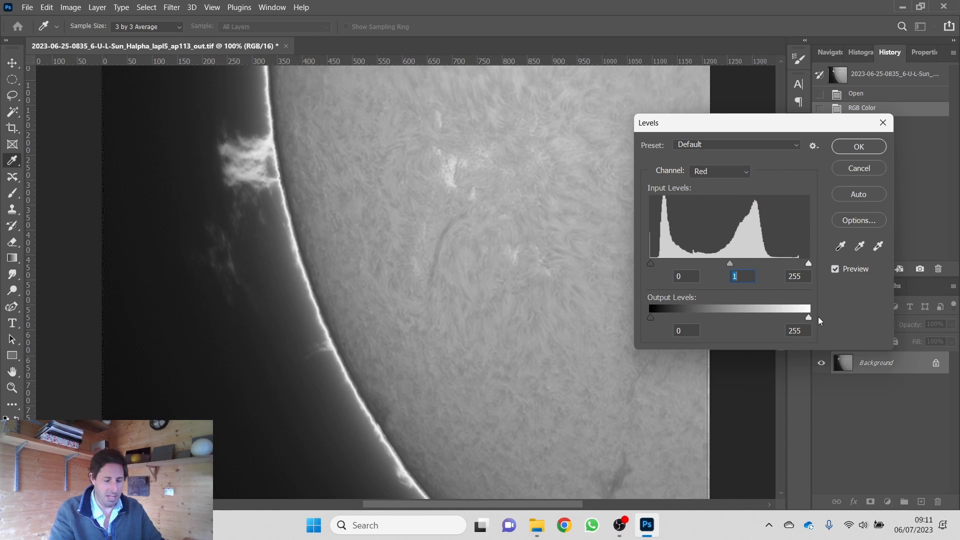
text(1.6)
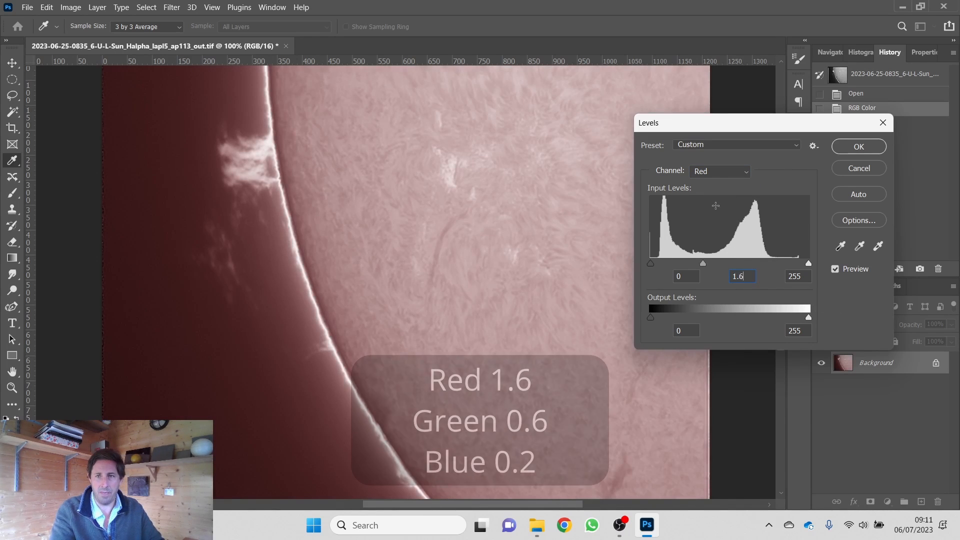
- Set the green channel's midtone input level to 0.6 and the blue channel's to 0.2, and apply the Levels adjustment
click(718, 172)
click(715, 209)
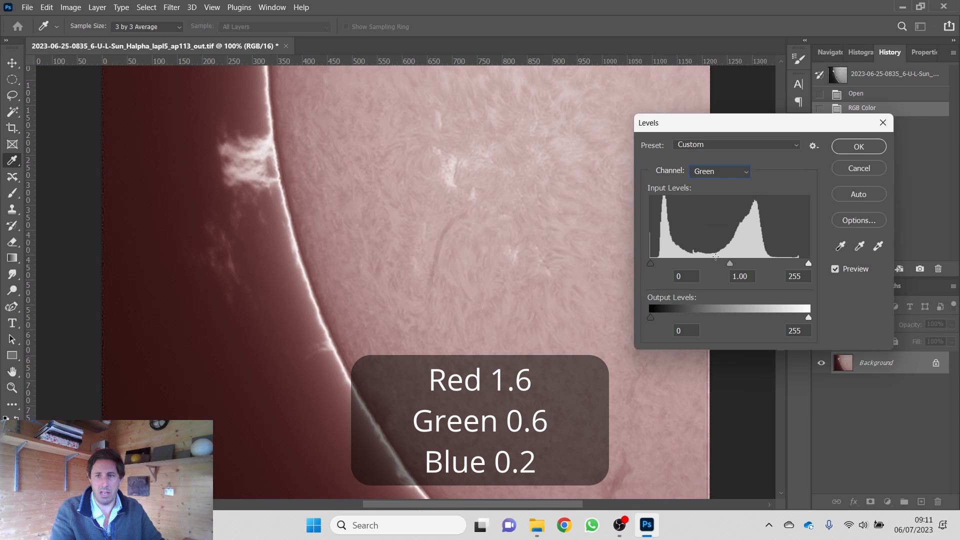
text(.)
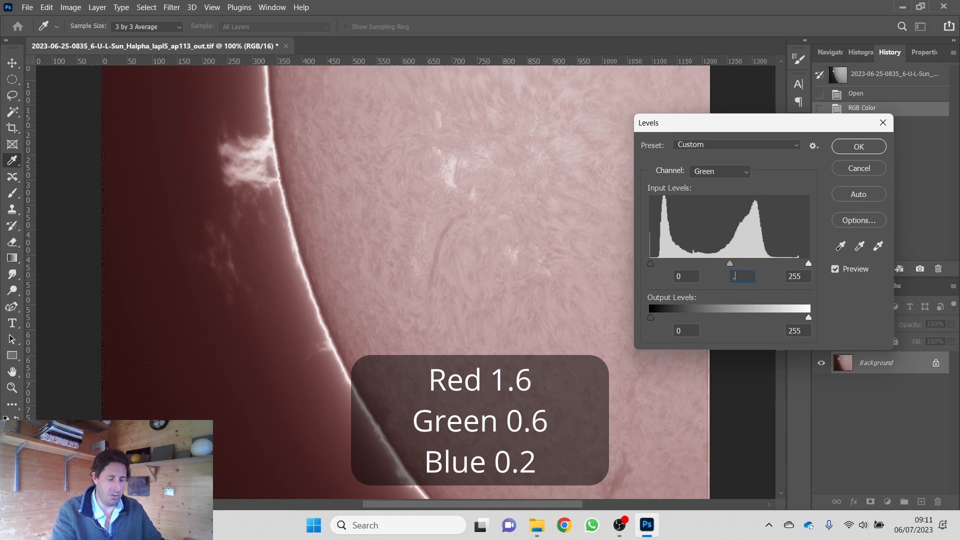
text(6)
click(706, 174)
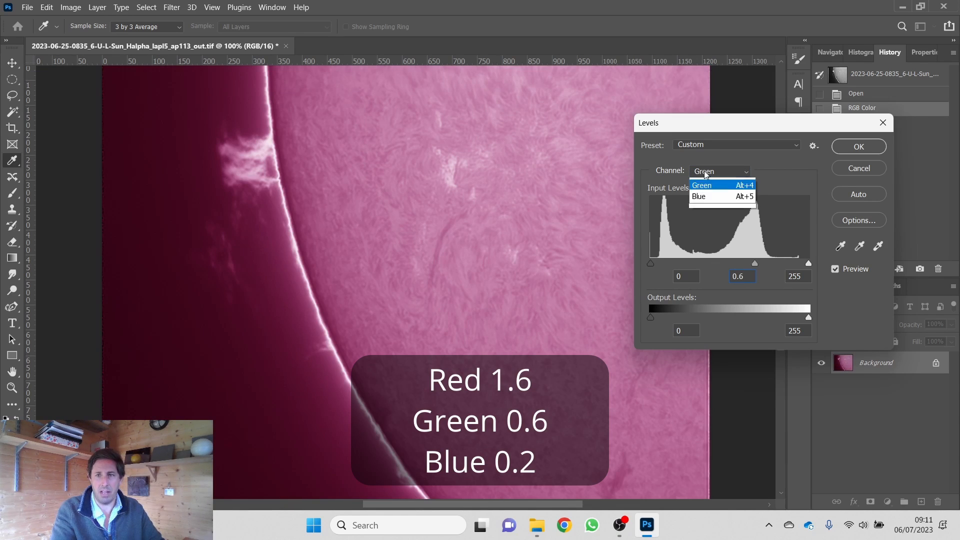
click(713, 214)
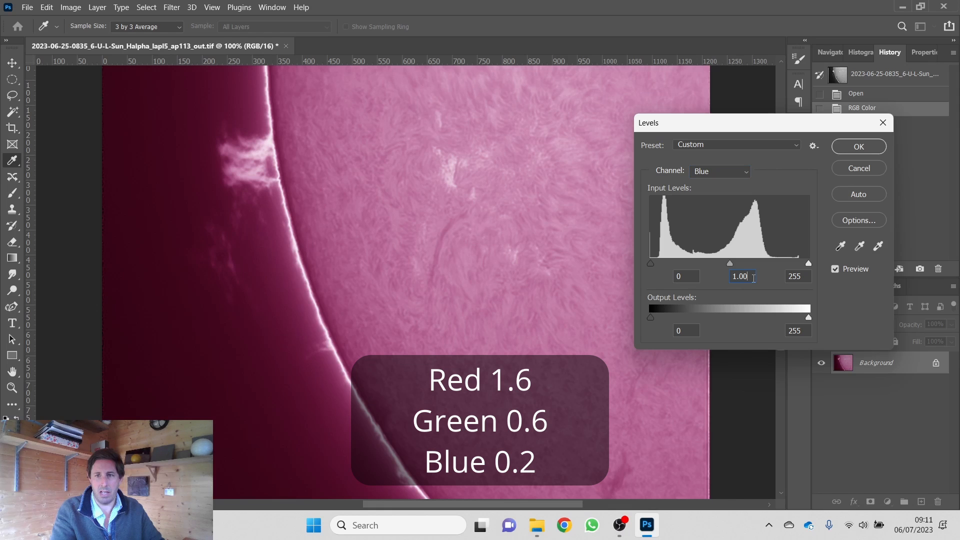
text(.2)
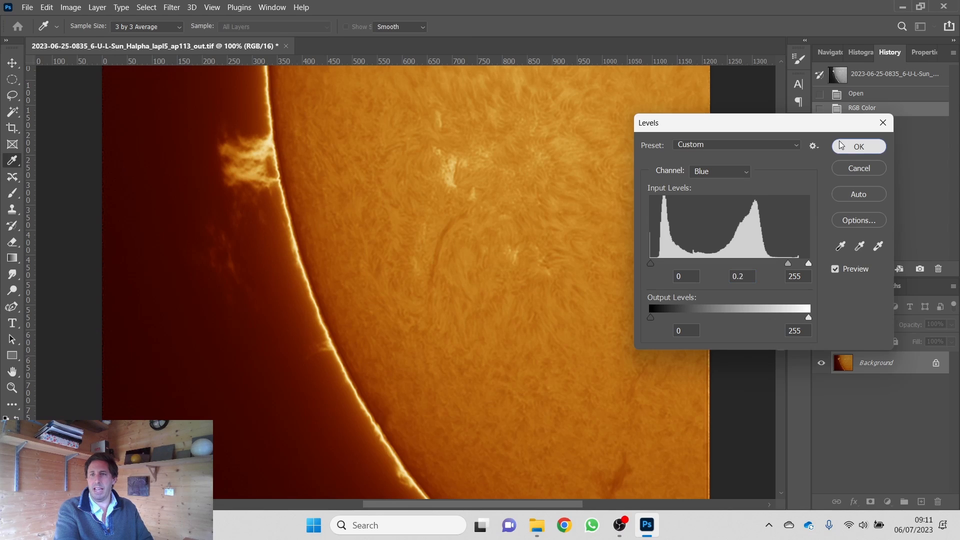
click(857, 145)
- Revert the image to its opened grayscale state and colourise it with the recorded Solar BW Colour action
click(798, 153)
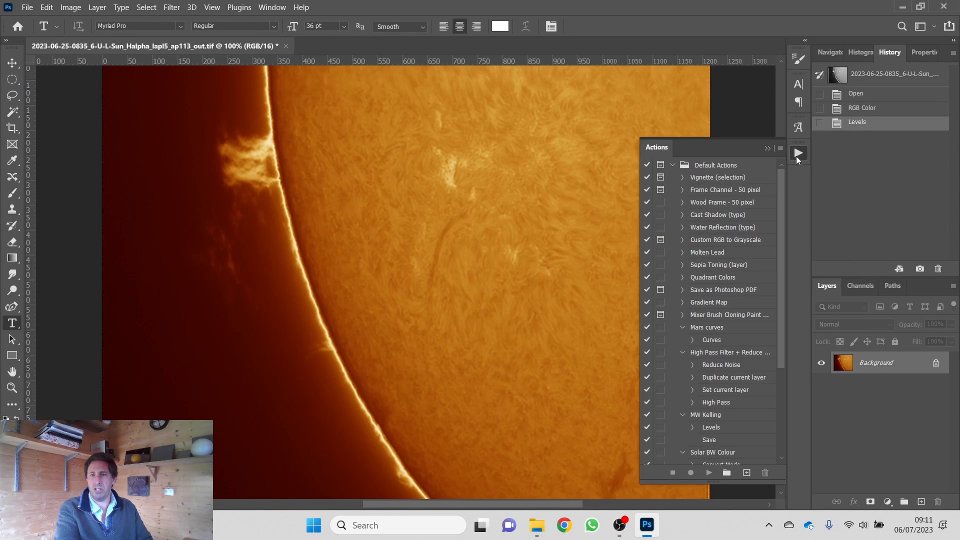
click(715, 452)
click(709, 473)
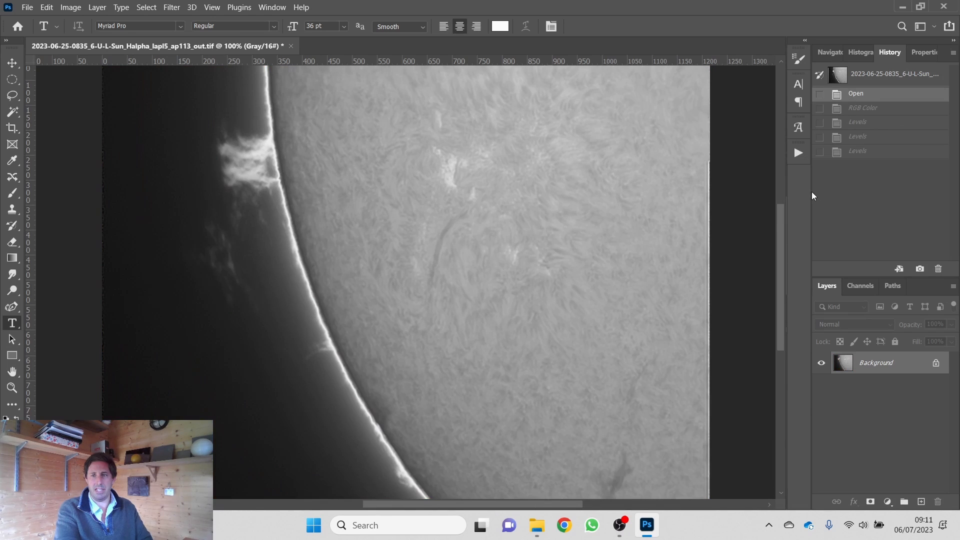
click(798, 153)
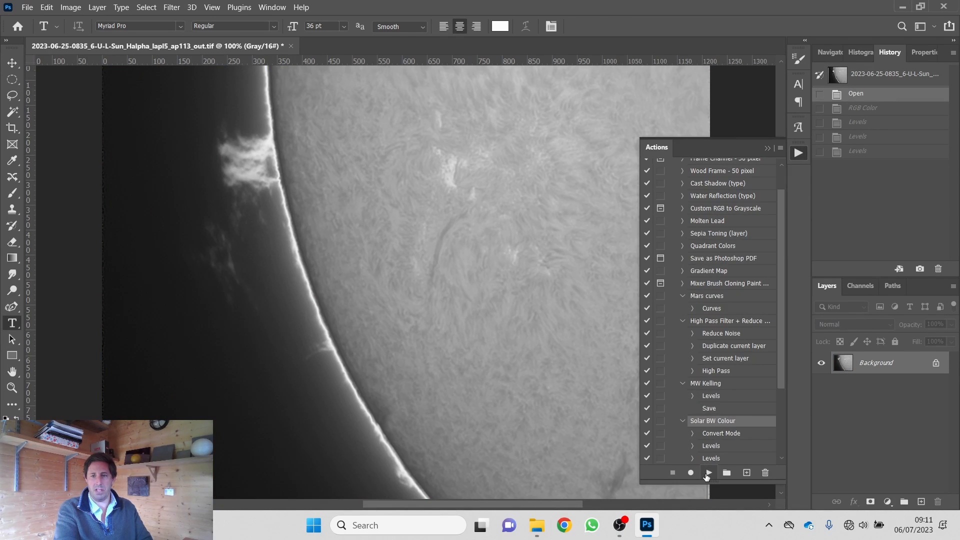
click(706, 474)
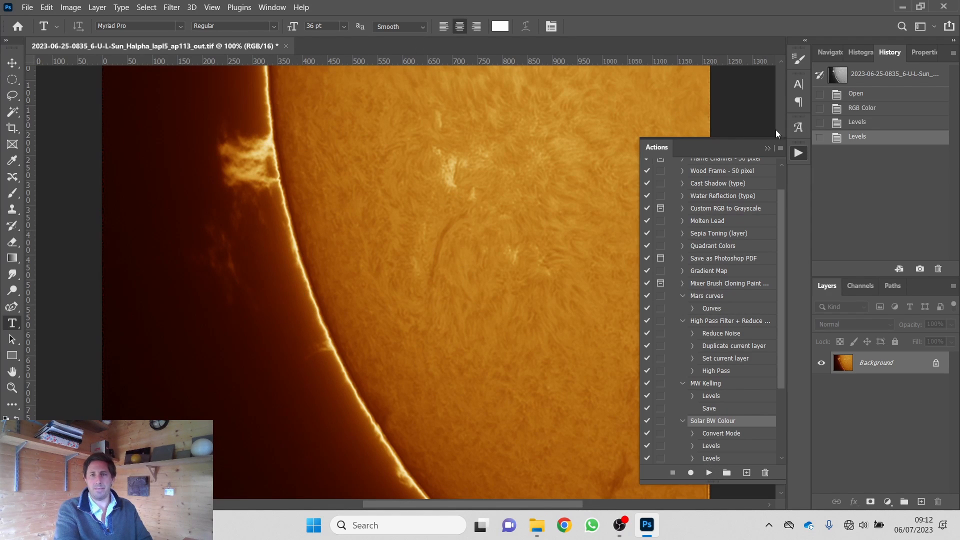
- Set up a Batch of the Solar BW Colour action with the YouTube Tutorial folder as its source
click(31, 8)
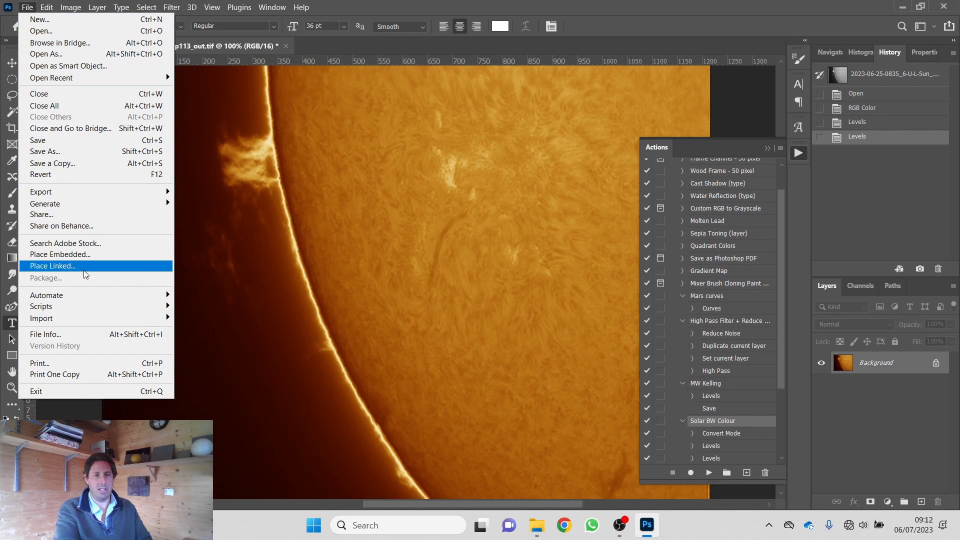
mouse_move(82, 294)
click(222, 296)
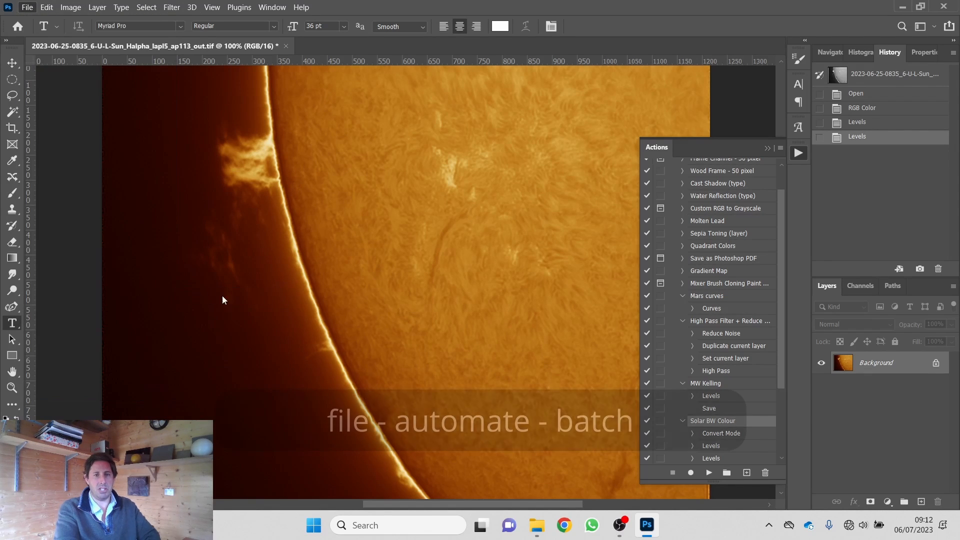
drag(27, 202, 452, 114)
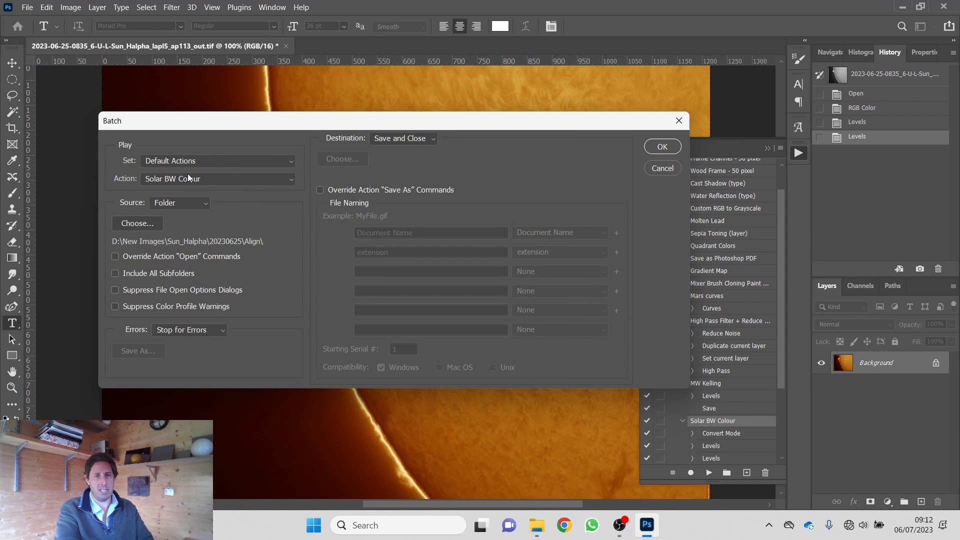
click(169, 201)
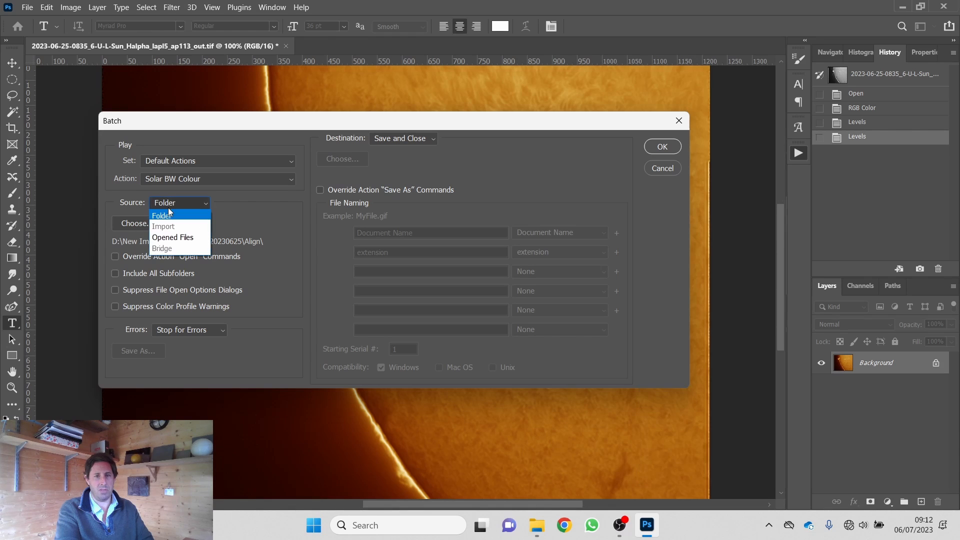
click(168, 208)
click(139, 226)
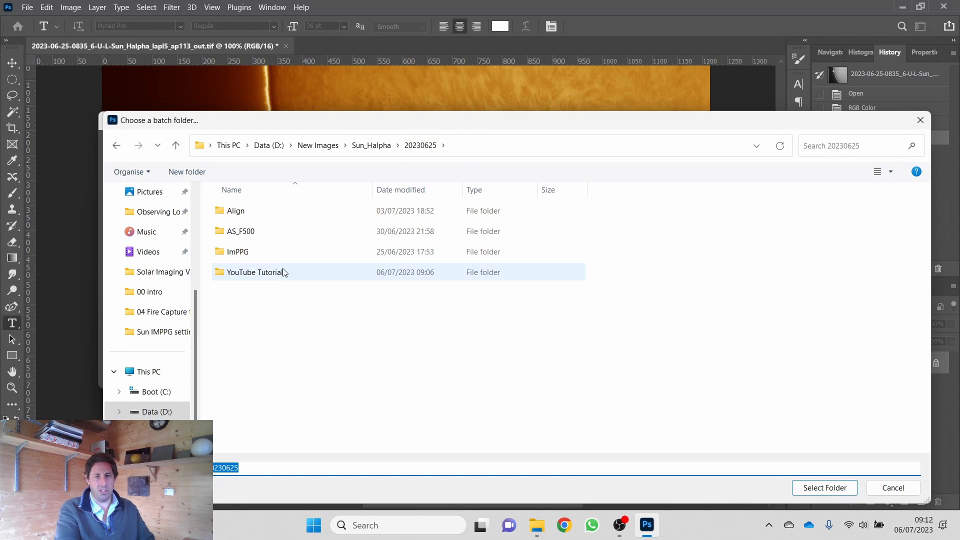
double_click(282, 272)
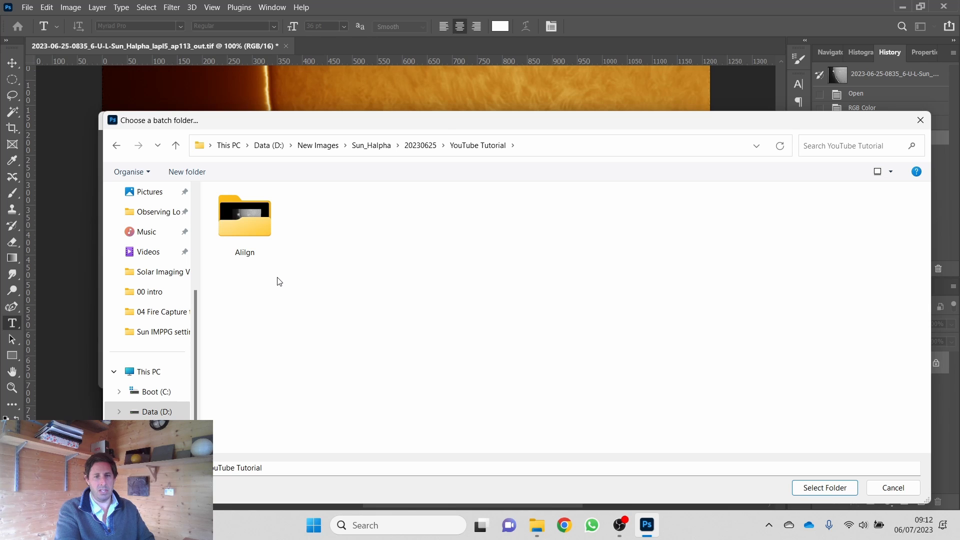
click(835, 489)
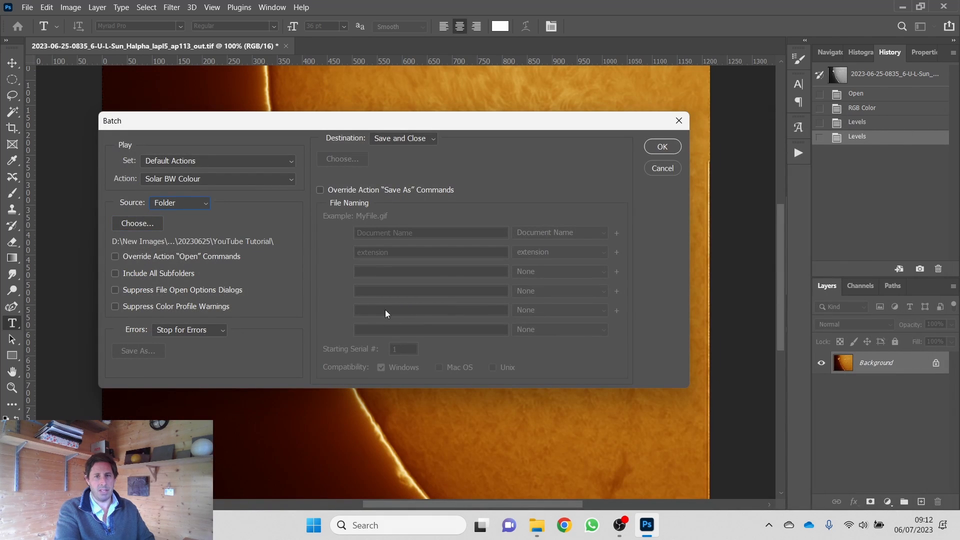
- Run the batch, and open the YouTube Tutorial folder in File Explorer to check the processed files
click(661, 146)
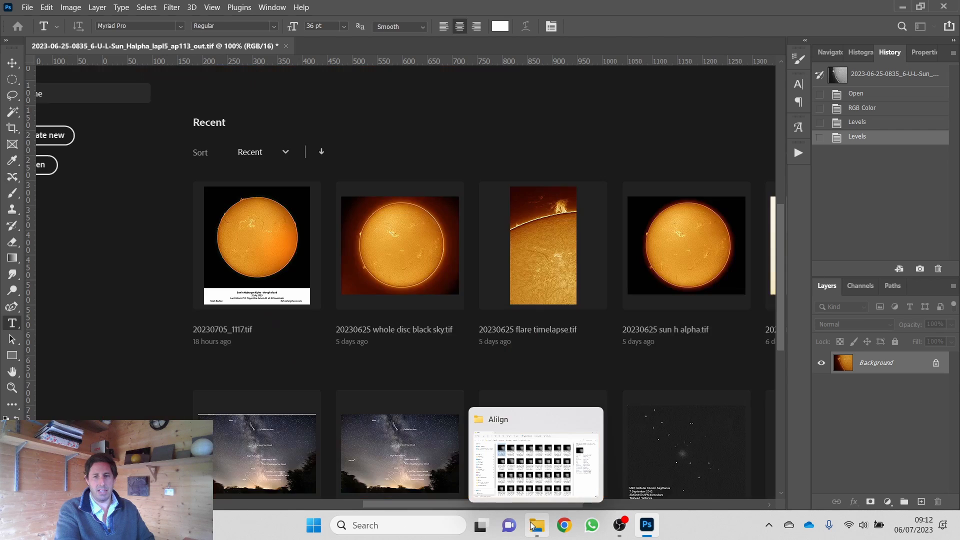
click(537, 525)
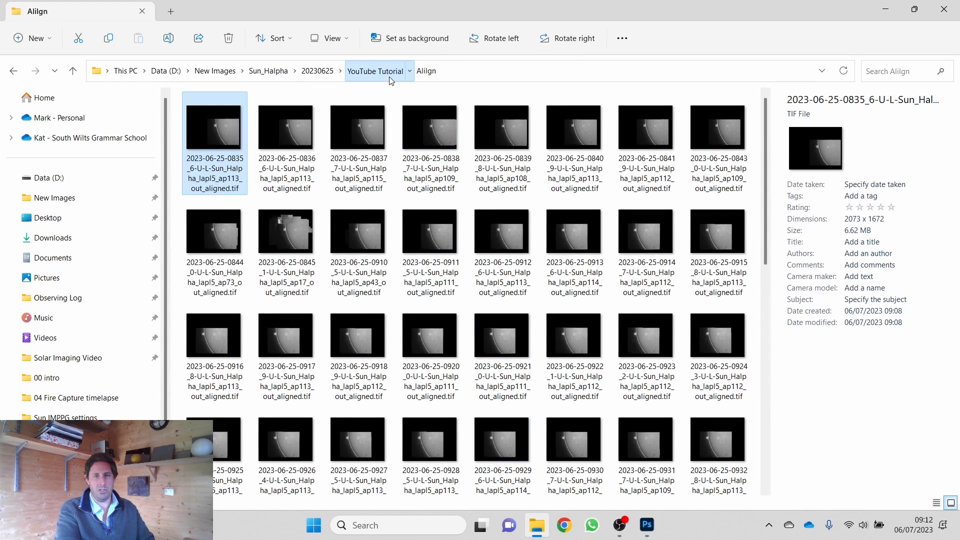
click(374, 71)
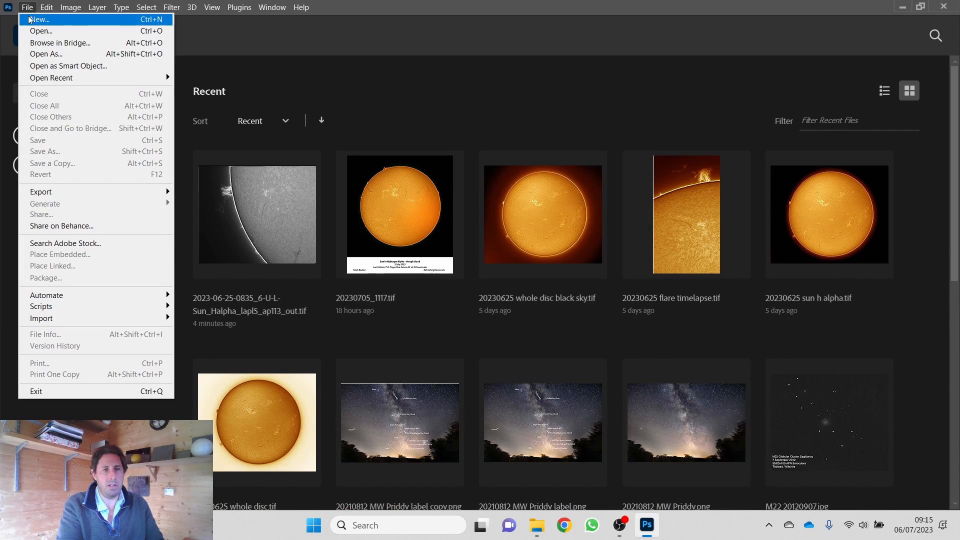
- In Photoshop, load the colourised TIF files from the YouTube Tutorial folder into a stack, automatically aligning the source images
mouse_move(124, 304)
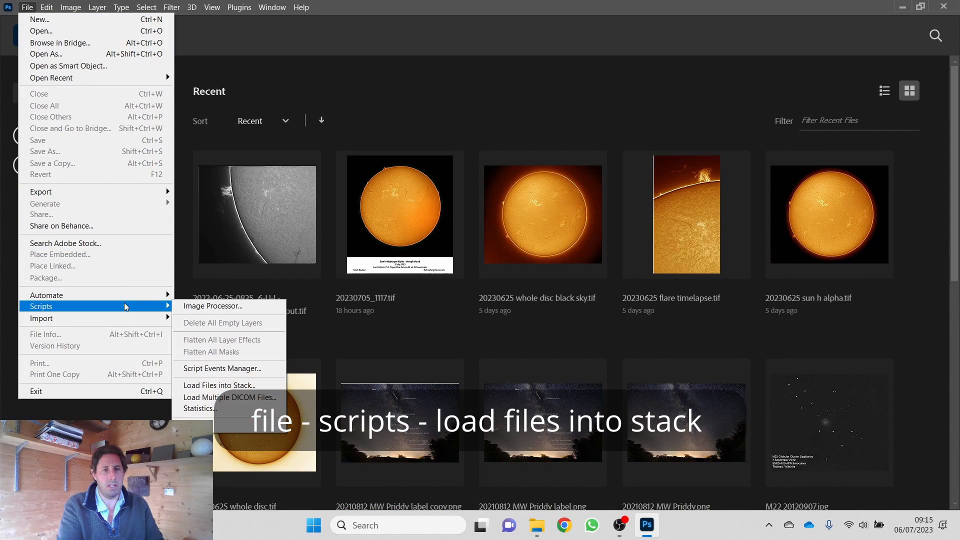
click(236, 385)
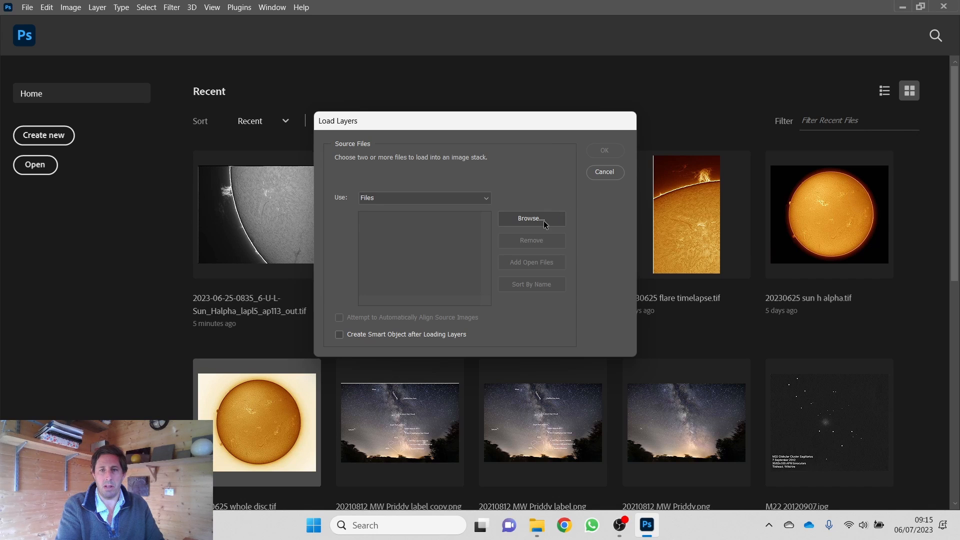
click(543, 224)
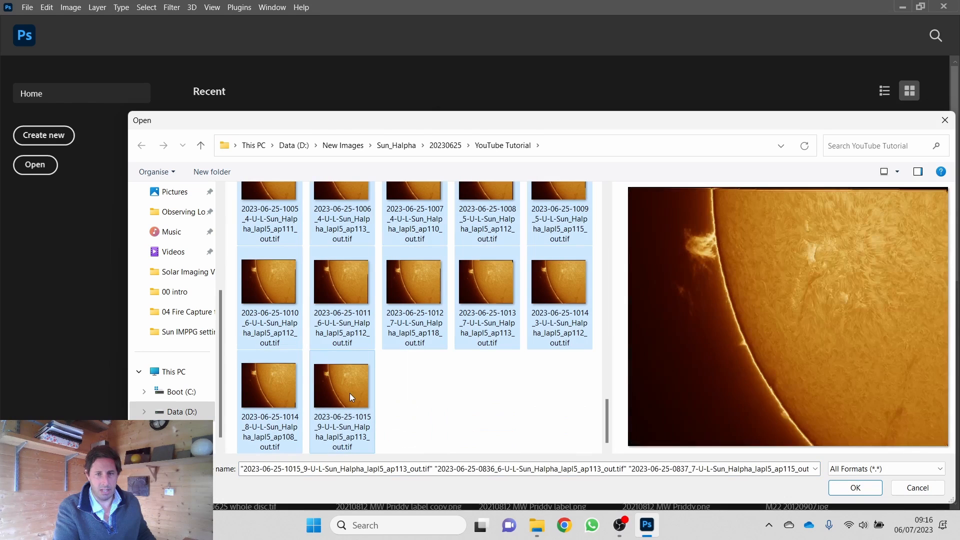
click(874, 485)
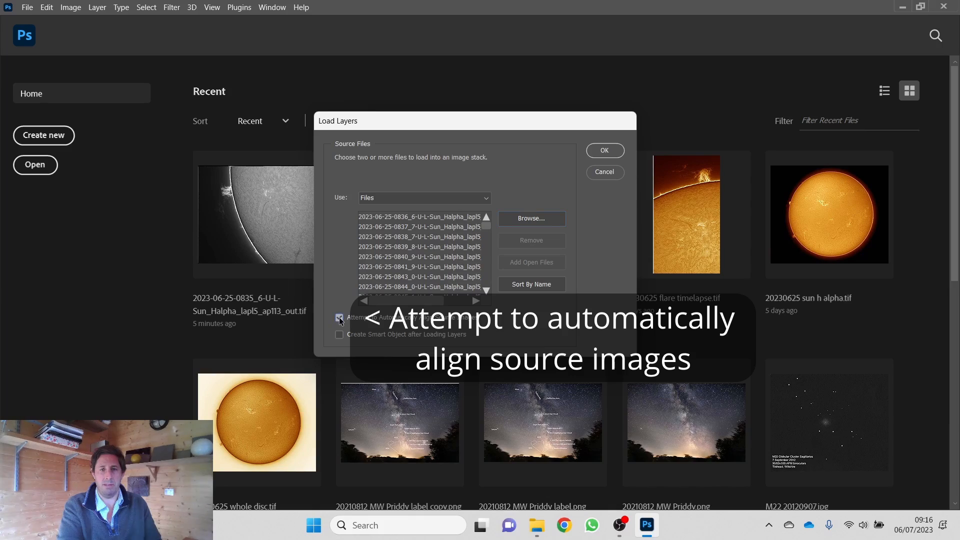
click(589, 156)
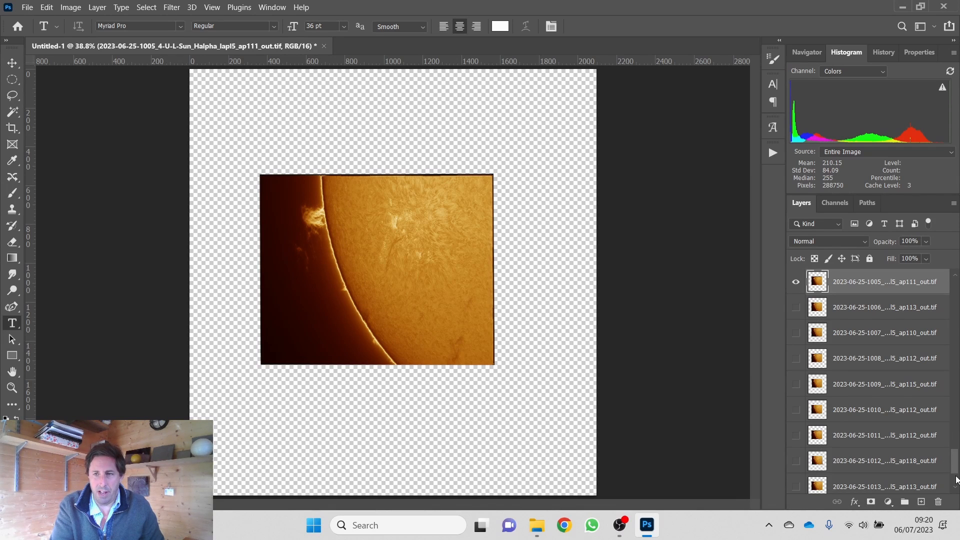
- Show the Timeline and create a frame animation from the stacked document
drag(954, 470, 958, 301)
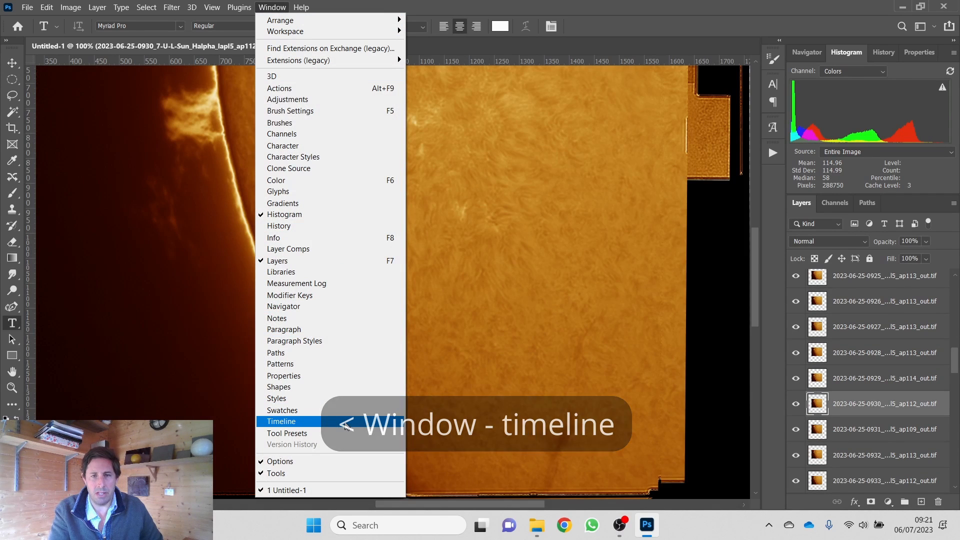
click(344, 422)
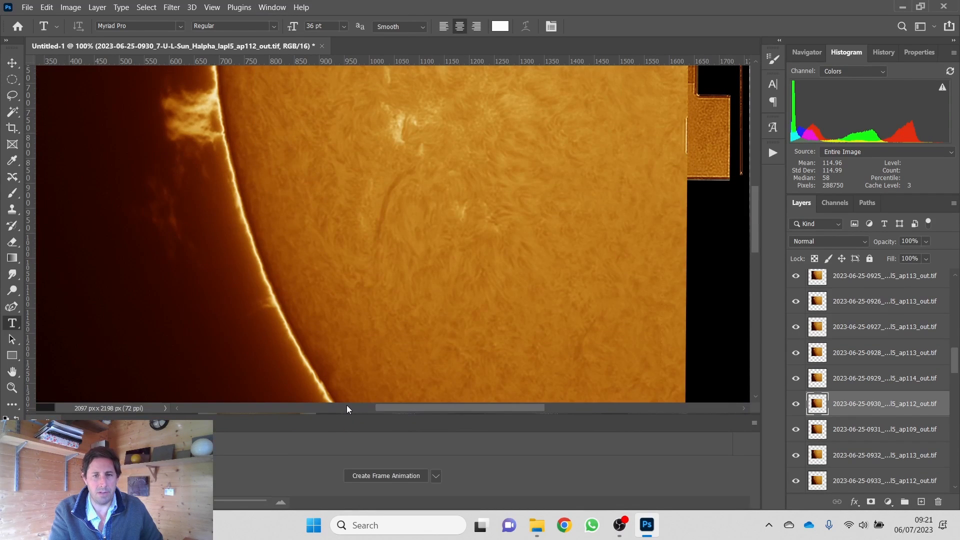
click(440, 476)
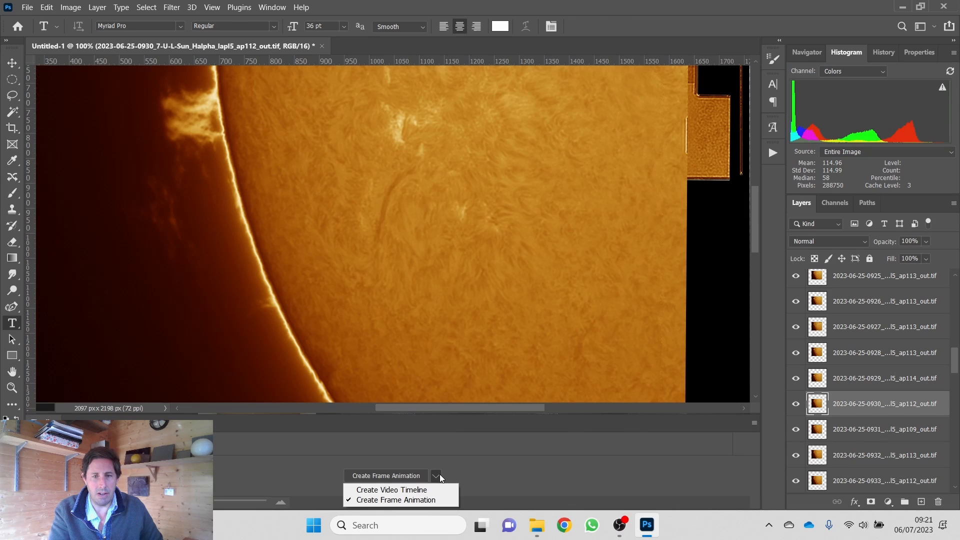
click(428, 499)
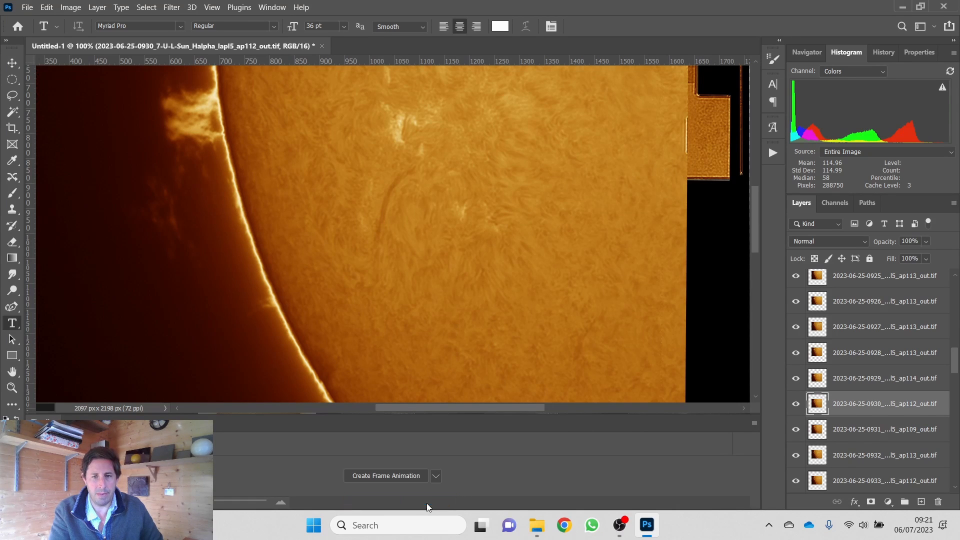
click(392, 476)
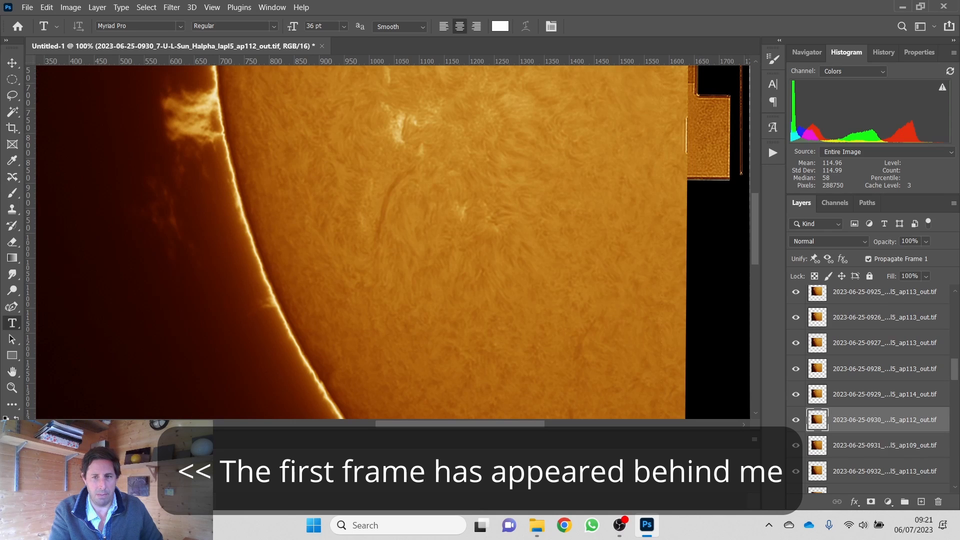
- Make animation frames from the layers and look through the resulting frame sequence
click(753, 440)
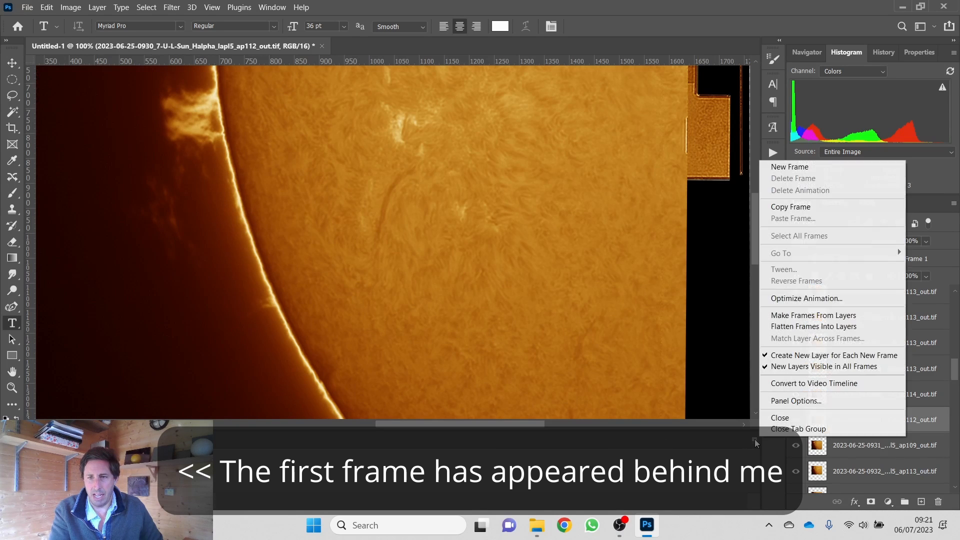
click(804, 316)
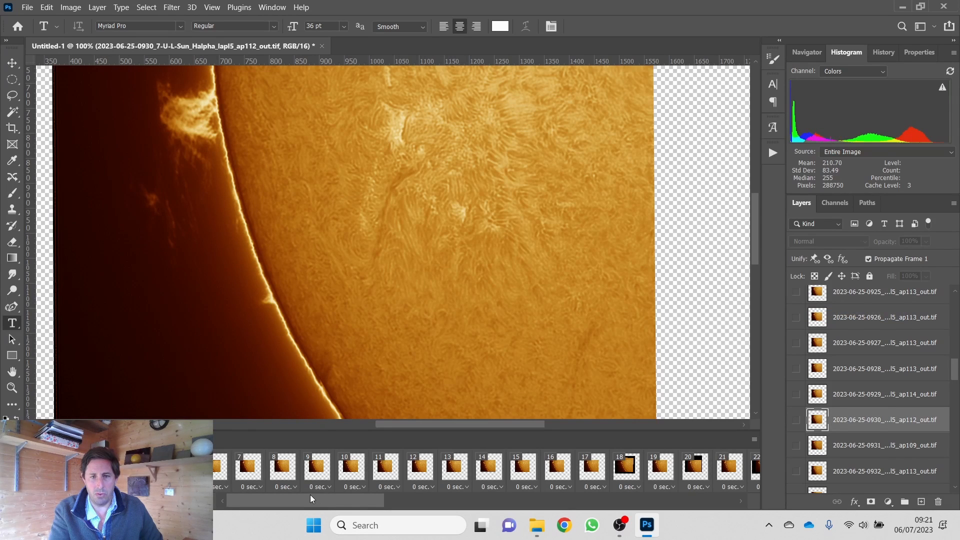
click(388, 500)
drag(319, 508, 694, 505)
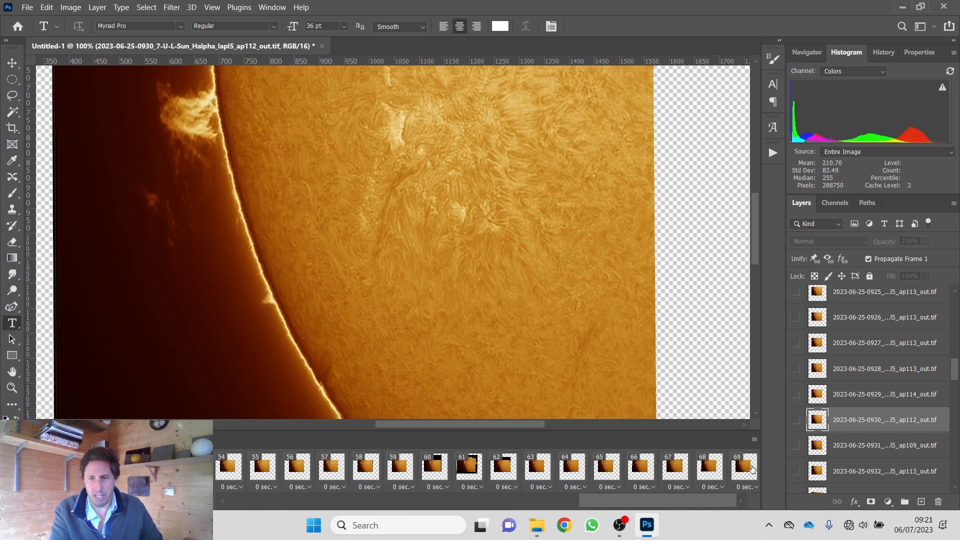
- Rotate the whole image 90° clockwise so the solar limb curves across the upper part of the picture
click(76, 11)
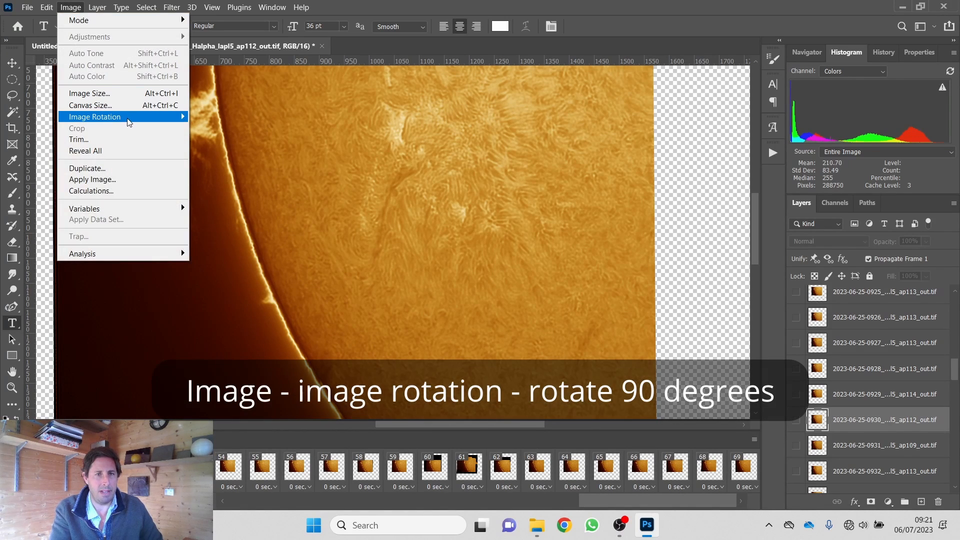
mouse_move(136, 122)
click(227, 128)
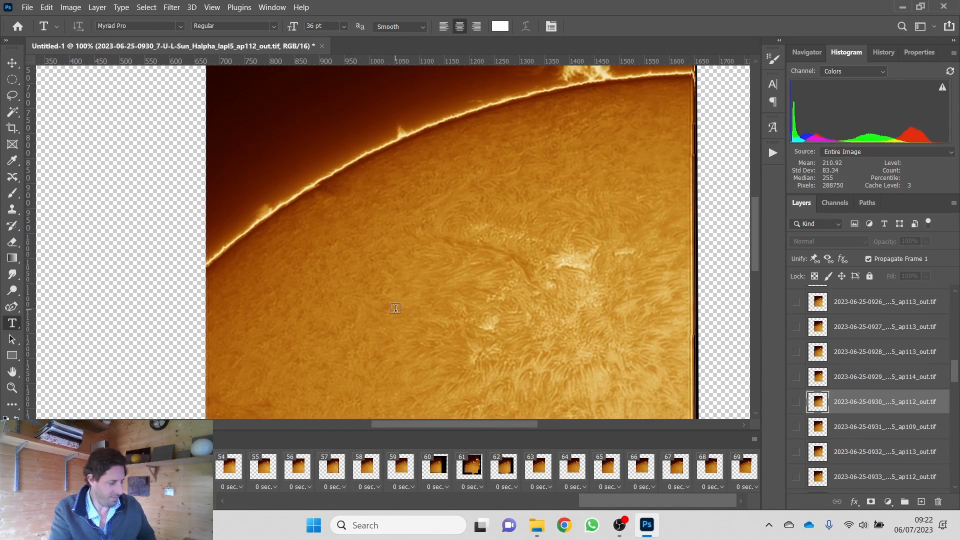
key(ctrl+minus)
key(ctrl+minus)
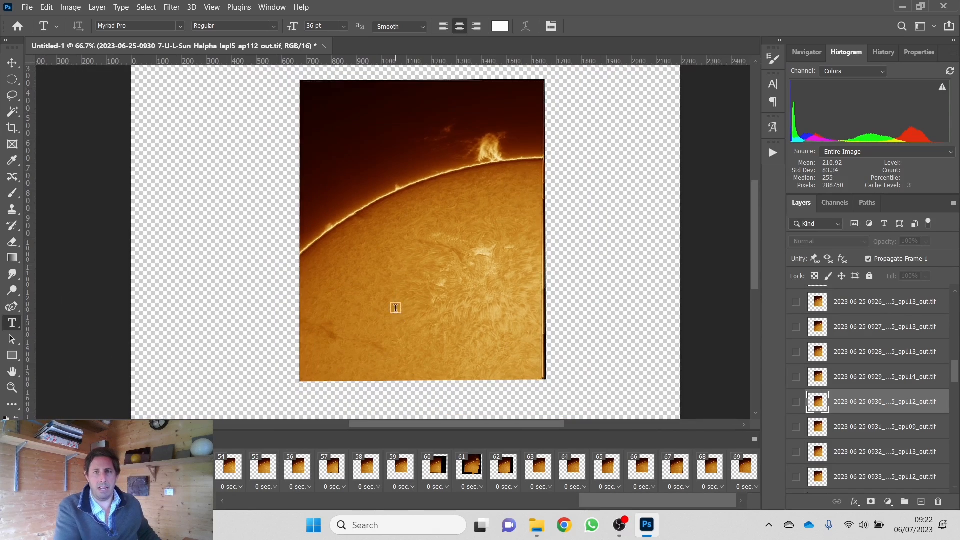
- Crop the canvas to the area fully covered by the solar frames, about 881 x 1081 px, excluding the transparent and black edges
click(12, 128)
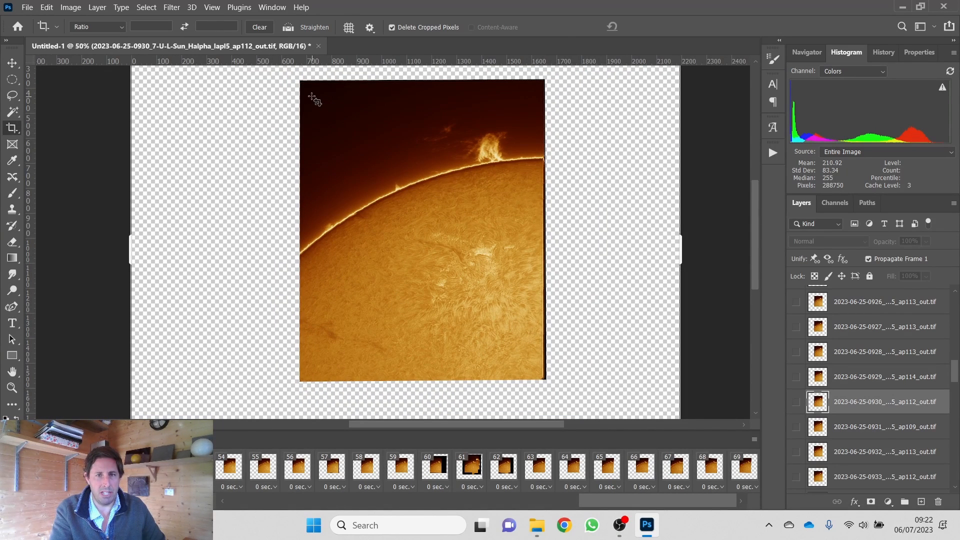
drag(380, 163, 536, 367)
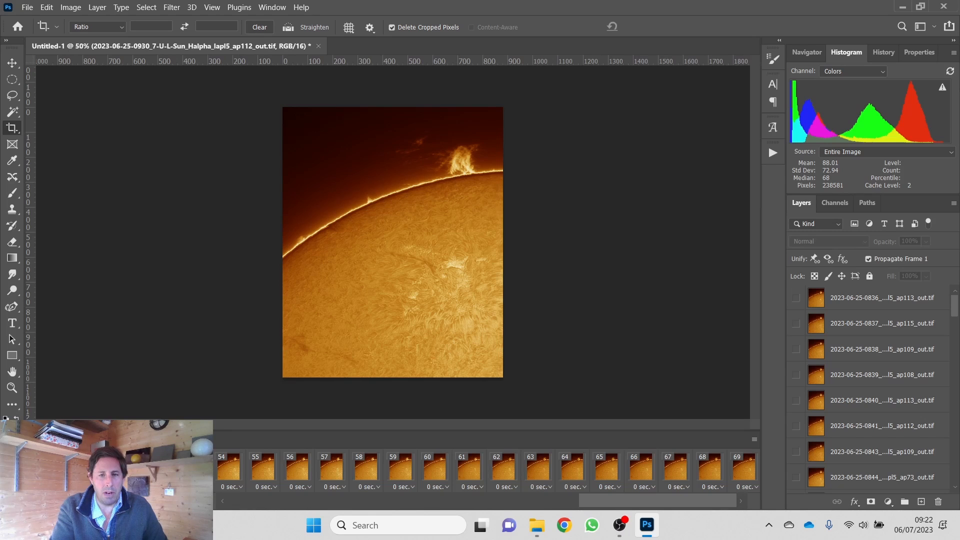
- Select all animation frames from first to last and set their delay to 0.1 seconds
drag(682, 500, 712, 510)
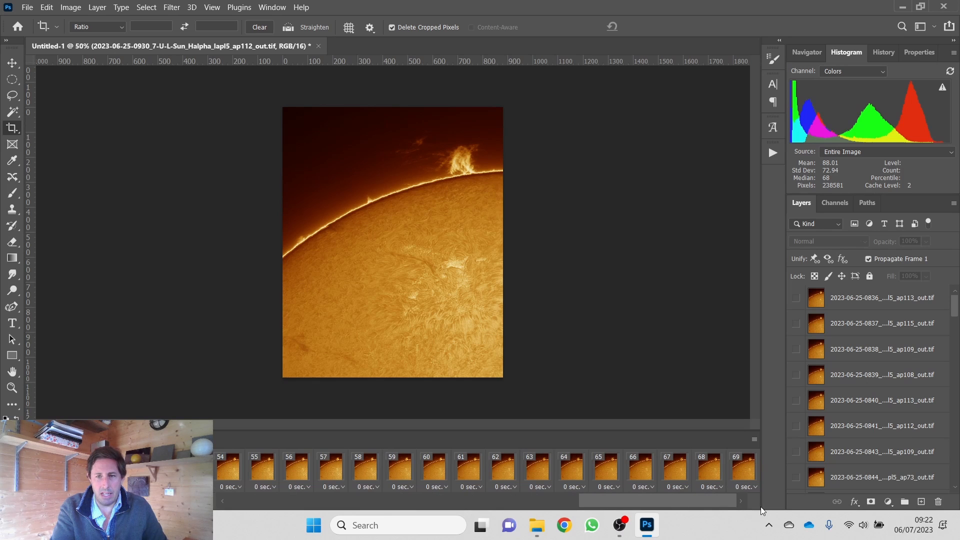
shift+click(756, 469)
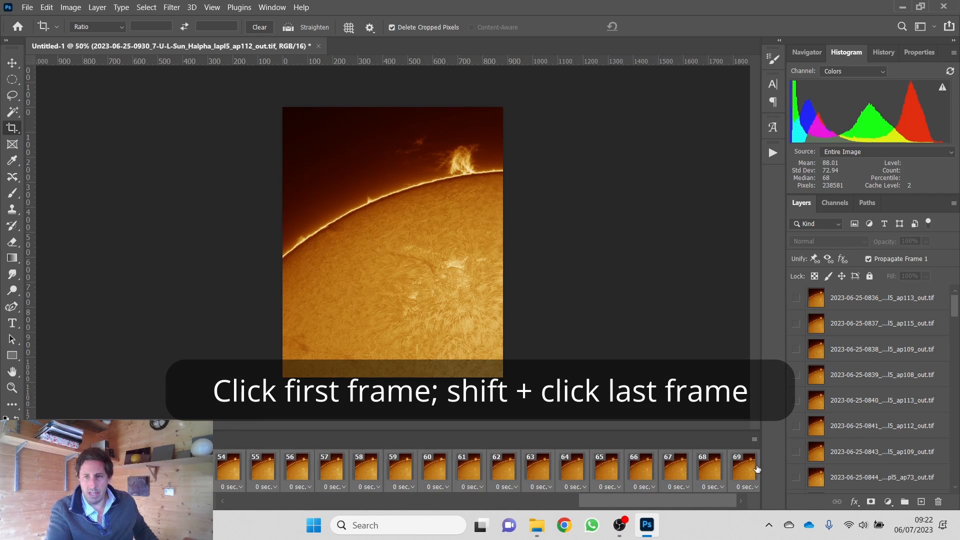
click(321, 489)
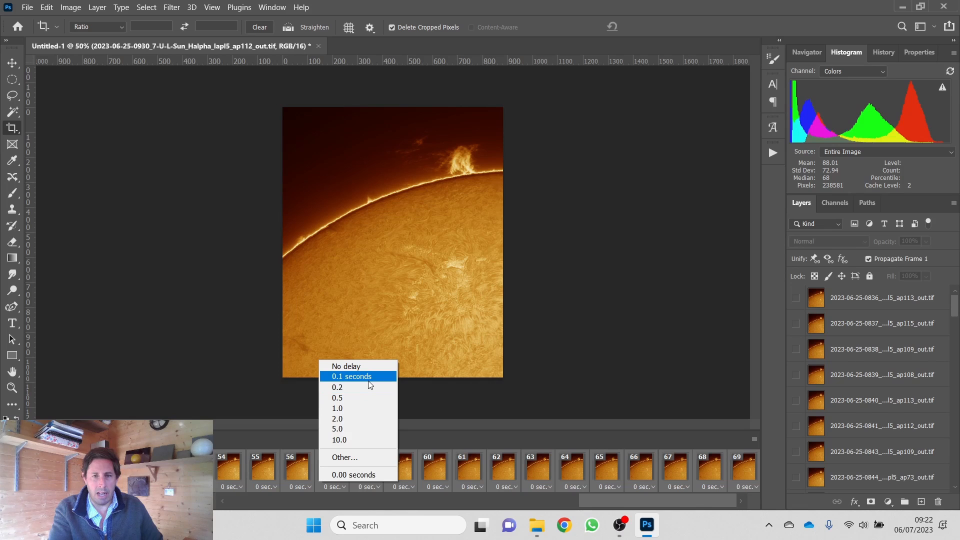
click(367, 376)
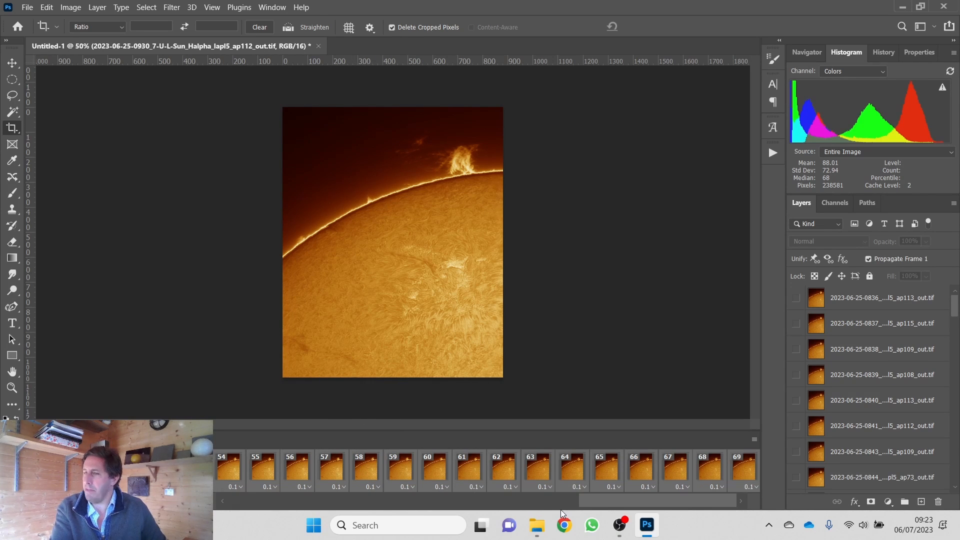
- Play the frame animation with the image fitted to the window, and examine the prominence at closer zoom
drag(594, 503, 242, 504)
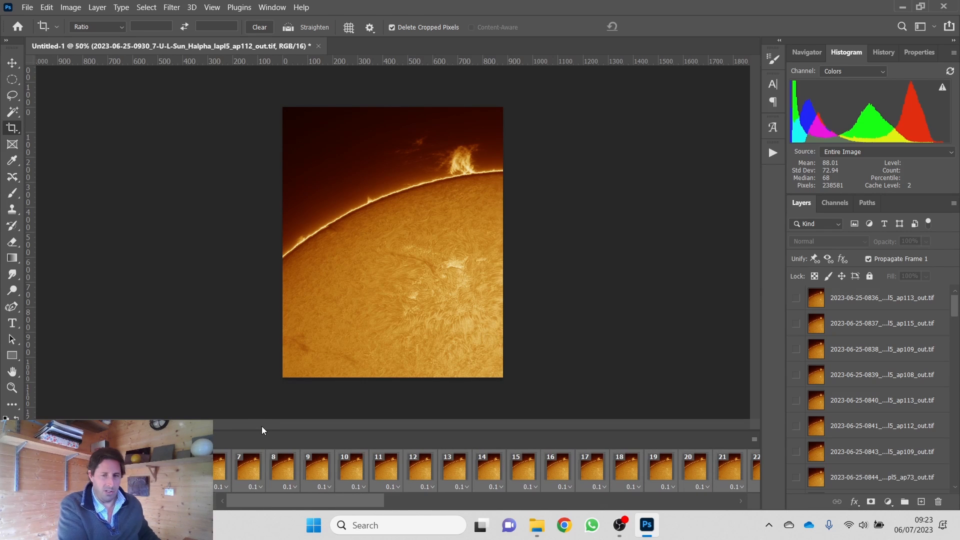
key(ctrl+0)
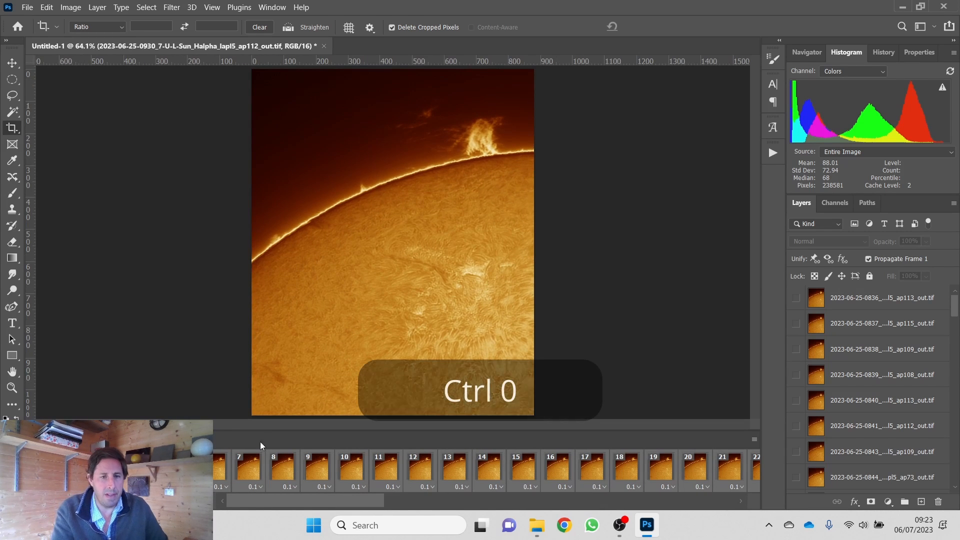
key(space)
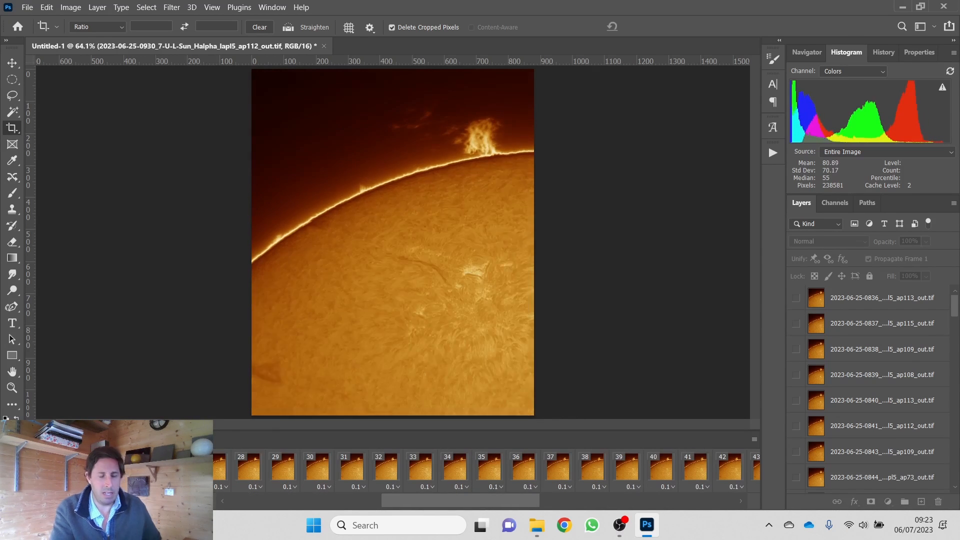
key(ctrl+1)
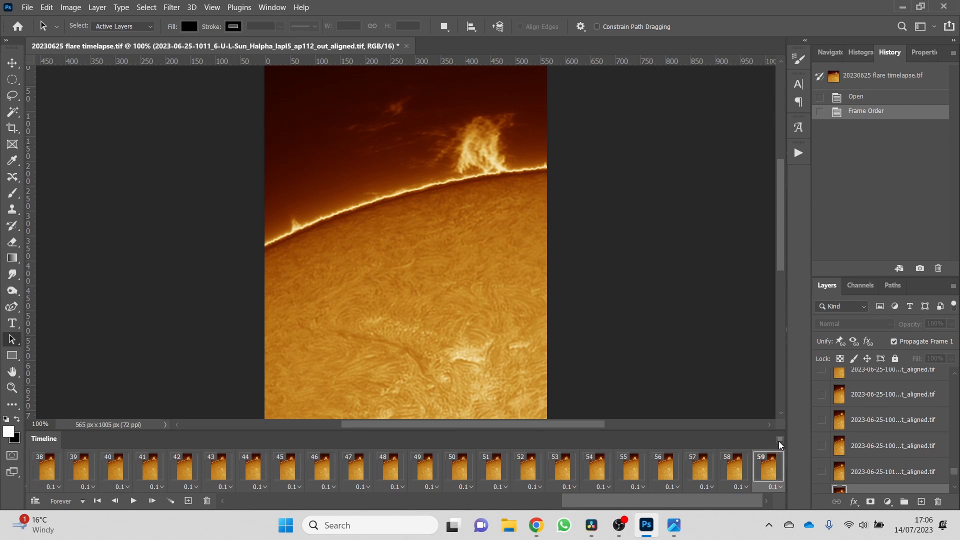
- Open the frame animation options in the 20230625 flare timelapse document to find the Reverse Frames command
click(780, 442)
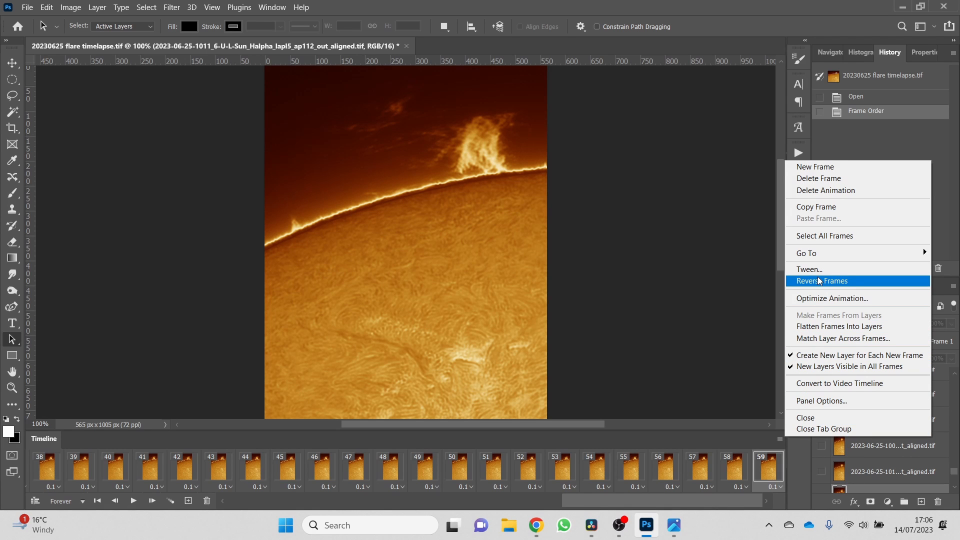
- Start a Render Video export of the animation and name the file 20230625 prom timelapse 10fps
click(25, 8)
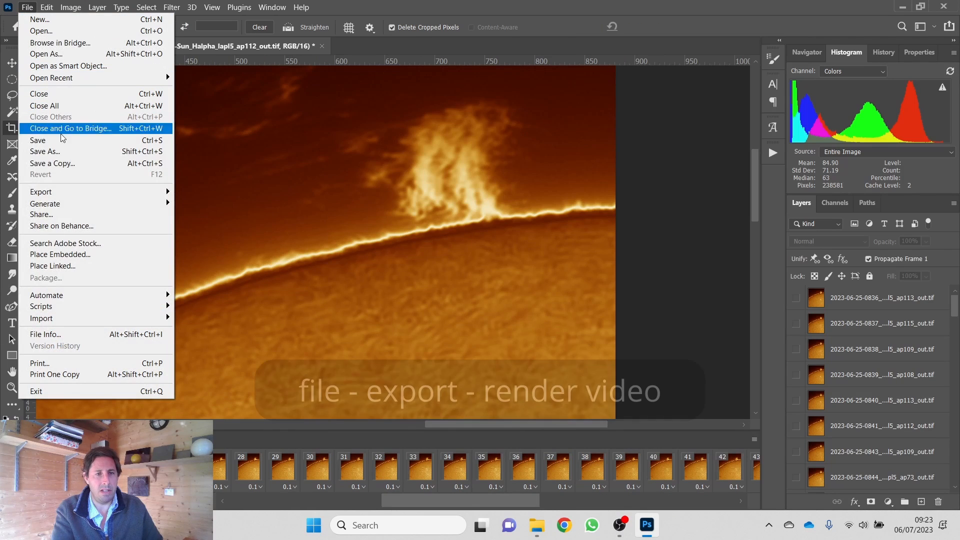
mouse_move(75, 192)
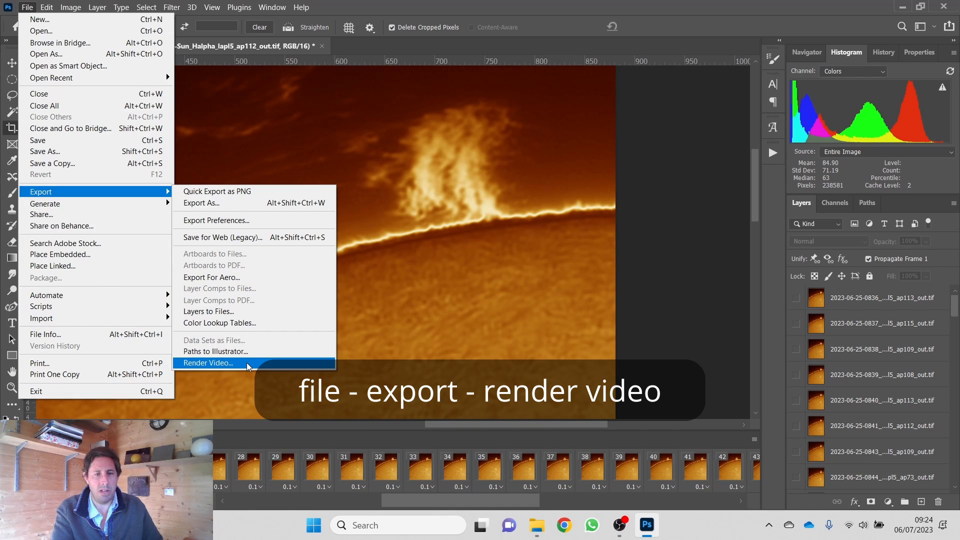
click(247, 362)
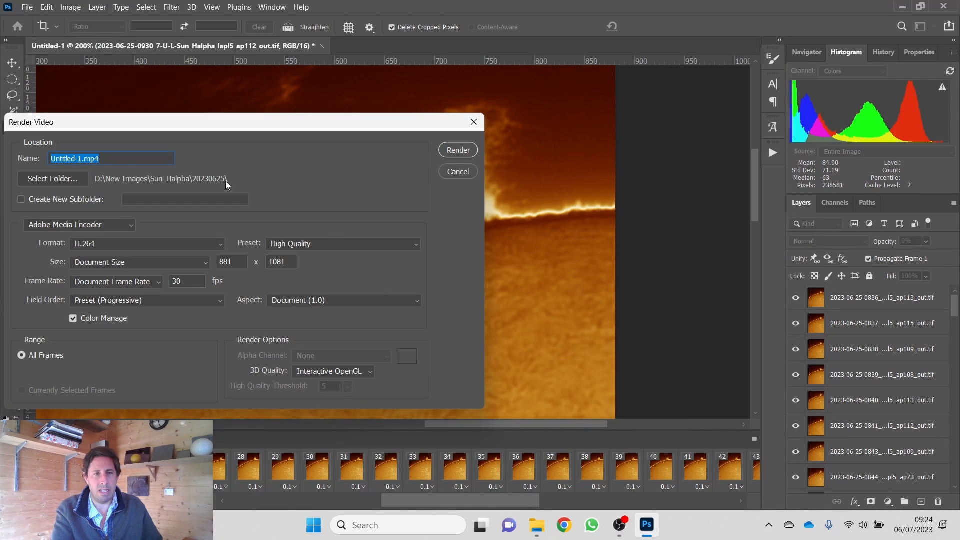
text(20230625 prom timelapse 10fps)
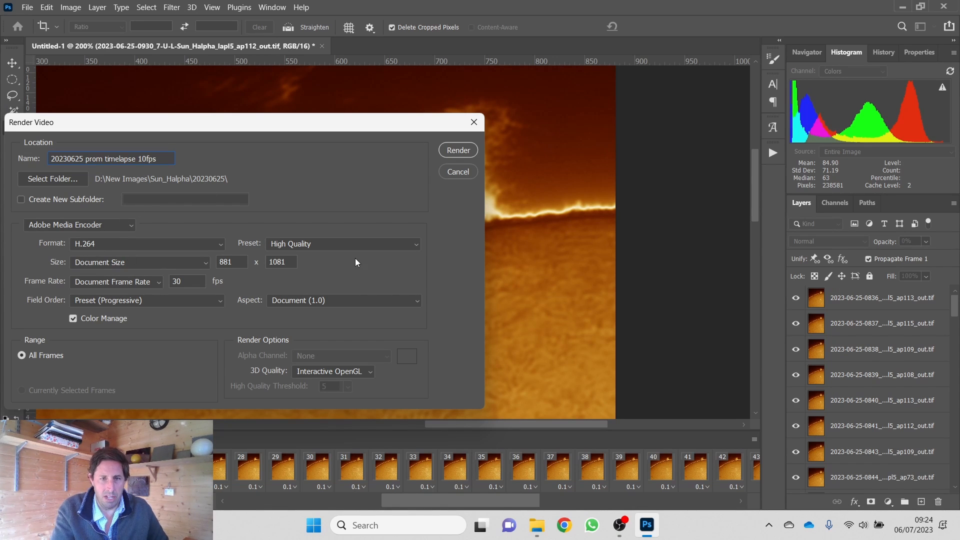
- Choose the YouTube Tutorial folder as the destination and render the video as H.264 with the High Quality preset
click(304, 250)
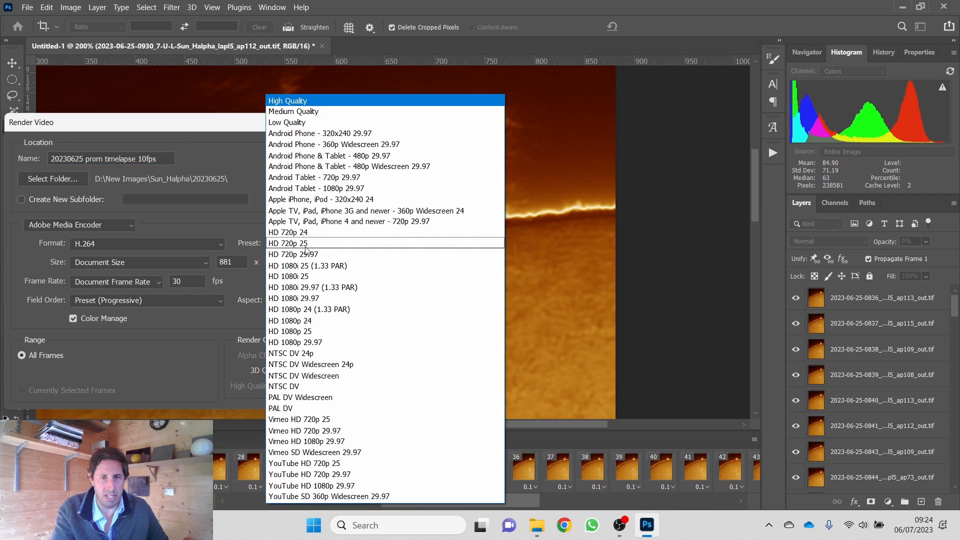
click(231, 155)
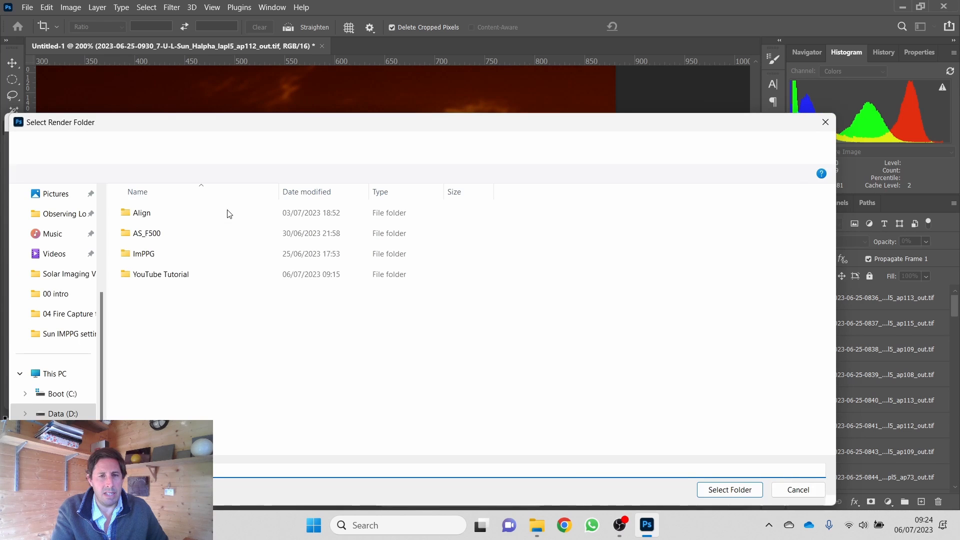
double_click(199, 271)
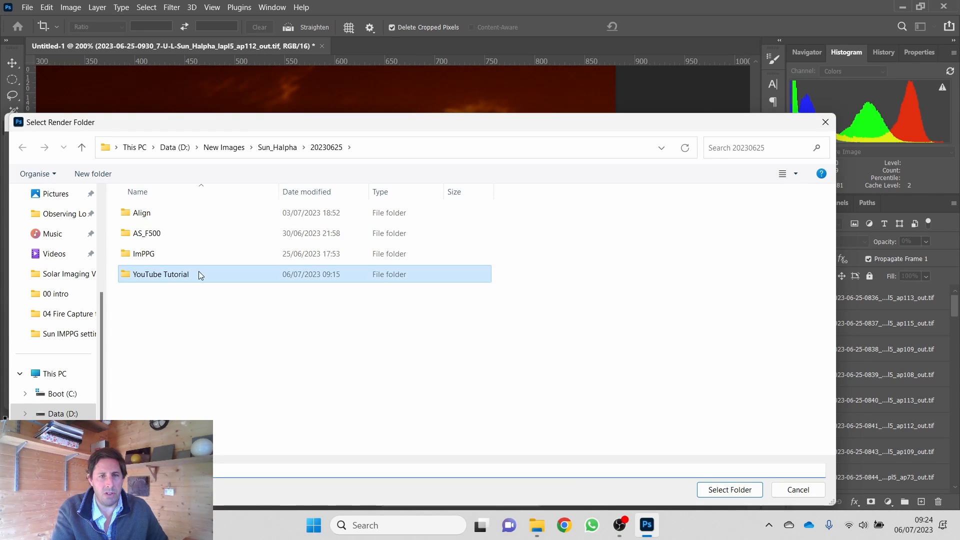
click(747, 492)
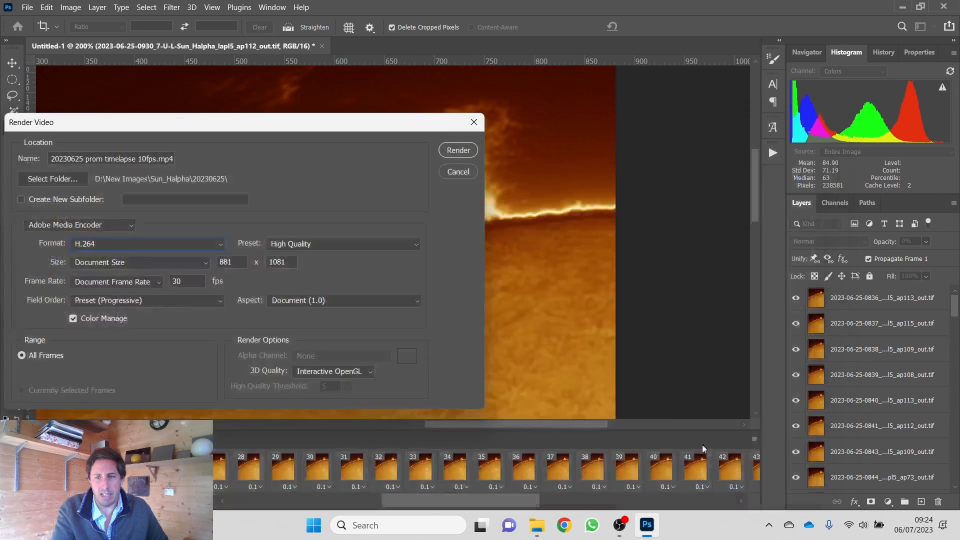
click(456, 150)
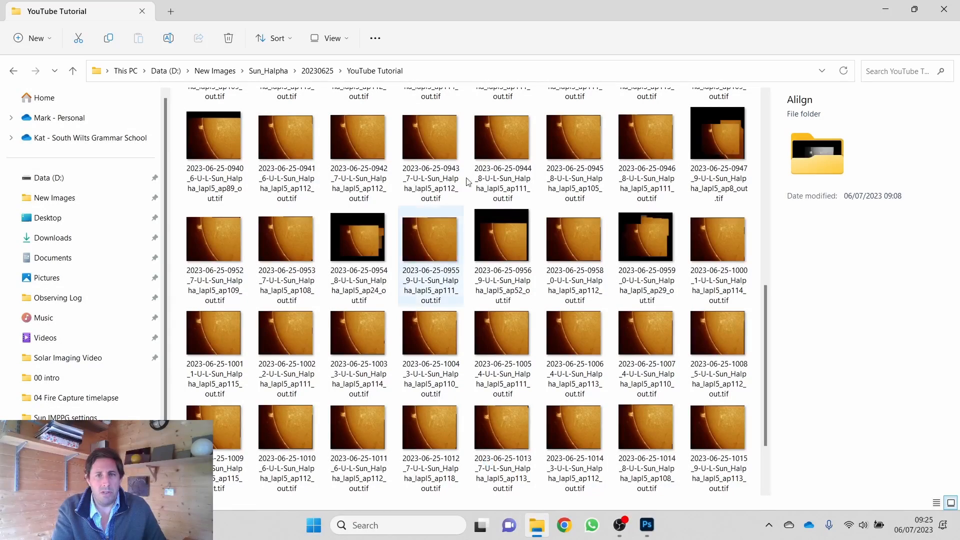
- In File Explorer, find the rendered prom timelapse MP4 in the YouTube Tutorial folder and play it in Media Player
scroll(496, 111, down, 2)
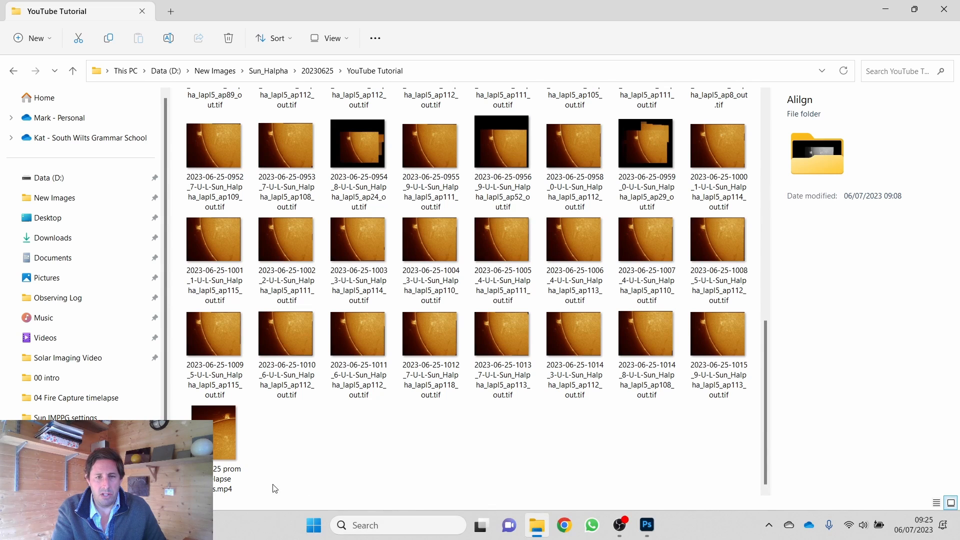
click(236, 457)
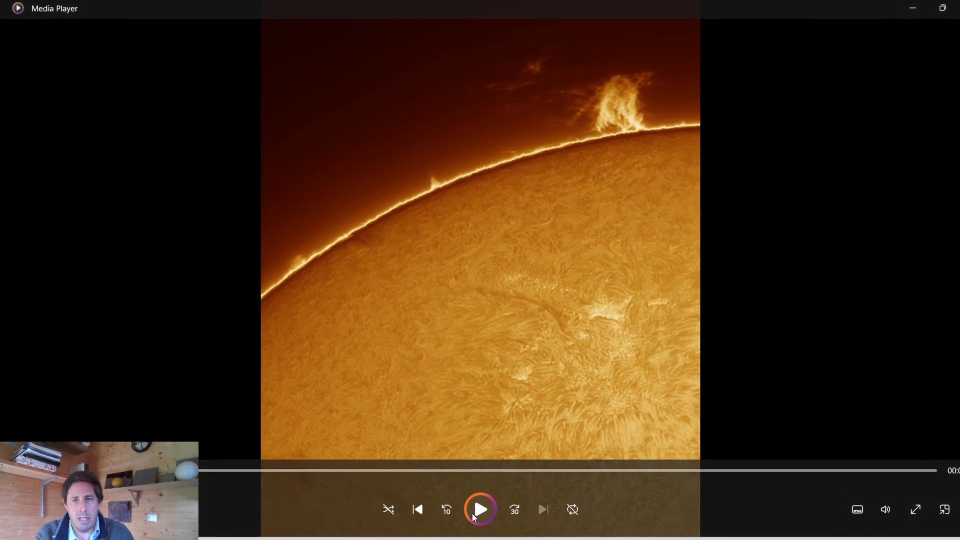
click(472, 511)
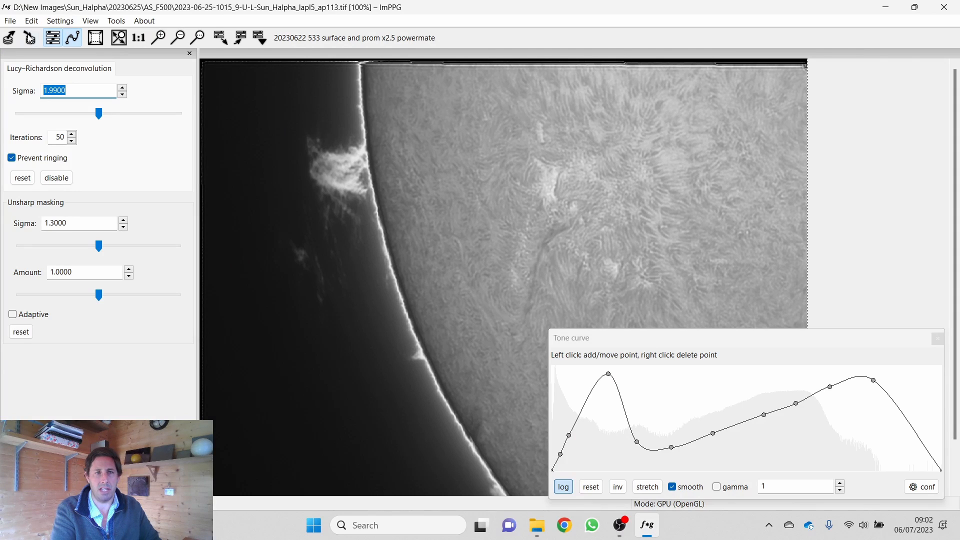
- Switch to ImPPG and open its batch processing
click(9, 21)
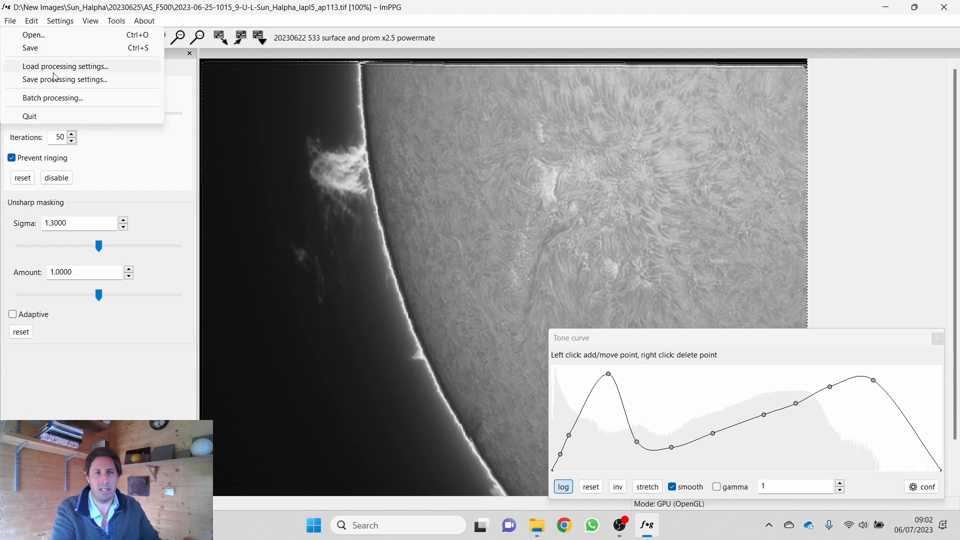
click(52, 98)
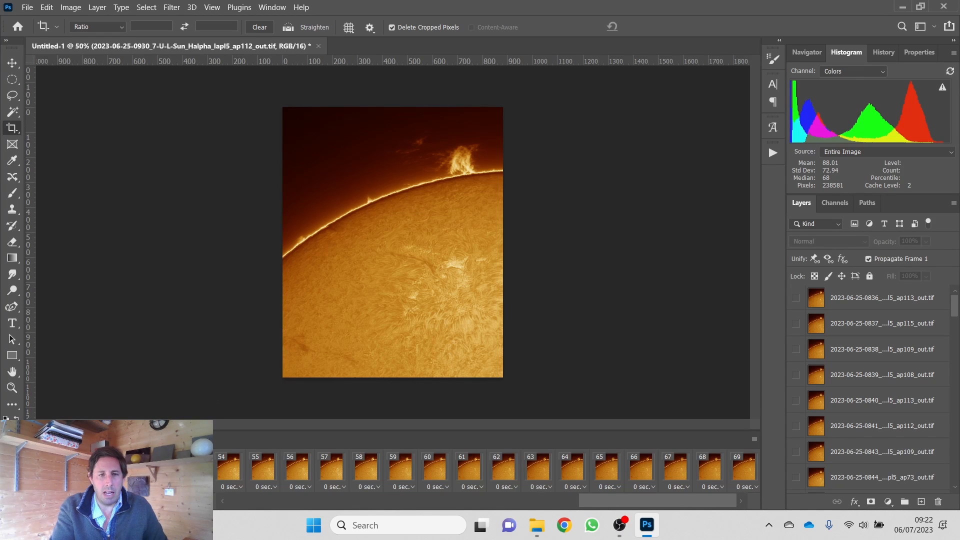
drag(681, 500, 747, 494)
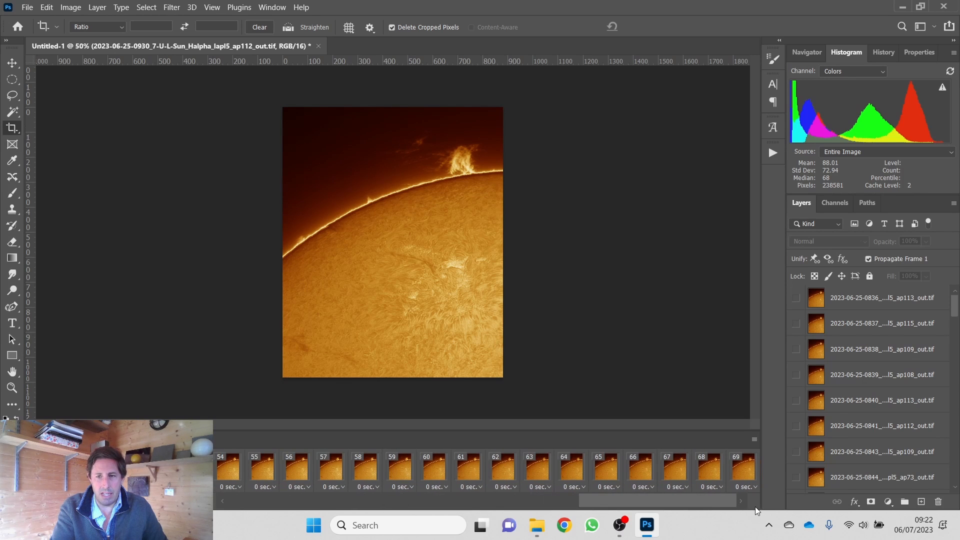